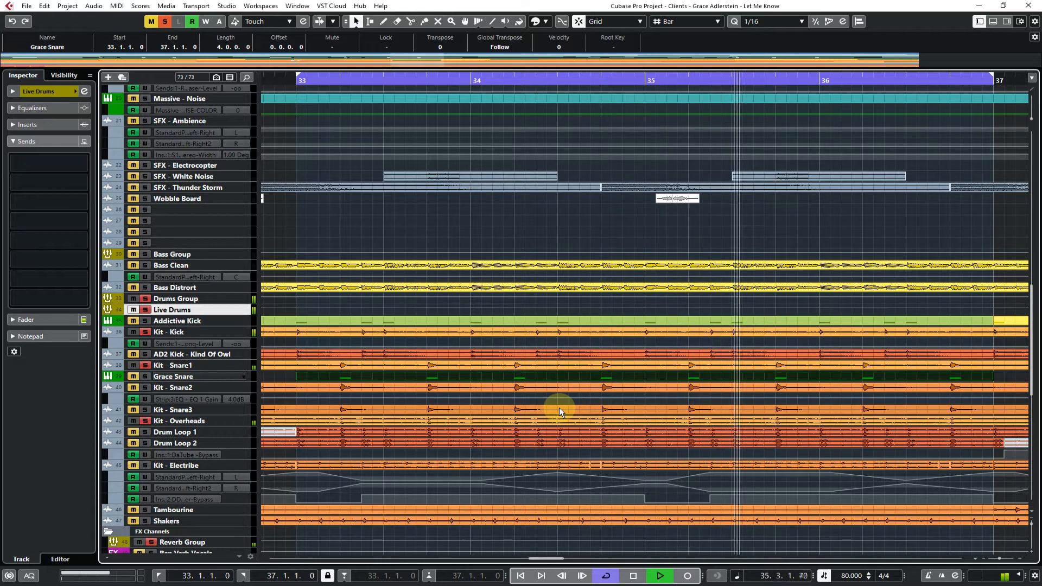
Solo the Drums Group to listen to the whole drum mix, stop playback, and clear the solo.
{"action": "left_click", "coordinate": [145, 299]}
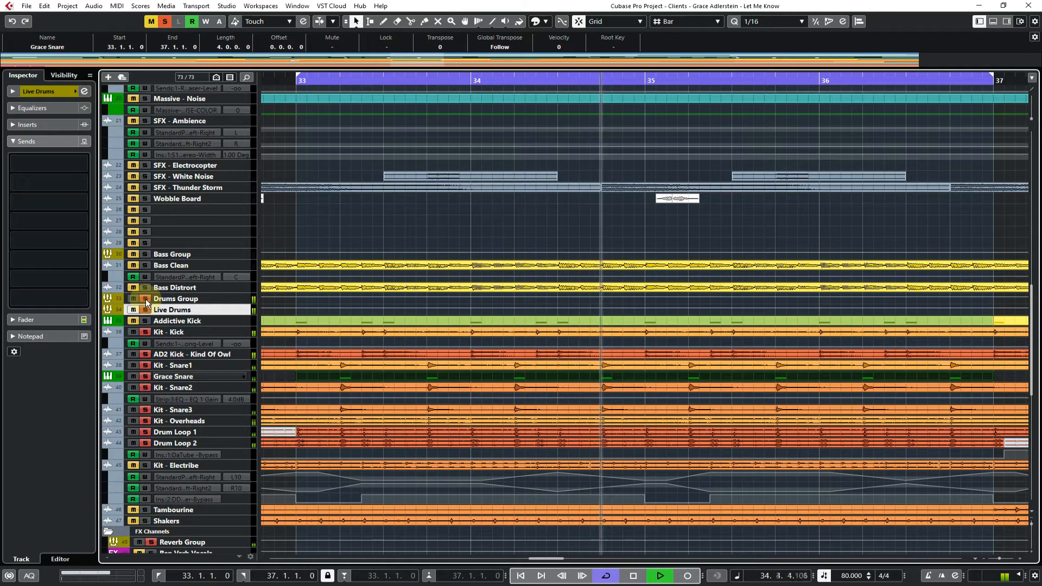
{"action": "key", "text": "space"}
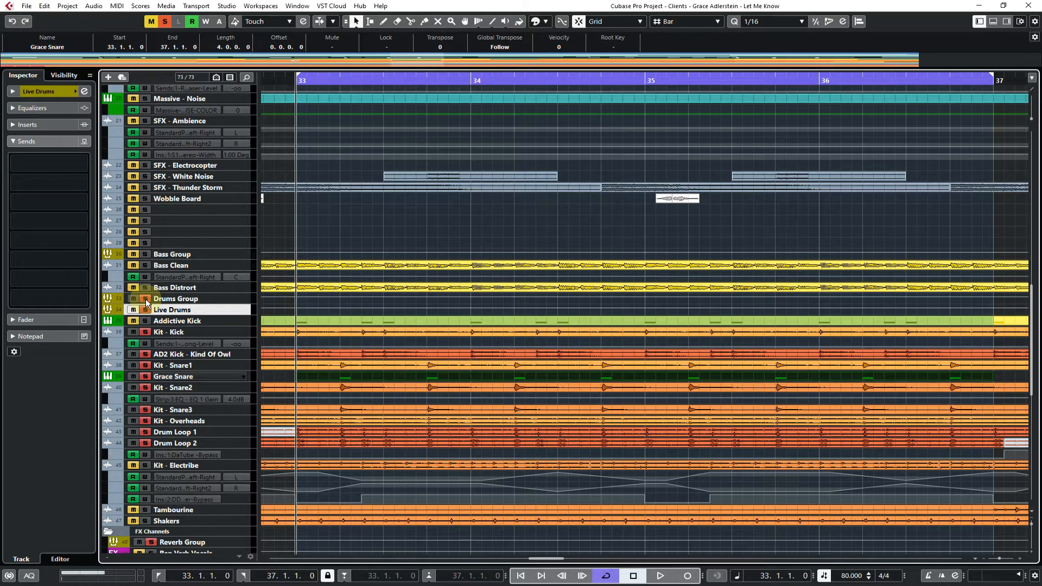
{"action": "left_click", "coordinate": [145, 298]}
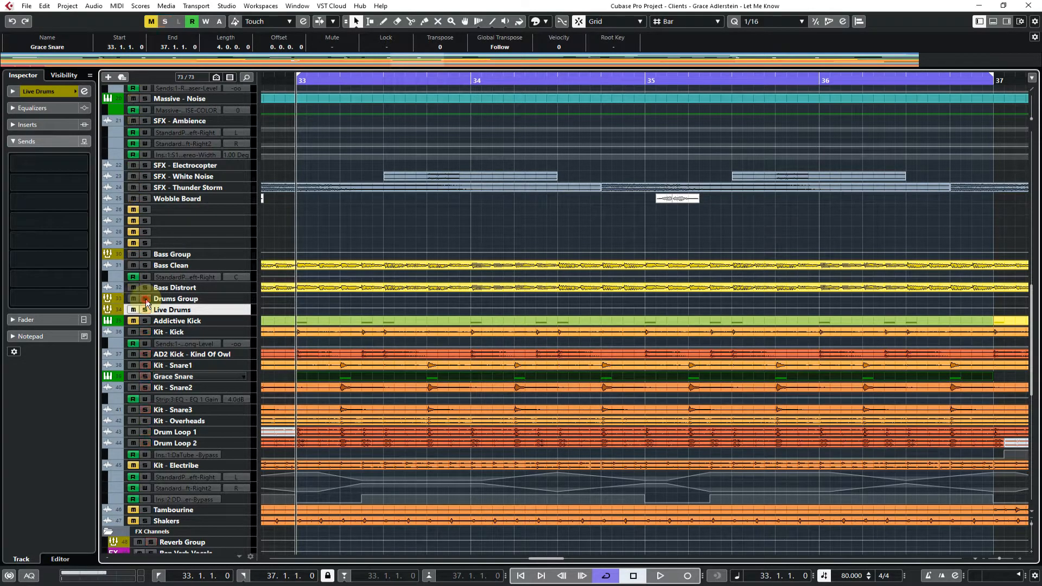
Solo the Kit - Kick track, enlarge the track rows, and bring up its channel settings.
{"action": "left_click", "coordinate": [144, 332]}
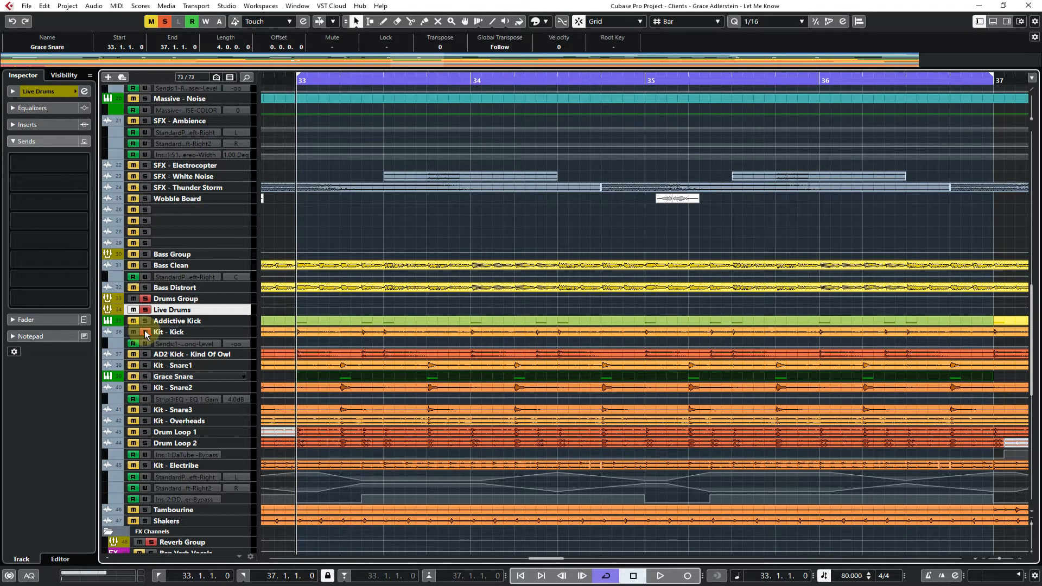
{"action": "left_click", "coordinate": [347, 319]}
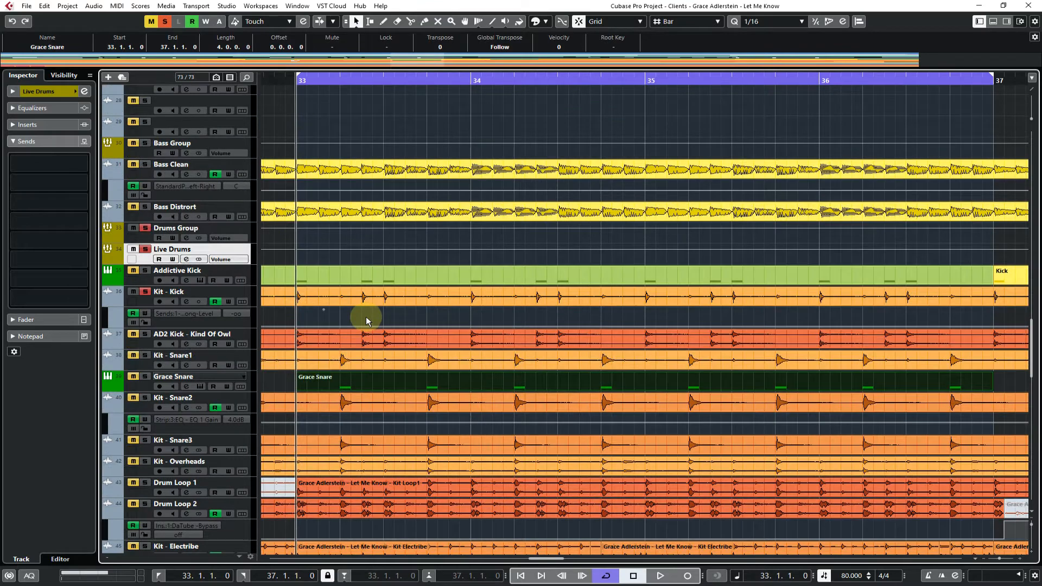
{"action": "scroll", "coordinate": [365, 317], "scroll_direction": "down", "scroll_amount": 3}
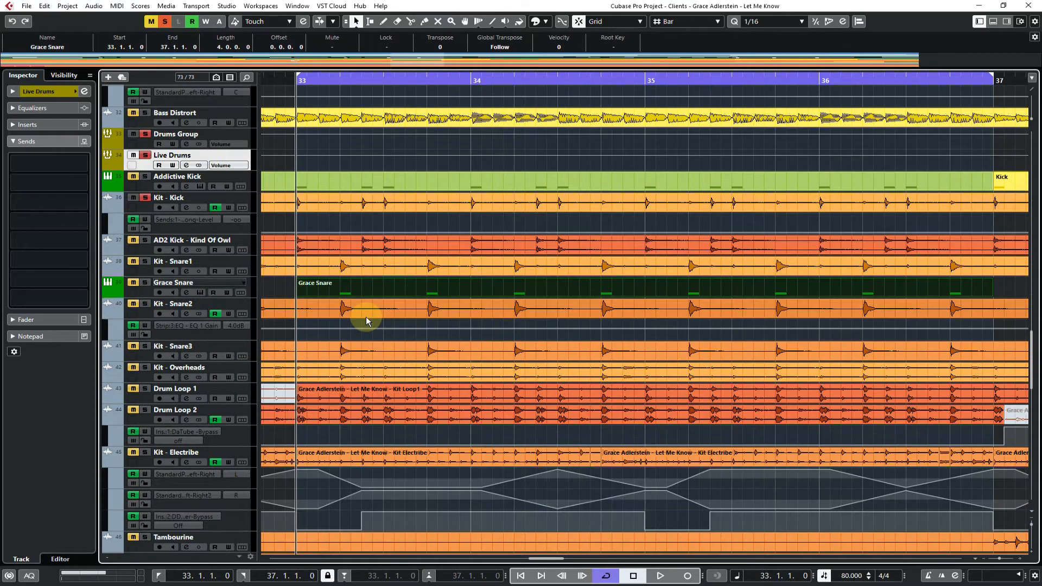
{"action": "left_click", "coordinate": [85, 92]}
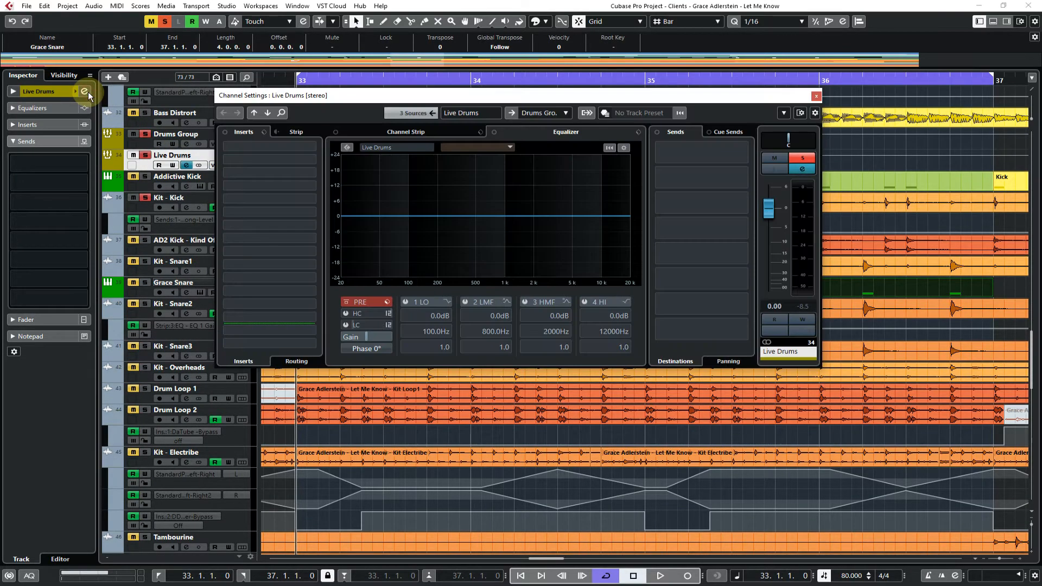
{"action": "left_click", "coordinate": [266, 113]}
{"action": "left_click", "coordinate": [266, 112]}
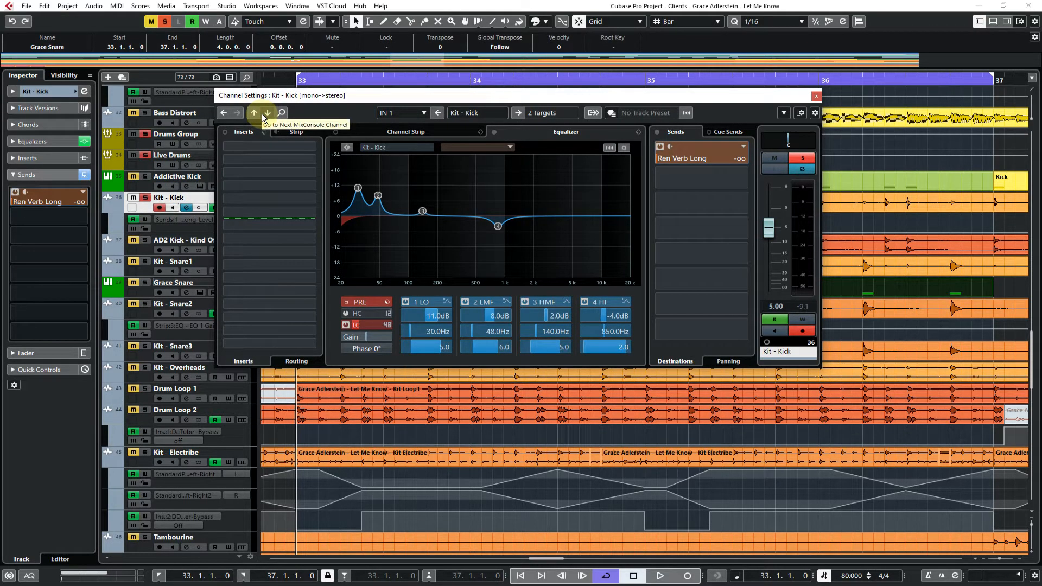
Compare the soloed kick with its equalizer bypassed and with the equalizer active during playback.
{"action": "left_click", "coordinate": [492, 132]}
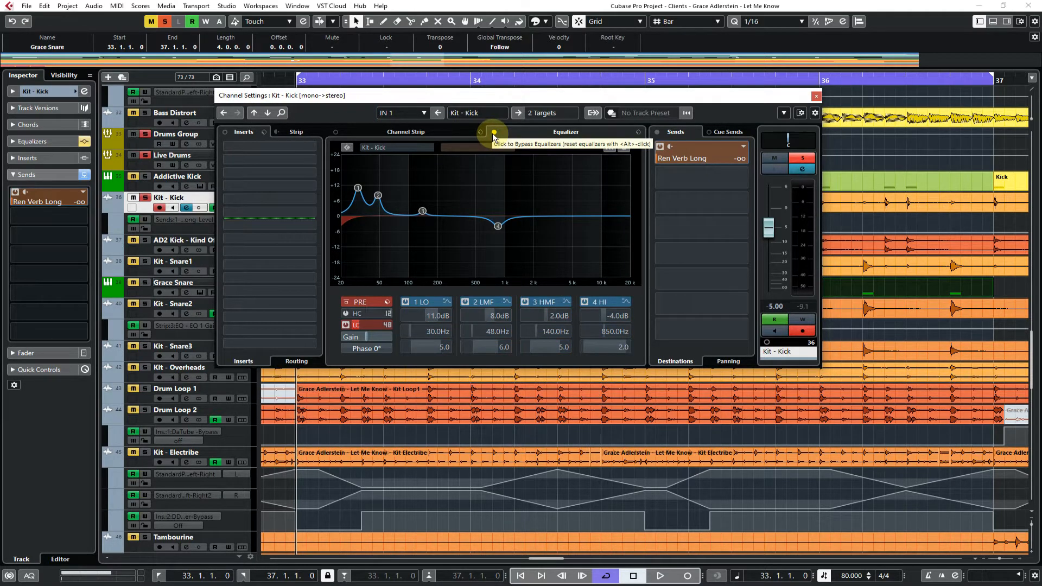
{"action": "key", "text": "space"}
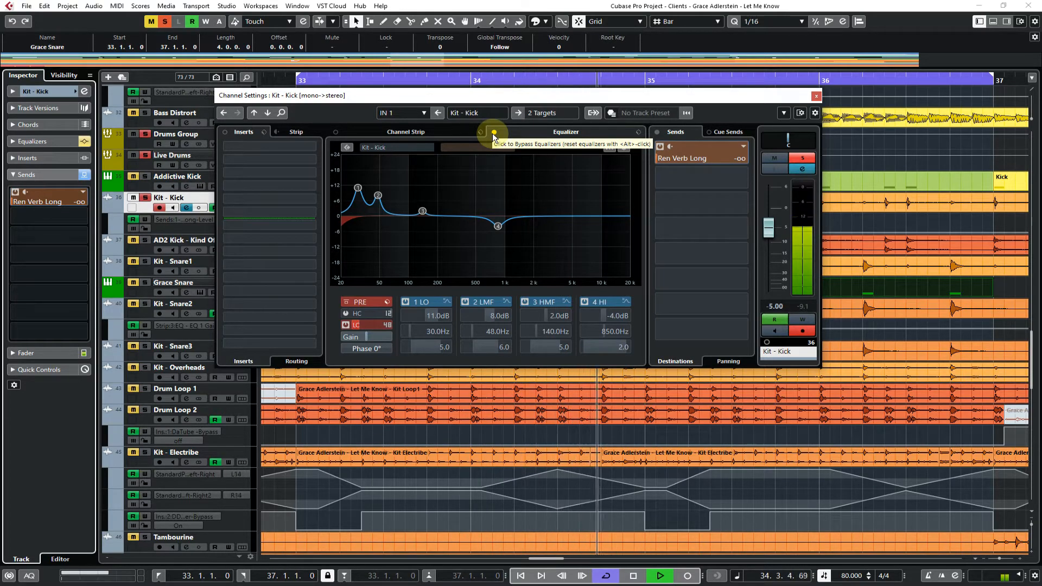
{"action": "key", "text": "space"}
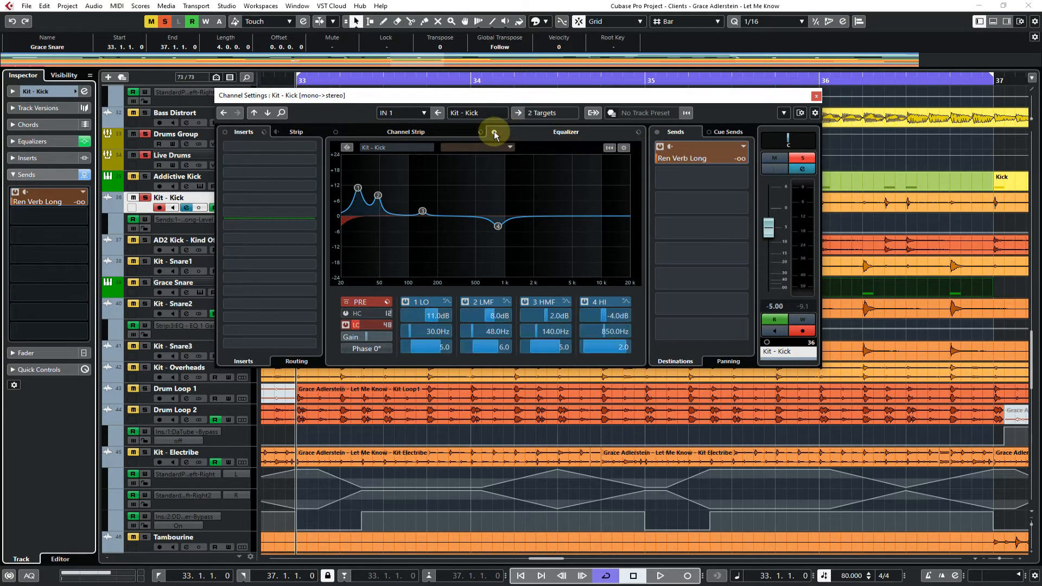
{"action": "key", "text": "space"}
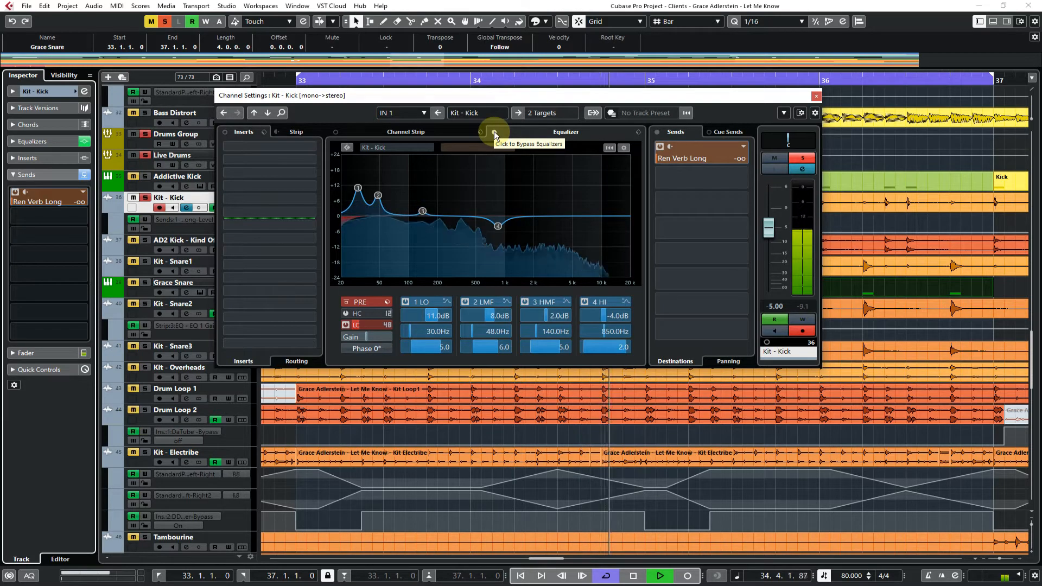
{"action": "key", "text": "space"}
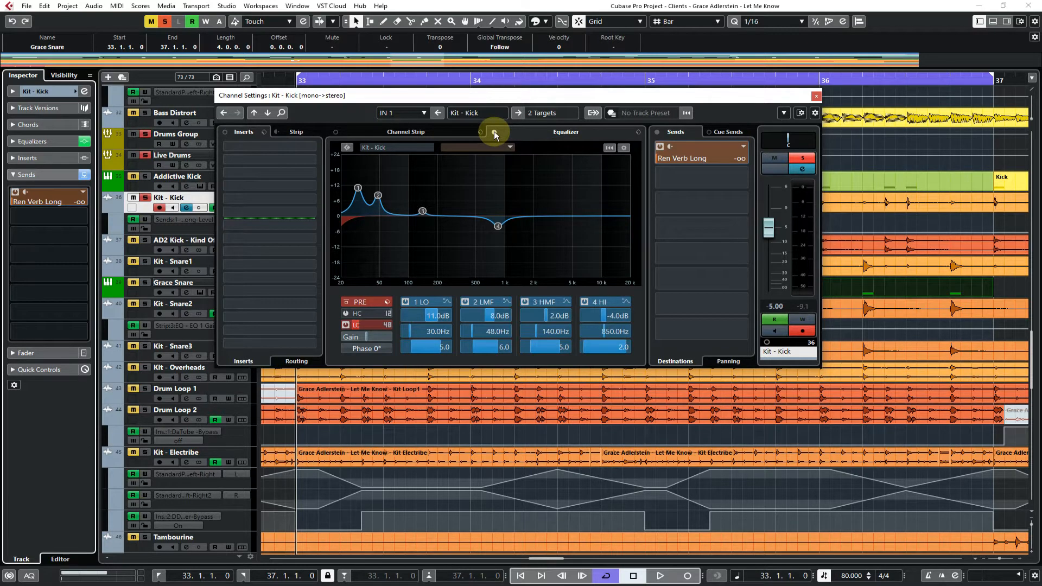
Cut out the short gap between the two kick hits in bar 36 of Kit - Kick and delete that piece.
{"action": "right_click", "coordinate": [888, 214]}
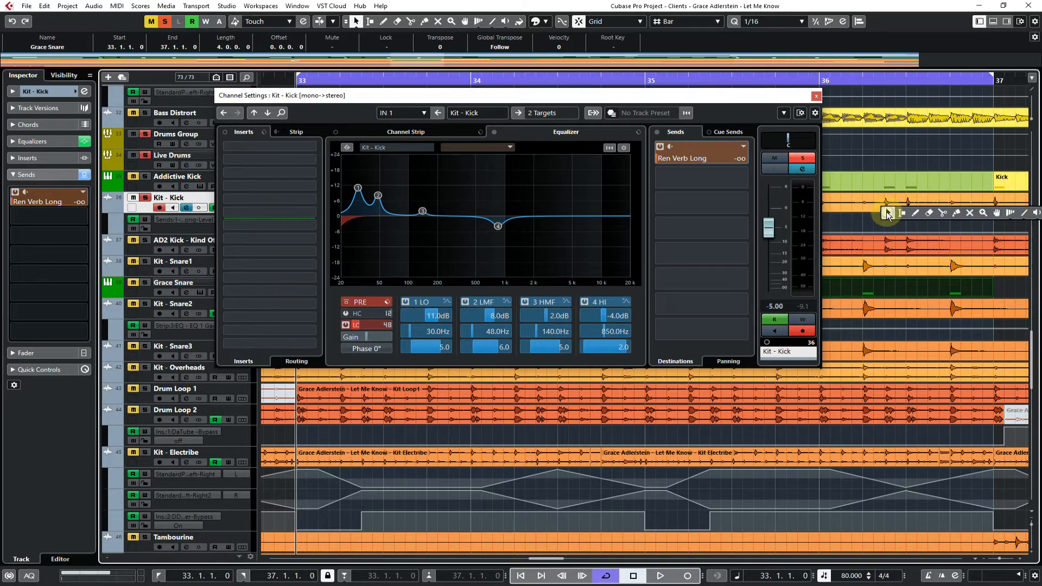
{"action": "left_click", "coordinate": [943, 213]}
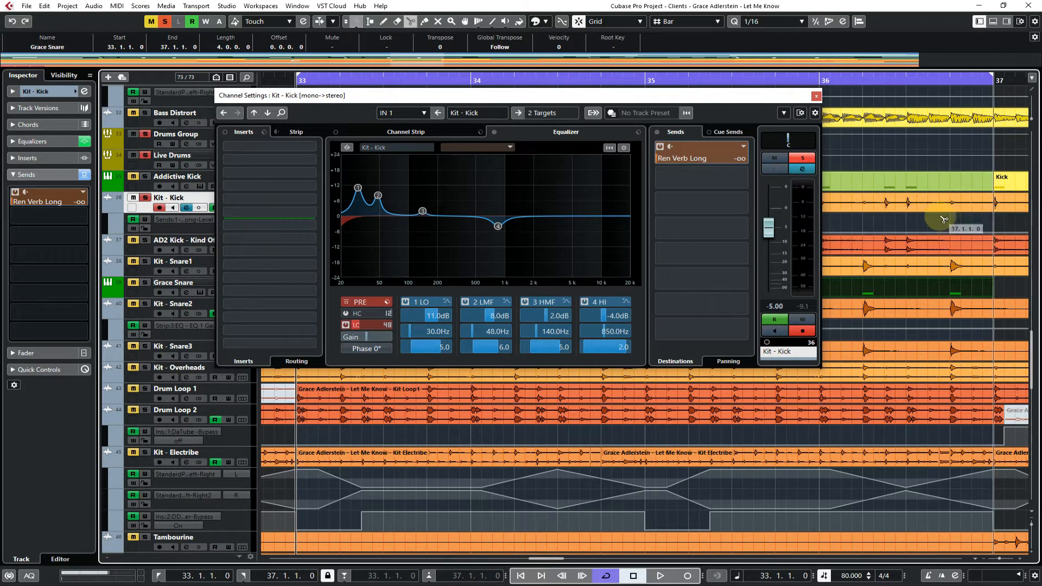
{"action": "left_click", "coordinate": [904, 206]}
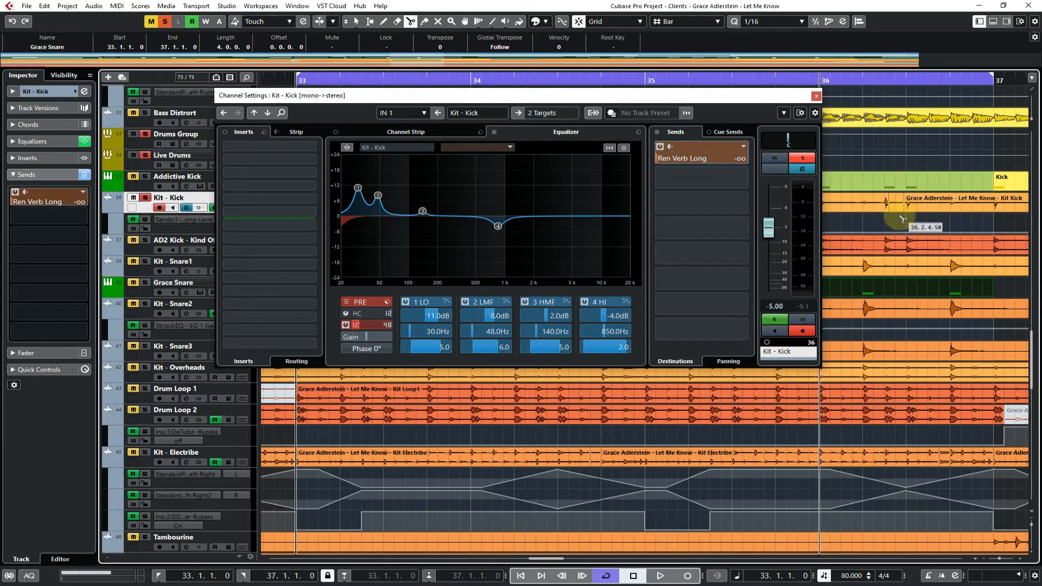
{"action": "key", "text": "1"}
{"action": "left_click", "coordinate": [894, 209]}
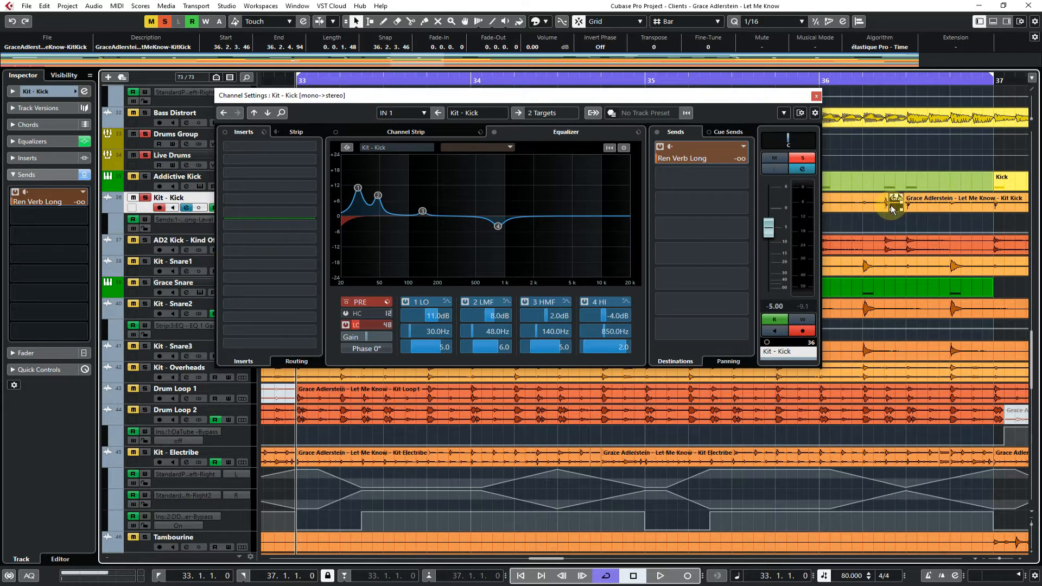
{"action": "key", "text": "Delete"}
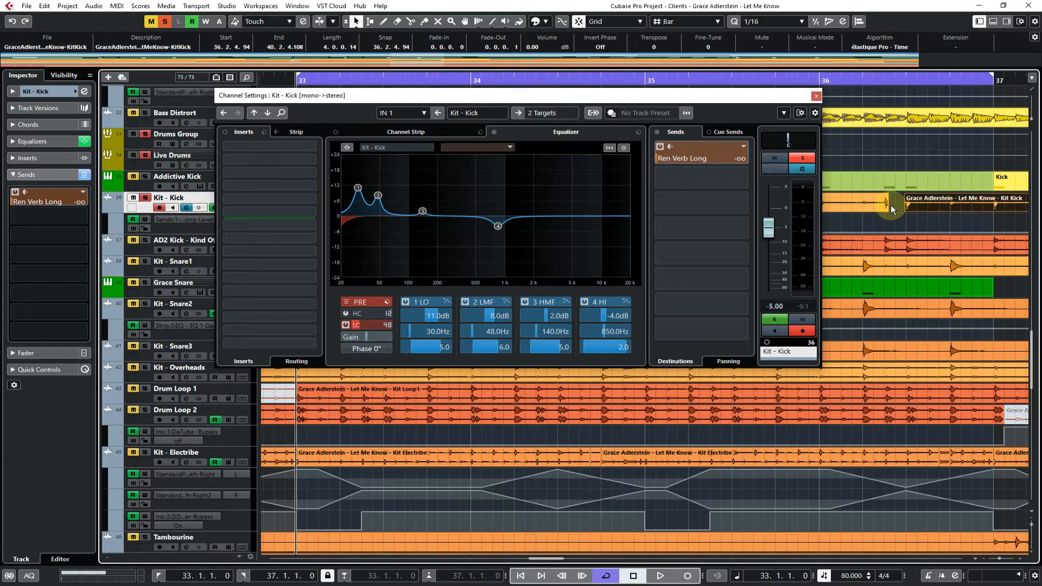
Undo the deletion and the splits on the Kit - Kick event.
{"action": "key", "text": "ctrl+z"}
{"action": "key", "text": "ctrl+z"}
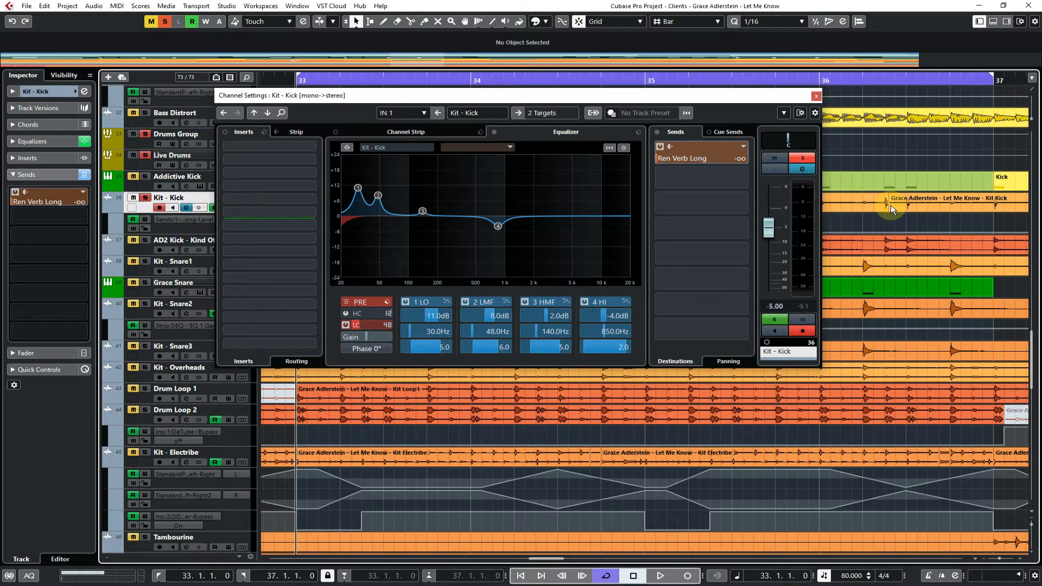
{"action": "key", "text": "ctrl+z"}
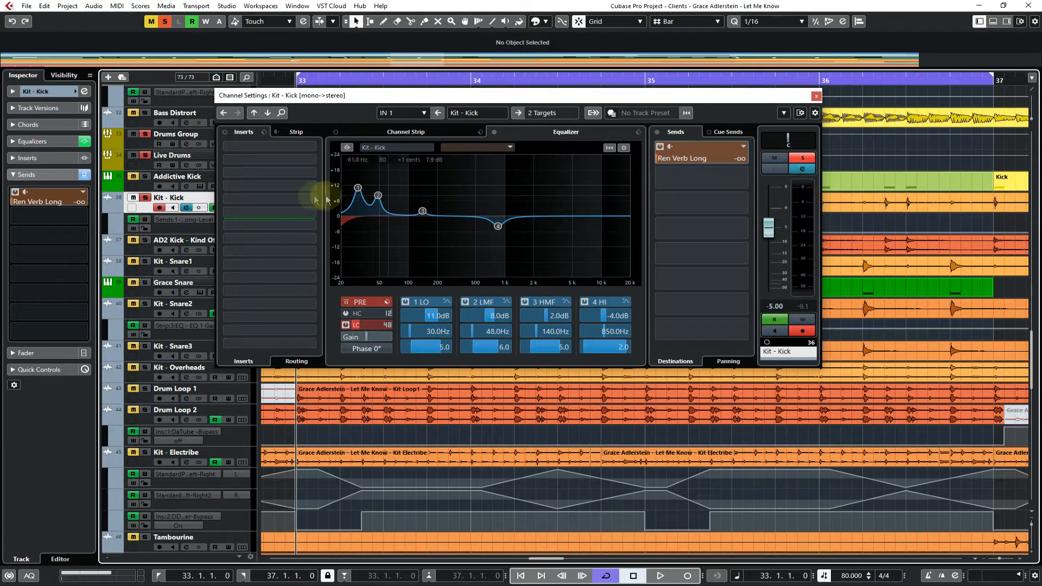
Clear the solo on Kit - Kick, bring up the channel settings of Kit - Snare1, and solo that track.
{"action": "left_click", "coordinate": [145, 198]}
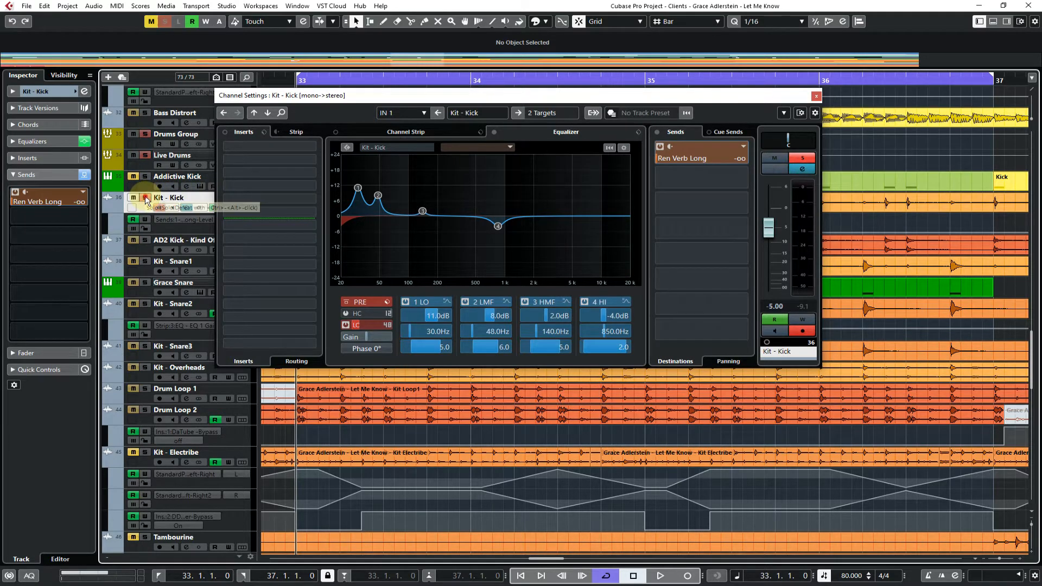
{"action": "left_click", "coordinate": [268, 113]}
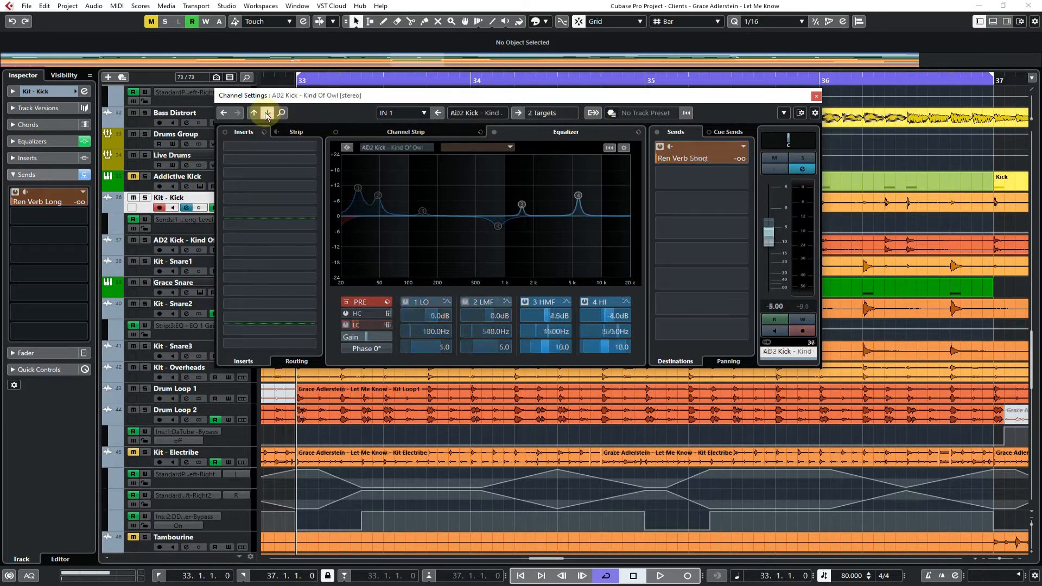
{"action": "left_click", "coordinate": [268, 113]}
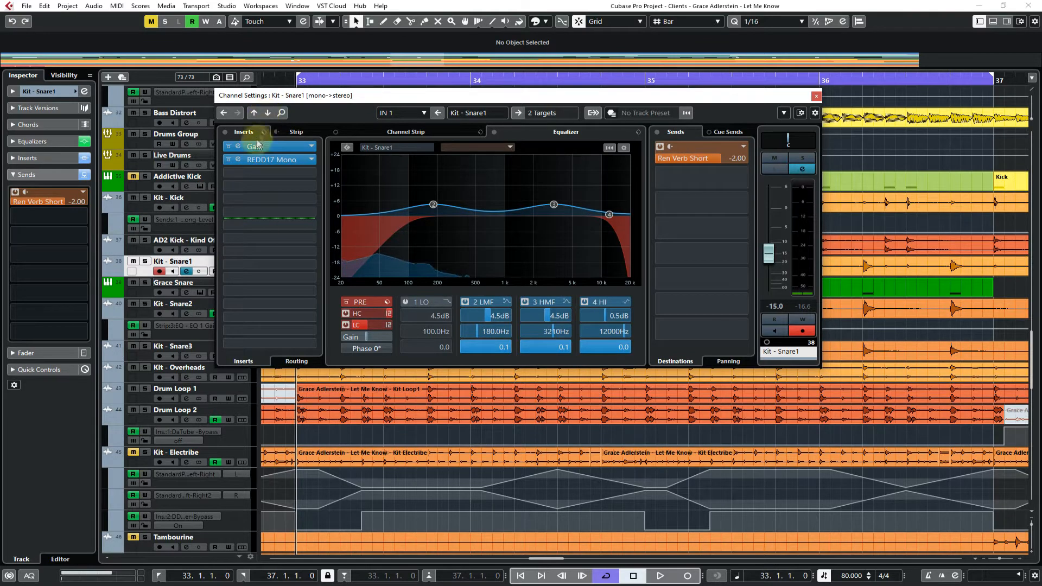
{"action": "left_click", "coordinate": [146, 263]}
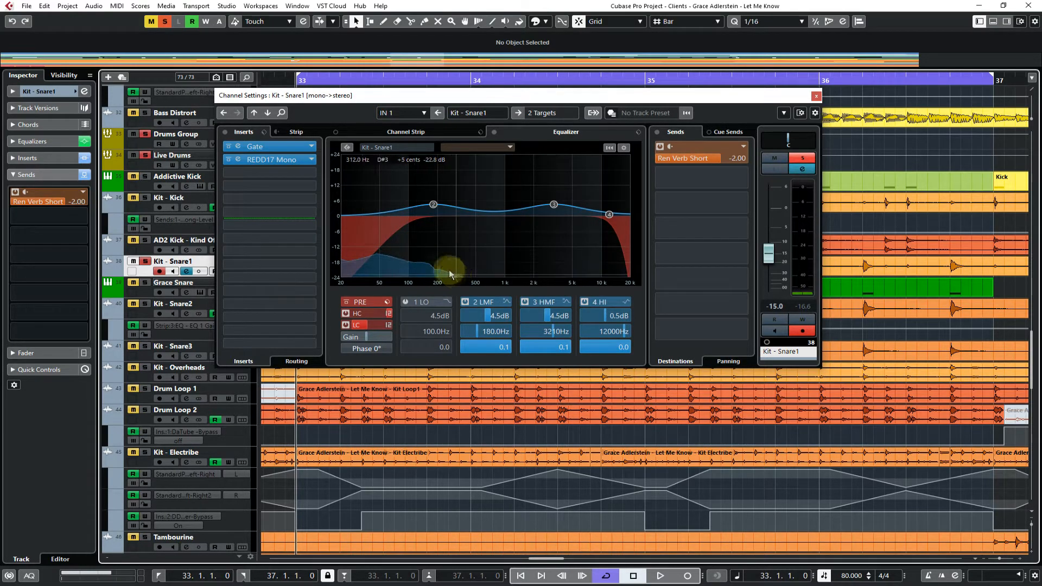
Examine the Drive setting in the REDD17 Mono insert on Kit - Snare1 and close the plug-in.
{"action": "left_click", "coordinate": [286, 162]}
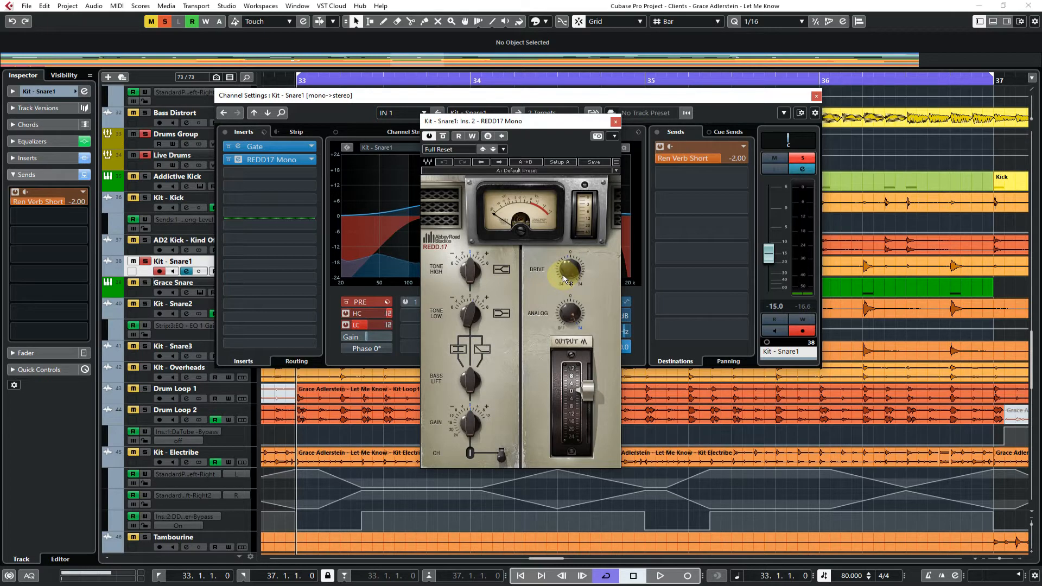
{"action": "mouse_move", "coordinate": [563, 276]}
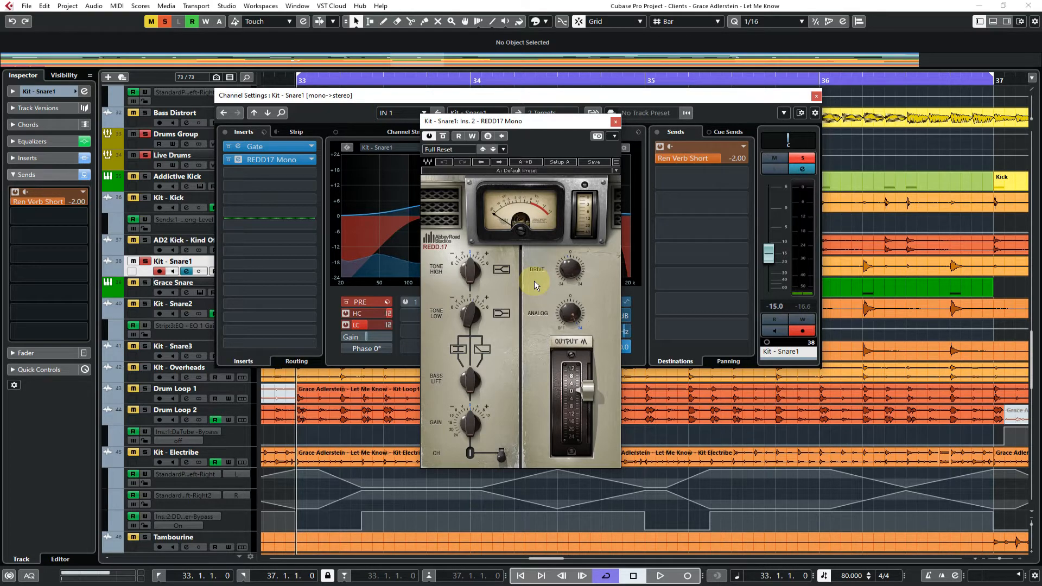
{"action": "left_click", "coordinate": [615, 122]}
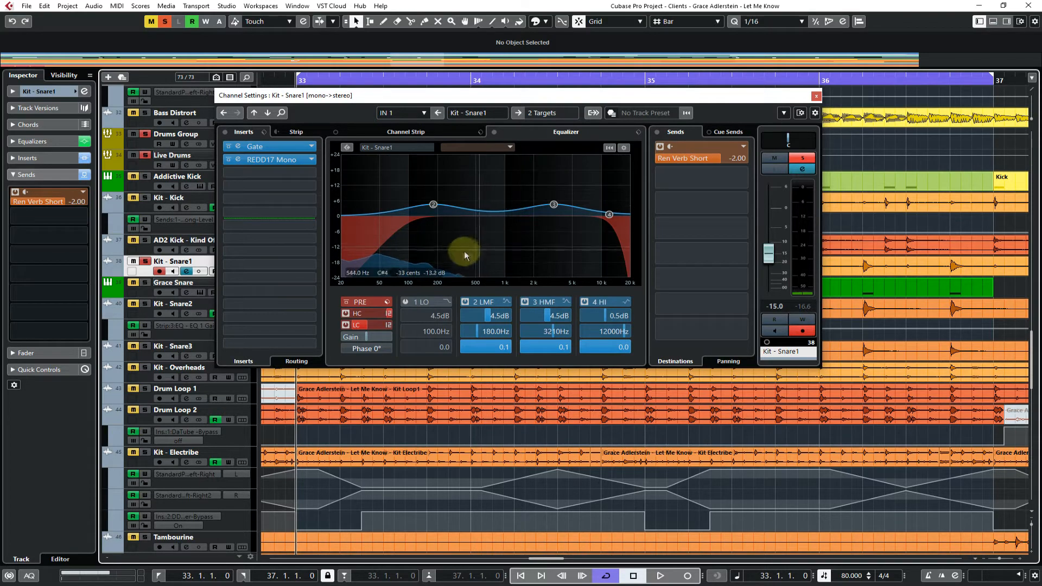
Bypass the REDD17 Mono insert and the equalizer on Kit - Snare1 and audition the snare.
{"action": "left_click", "coordinate": [228, 160]}
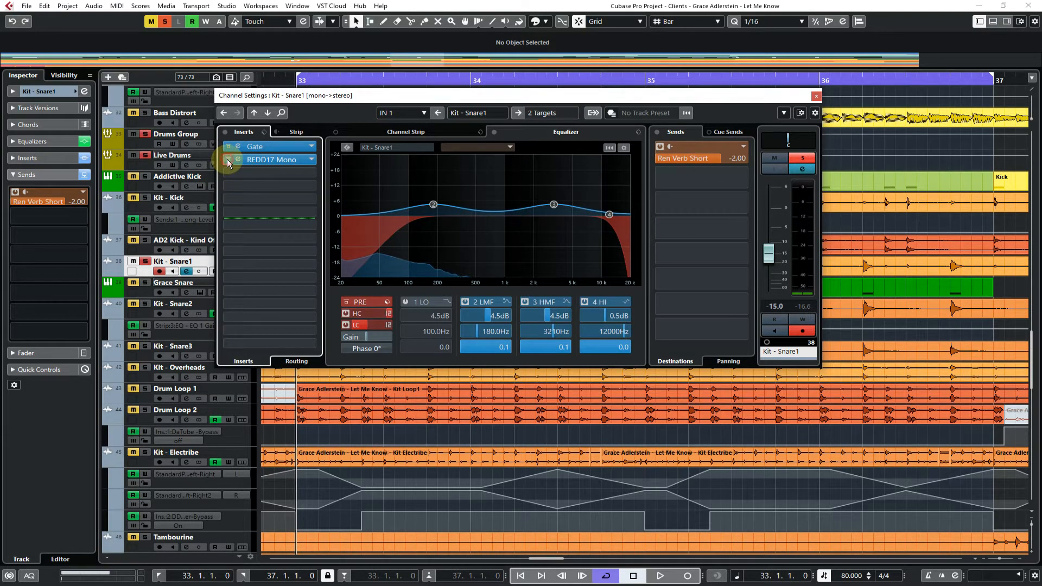
{"action": "left_click", "coordinate": [494, 132]}
{"action": "key", "text": "space"}
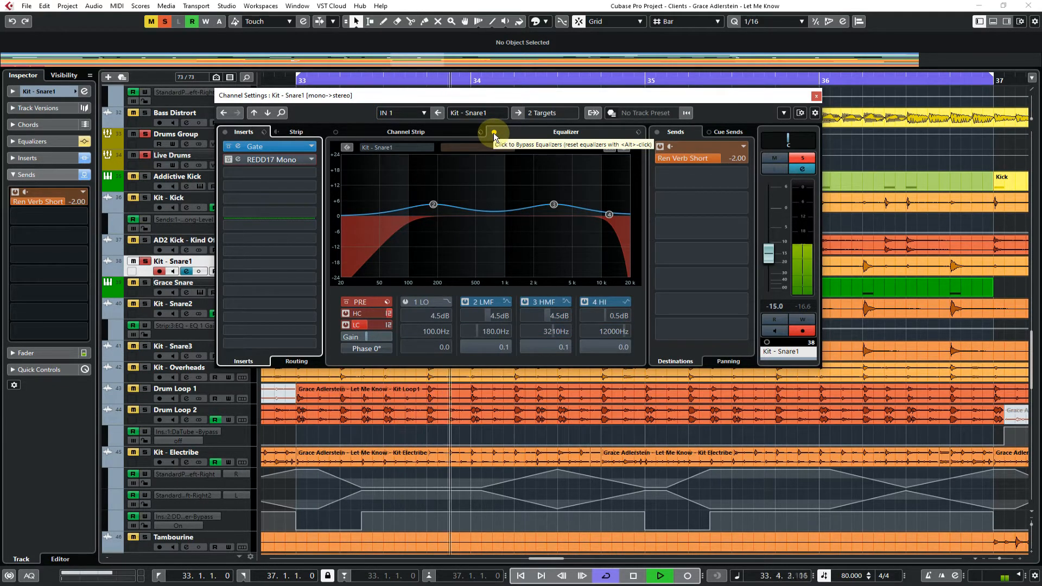
{"action": "key", "text": "space"}
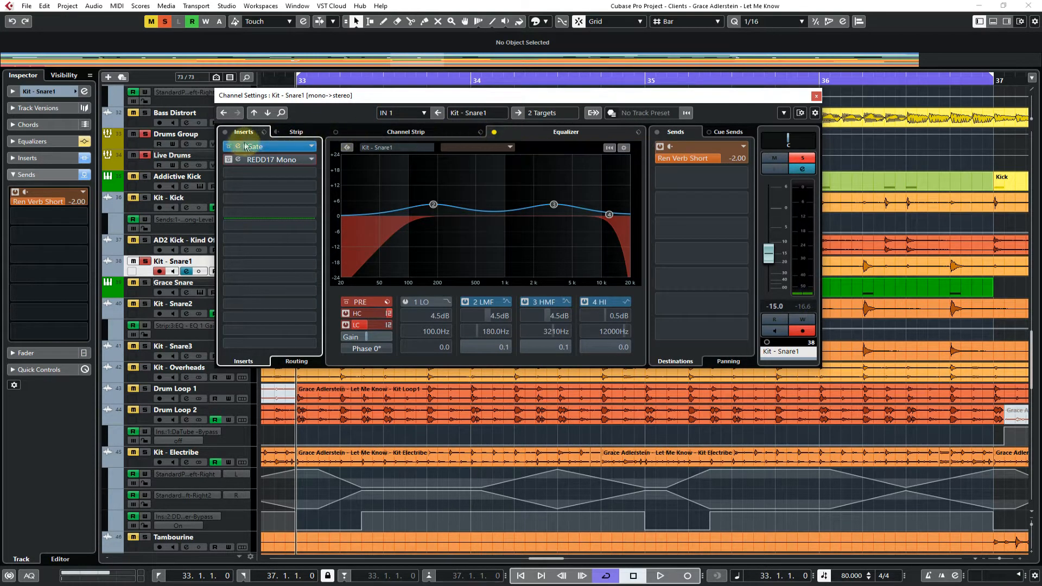
Bypass the Gate insert and the Ren Verb Short send on Kit - Snare1 and audition the unprocessed snare.
{"action": "left_click", "coordinate": [661, 151]}
{"action": "key", "text": "space"}
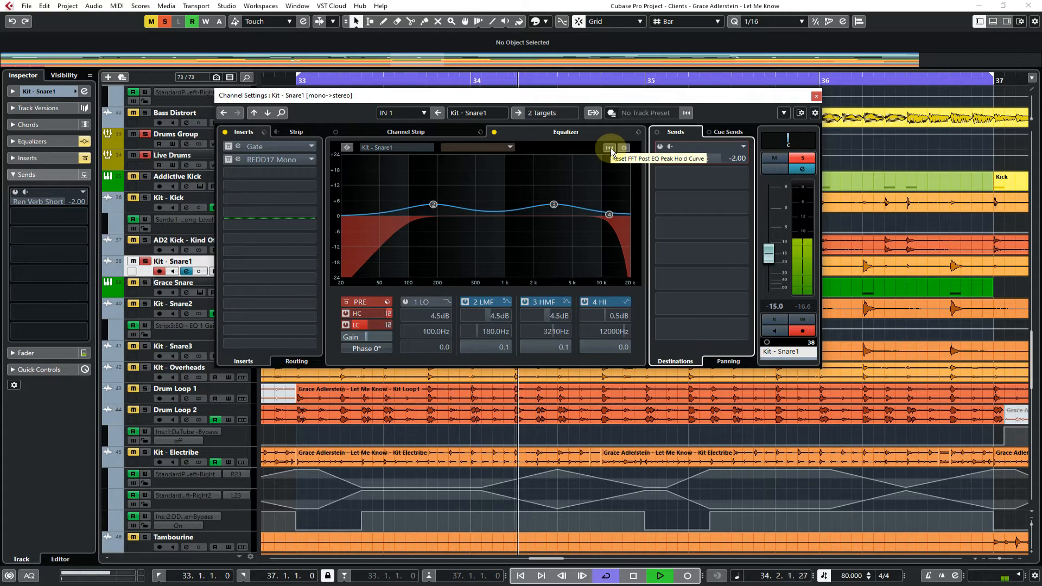
{"action": "key", "text": "space"}
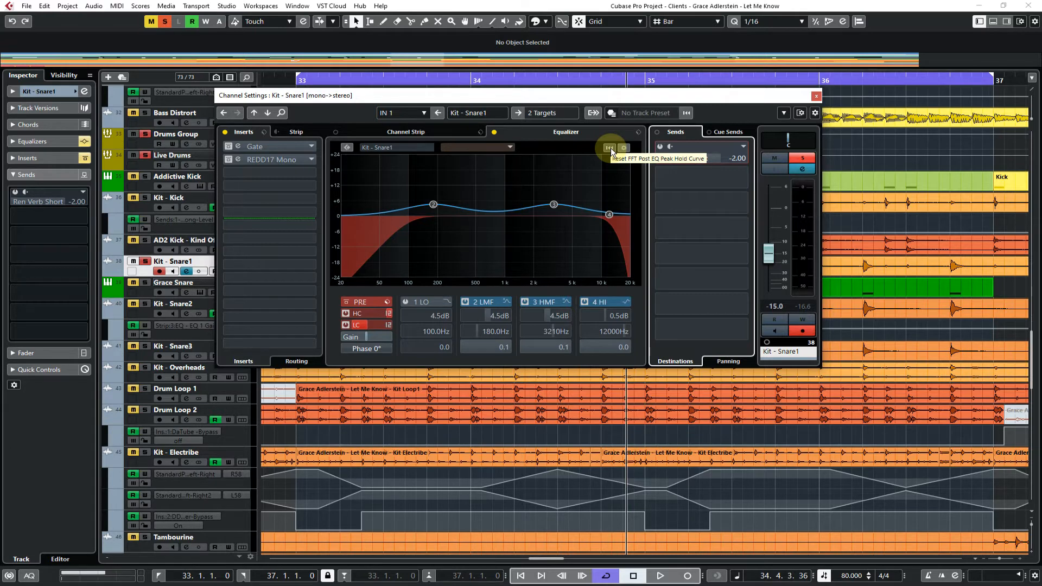
Reactivate the Gate insert, the equalizer and the REDD17 Mono insert on Kit - Snare1.
{"action": "left_click", "coordinate": [228, 146]}
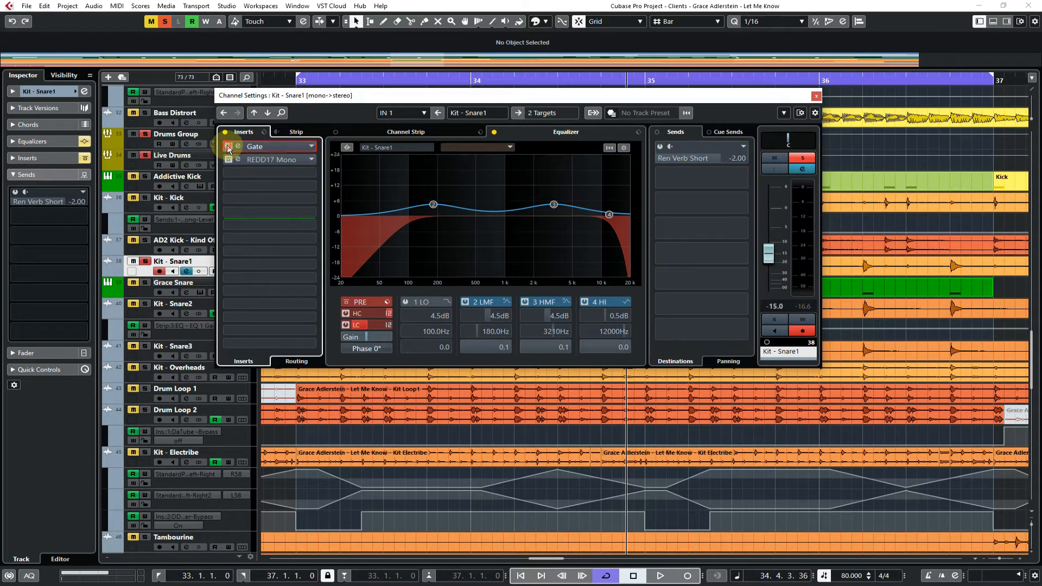
{"action": "left_click", "coordinate": [227, 146]}
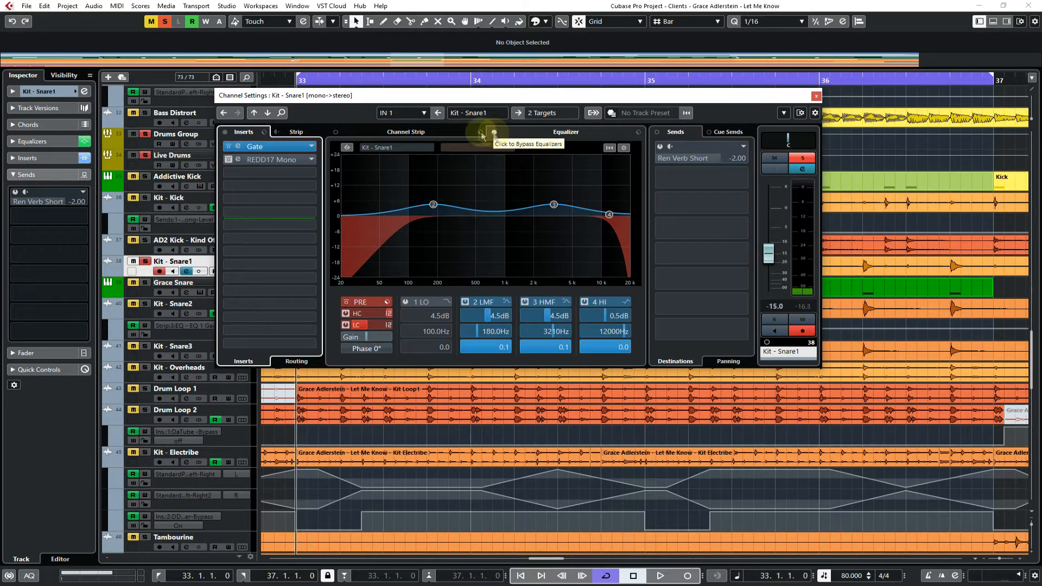
{"action": "left_click", "coordinate": [226, 158]}
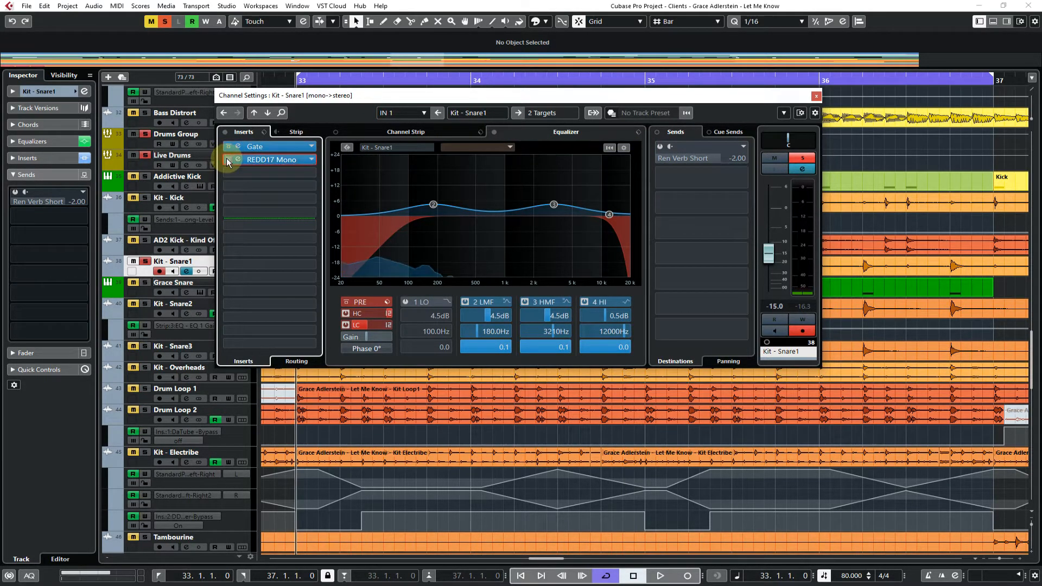
Audition Kit - Snare1 with its inserts and equalizer active, then reactivate the Ren Verb Short send and audition it again.
{"action": "key", "text": "space"}
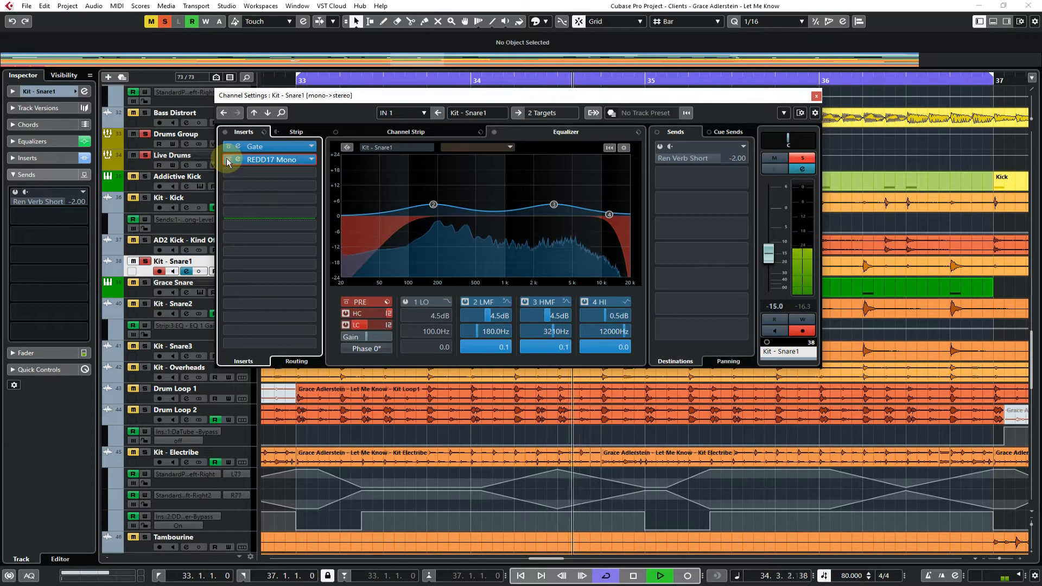
{"action": "key", "text": "space"}
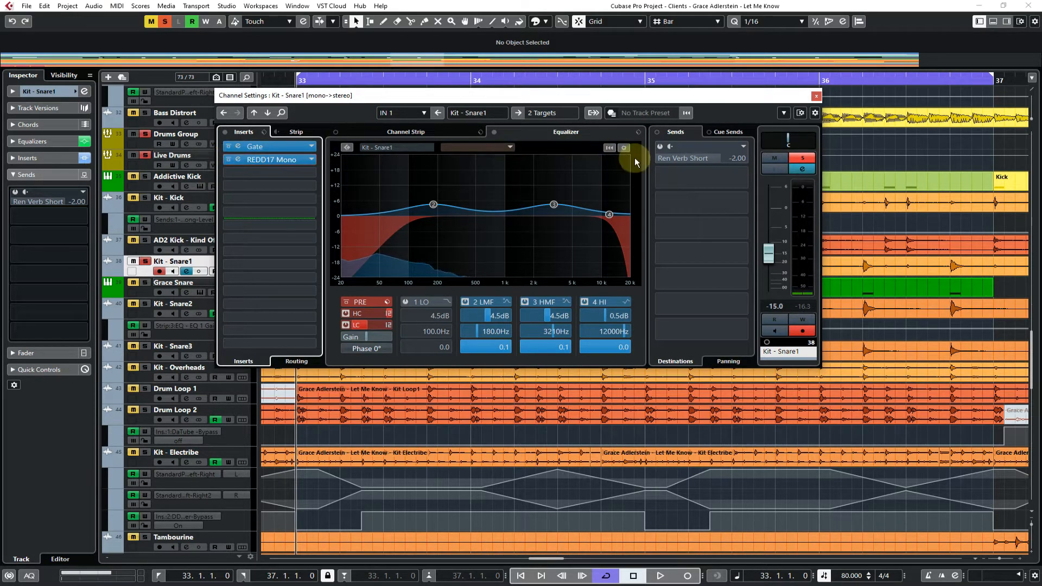
{"action": "left_click", "coordinate": [660, 146]}
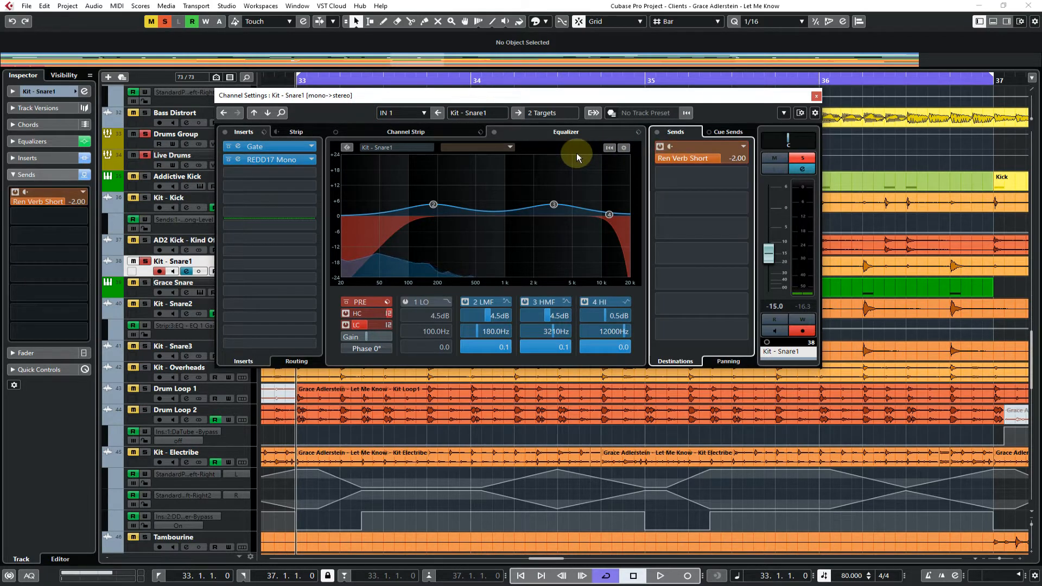
{"action": "key", "text": "space"}
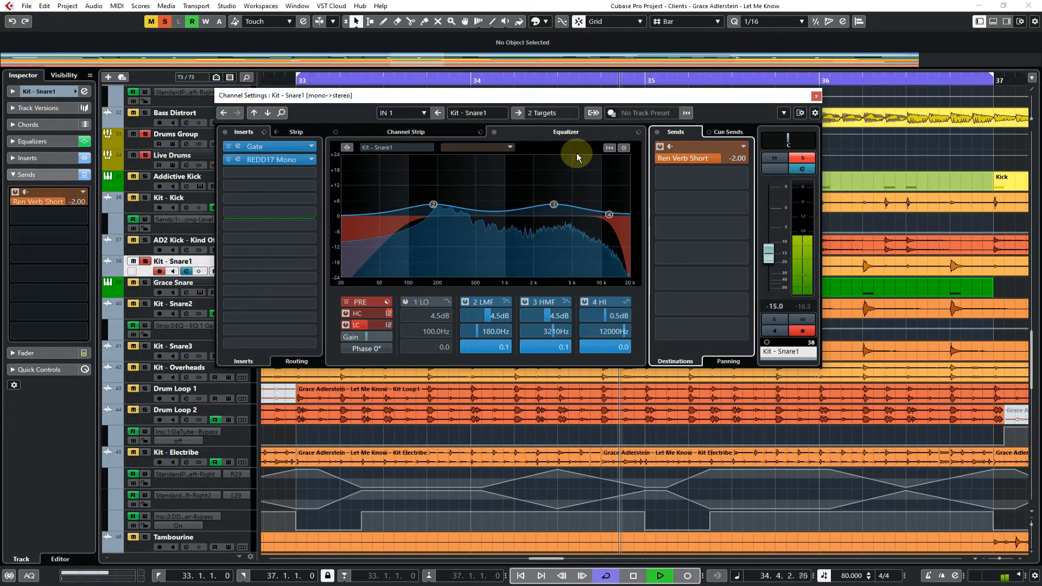
{"action": "key", "text": "space"}
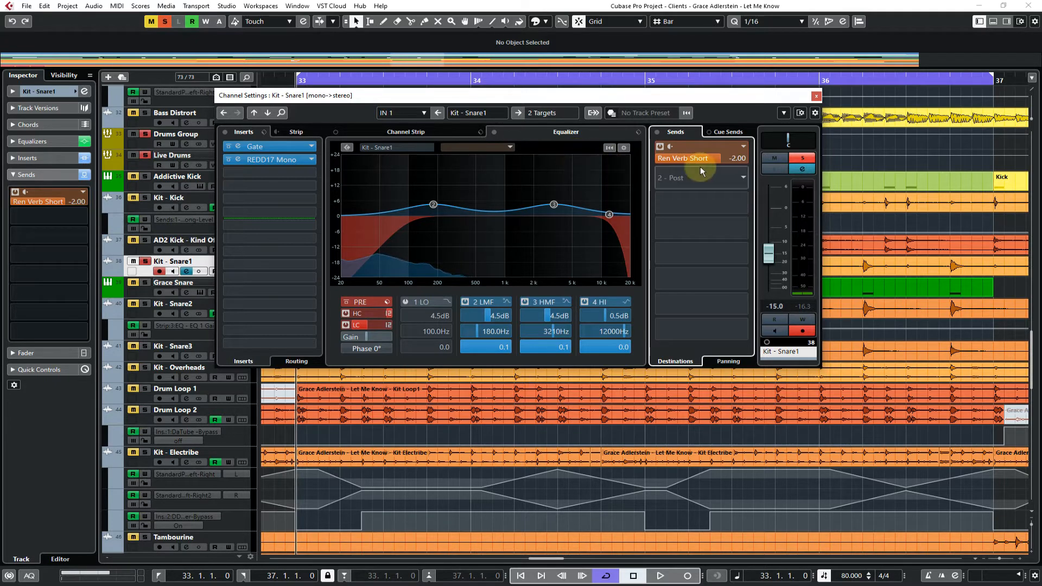
Turn off solo on Kit - Snare1, solo the Kit - Overheads channel instead and select its audio event.
{"action": "left_click", "coordinate": [810, 158]}
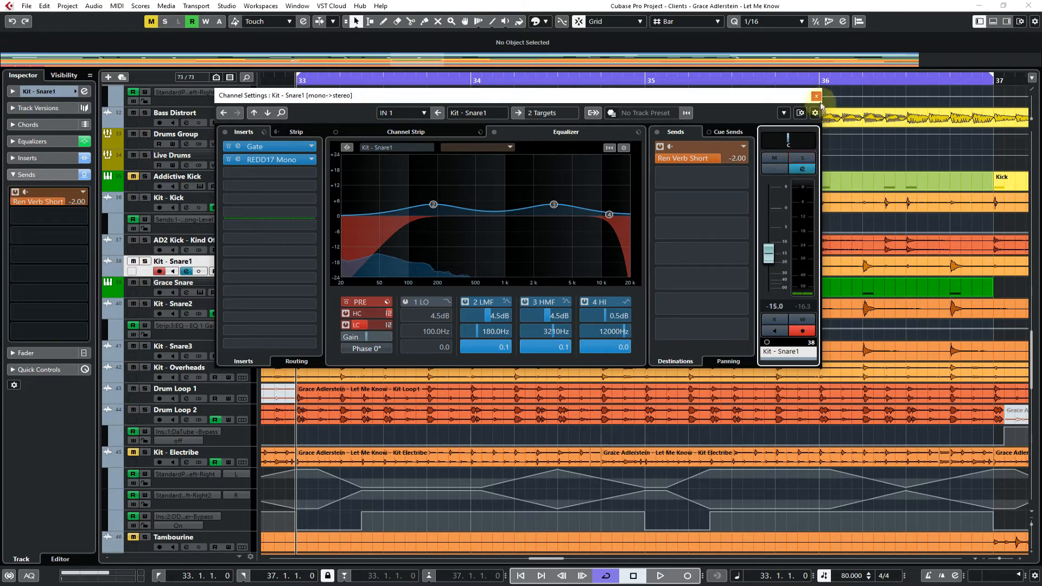
{"action": "left_click", "coordinate": [267, 112]}
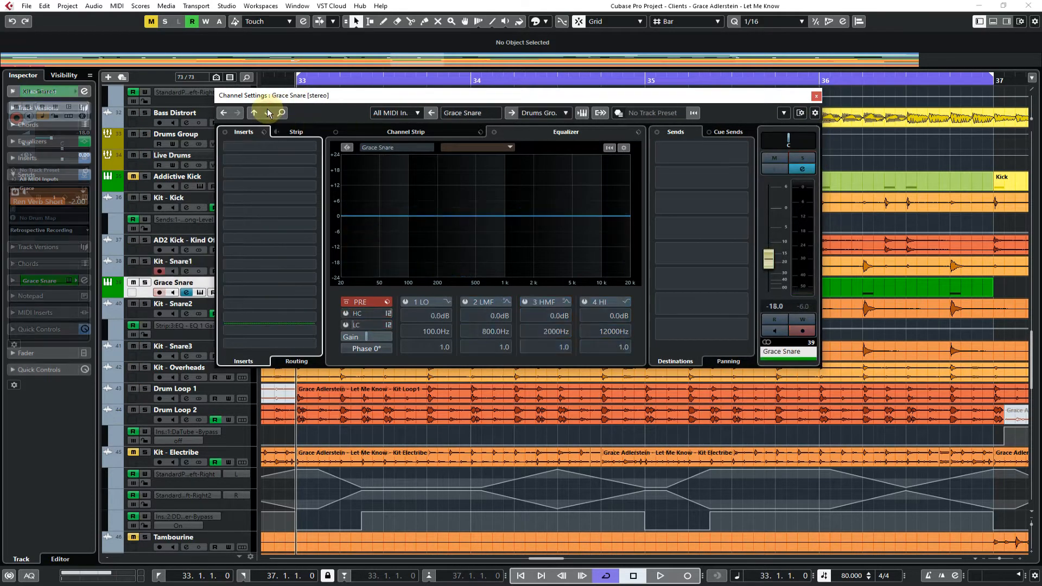
{"action": "left_click", "coordinate": [267, 112]}
{"action": "left_click", "coordinate": [267, 112]}
{"action": "left_click", "coordinate": [268, 112]}
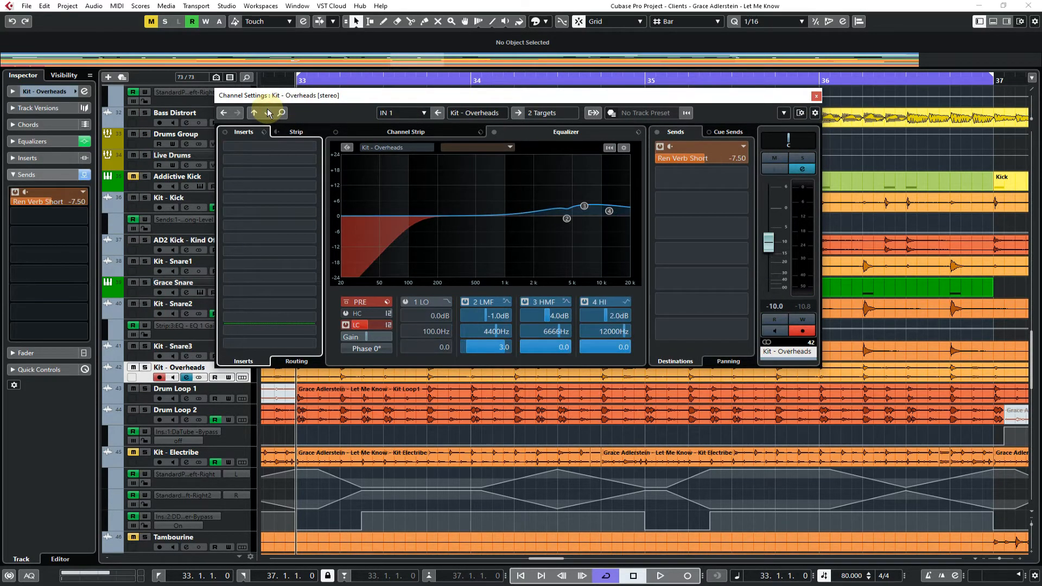
{"action": "left_click", "coordinate": [802, 157]}
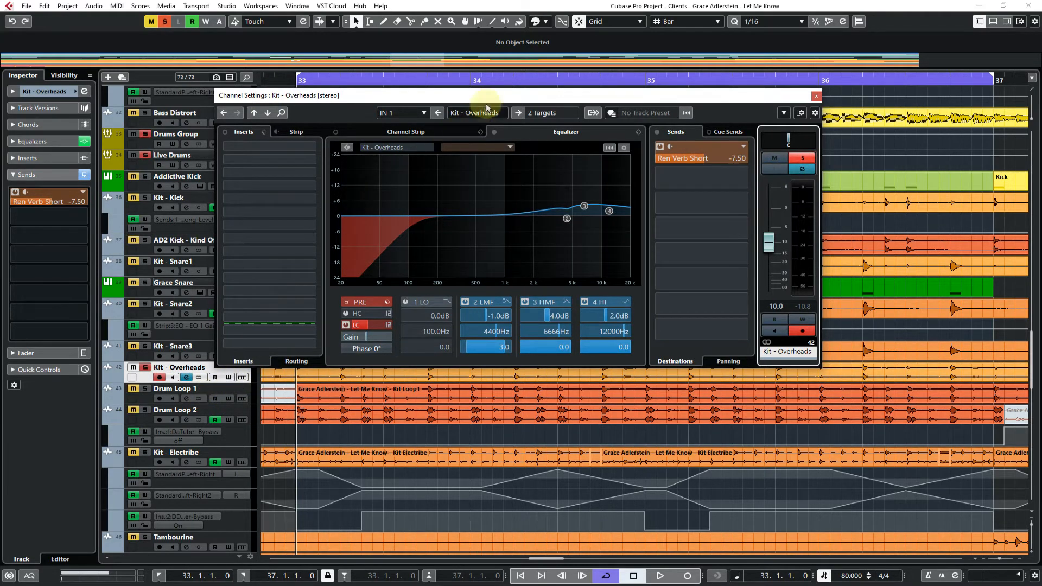
{"action": "left_click_drag", "start_coordinate": [492, 97], "coordinate": [588, 83]}
{"action": "left_click", "coordinate": [467, 370]}
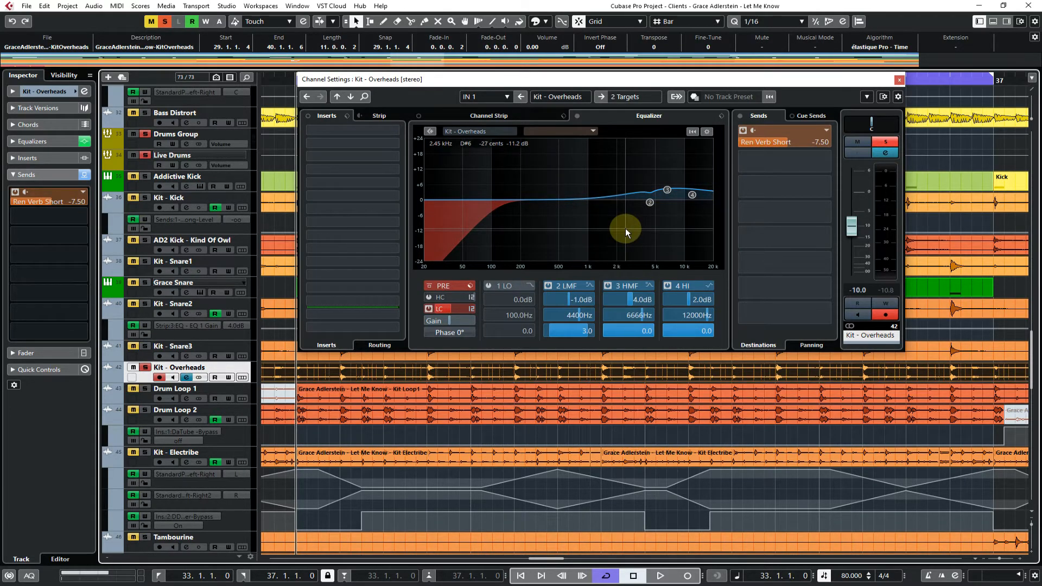
Bypass the equalizer and the Ren Verb Short send on Kit - Overheads and audition the raw overheads.
{"action": "left_click", "coordinate": [576, 116]}
{"action": "left_click", "coordinate": [743, 131]}
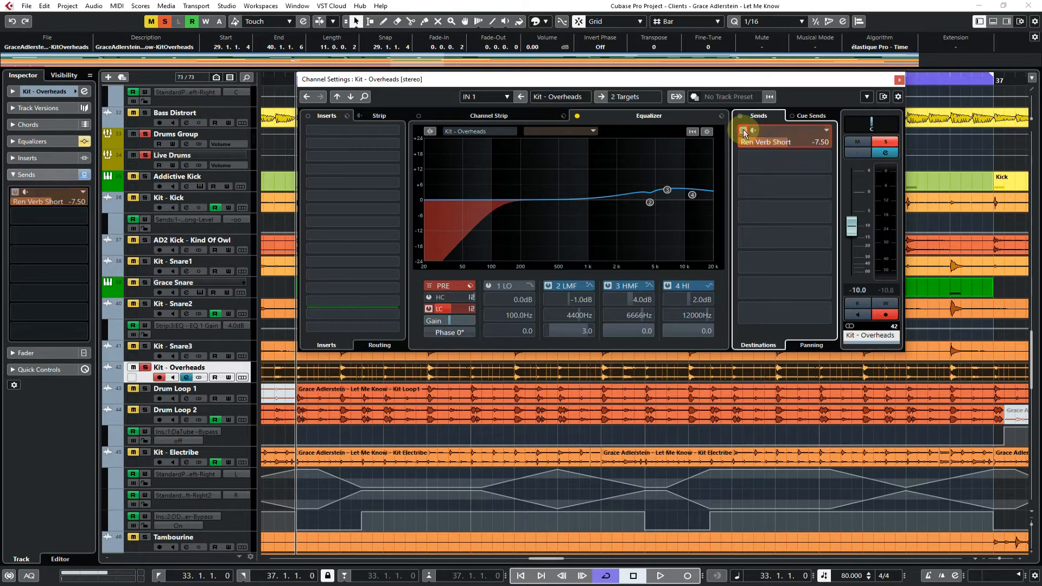
{"action": "key", "text": "space"}
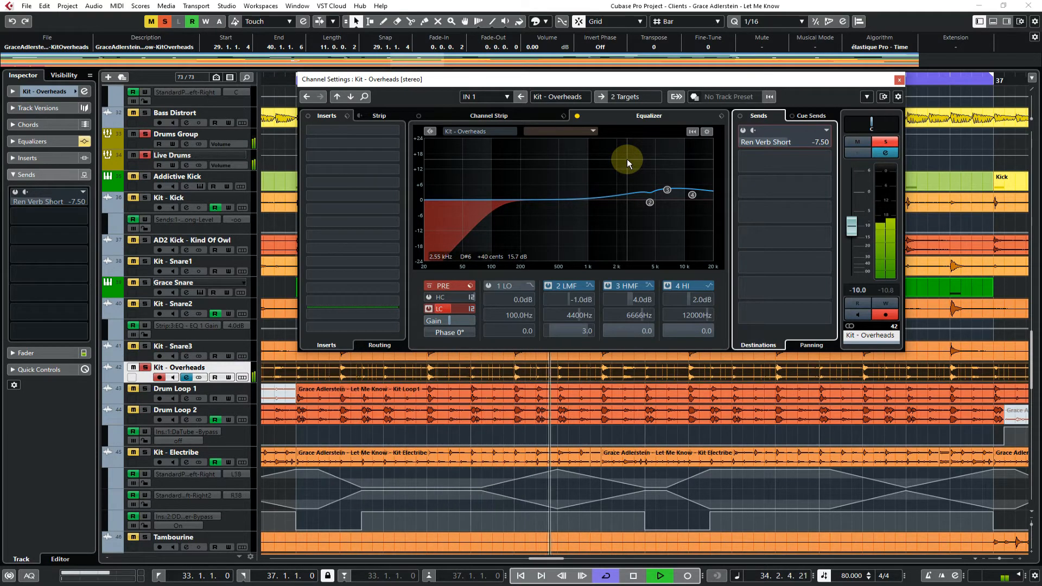
{"action": "key", "text": "space"}
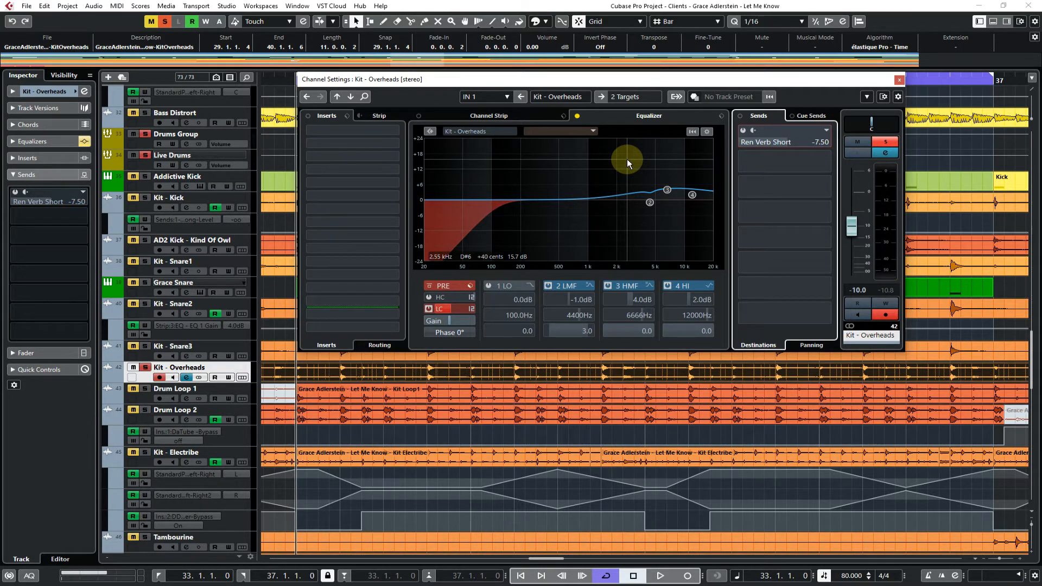
Reactivate the Ren Verb Short send and the equalizer on Kit - Overheads and audition the processed overheads.
{"action": "left_click", "coordinate": [744, 130]}
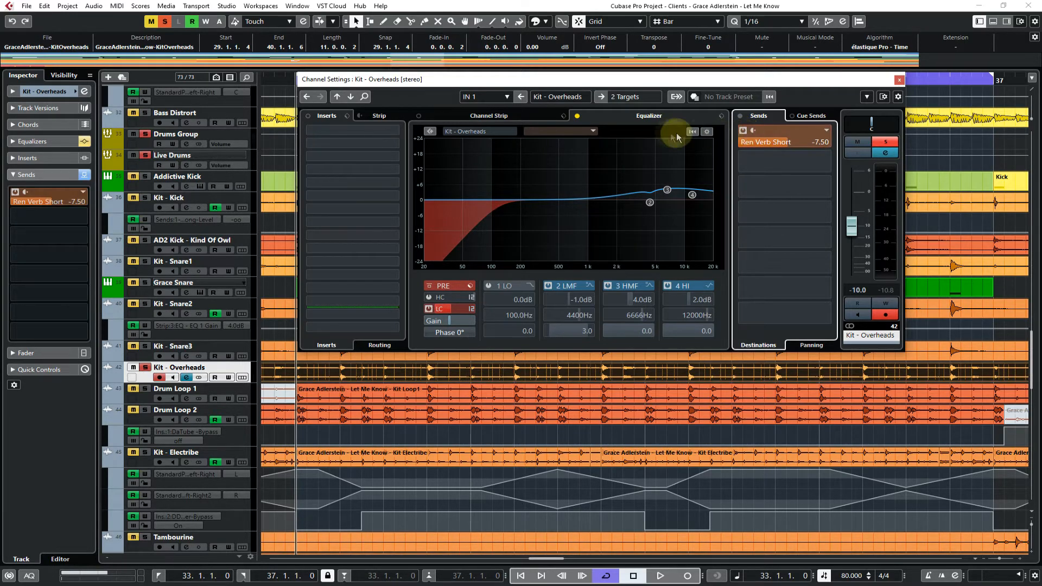
{"action": "left_click", "coordinate": [577, 117]}
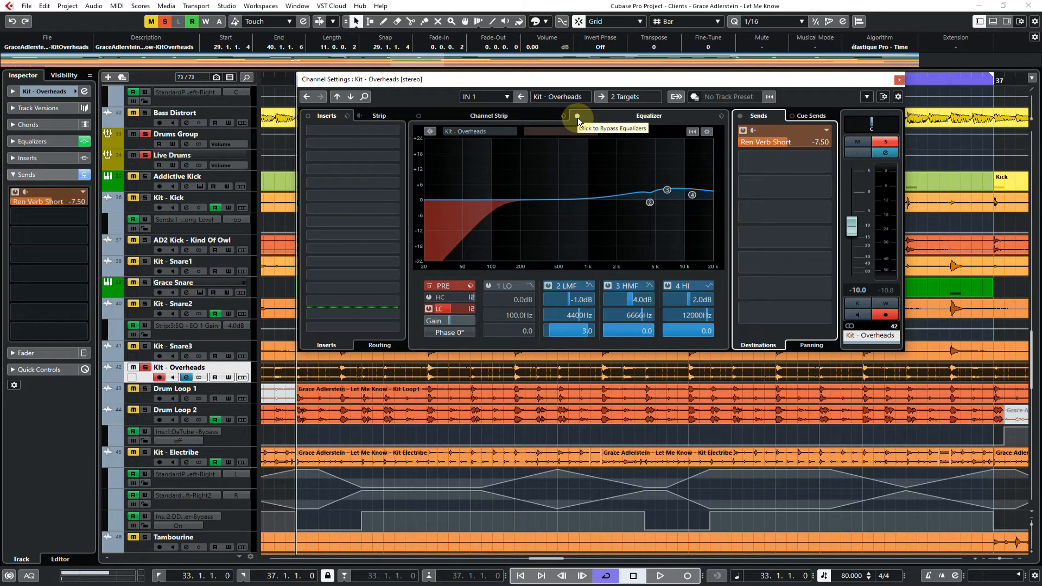
{"action": "key", "text": "space"}
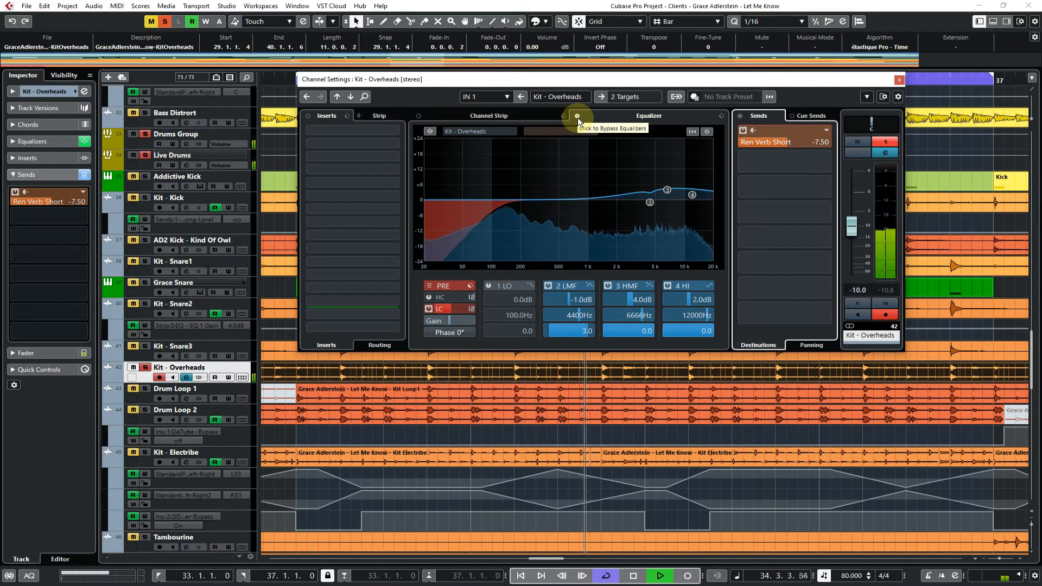
{"action": "key", "text": "space"}
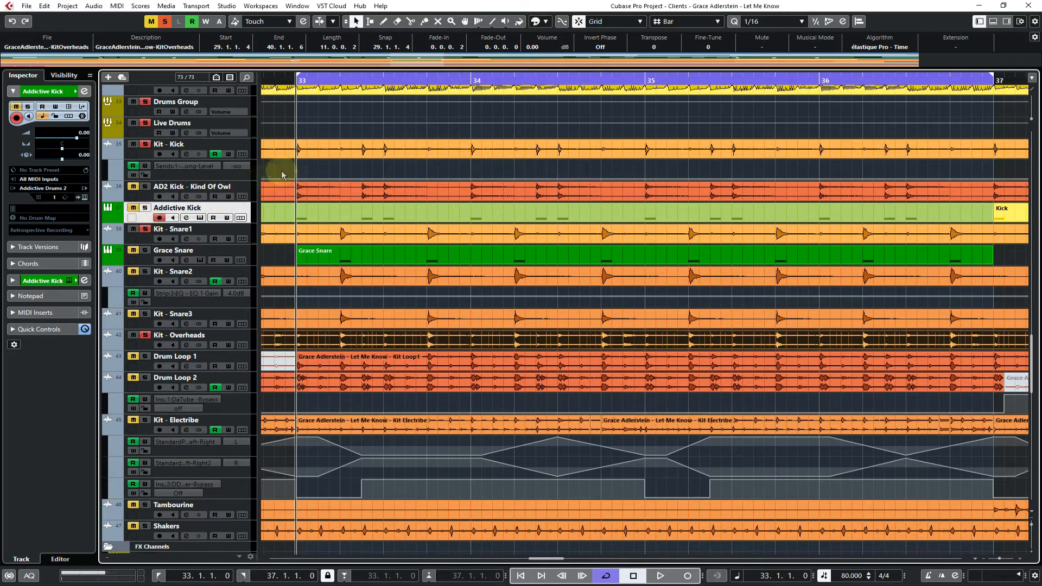
Select the AD2 Kick - Kind Of Owl event, solo only that track among the drums and audition it.
{"action": "left_click", "coordinate": [300, 152]}
{"action": "left_click", "coordinate": [303, 193]}
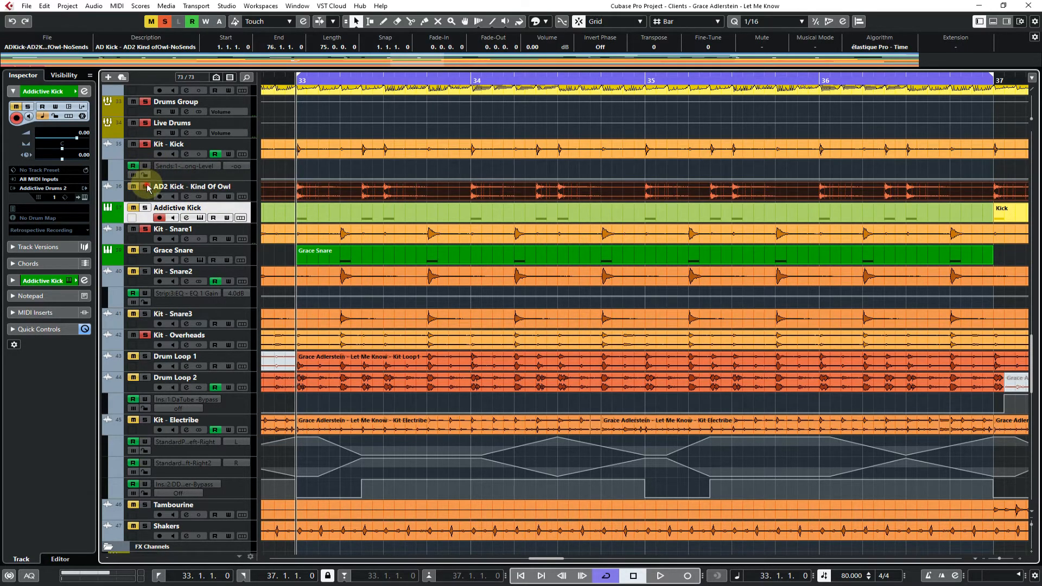
{"action": "left_click", "coordinate": [146, 144]}
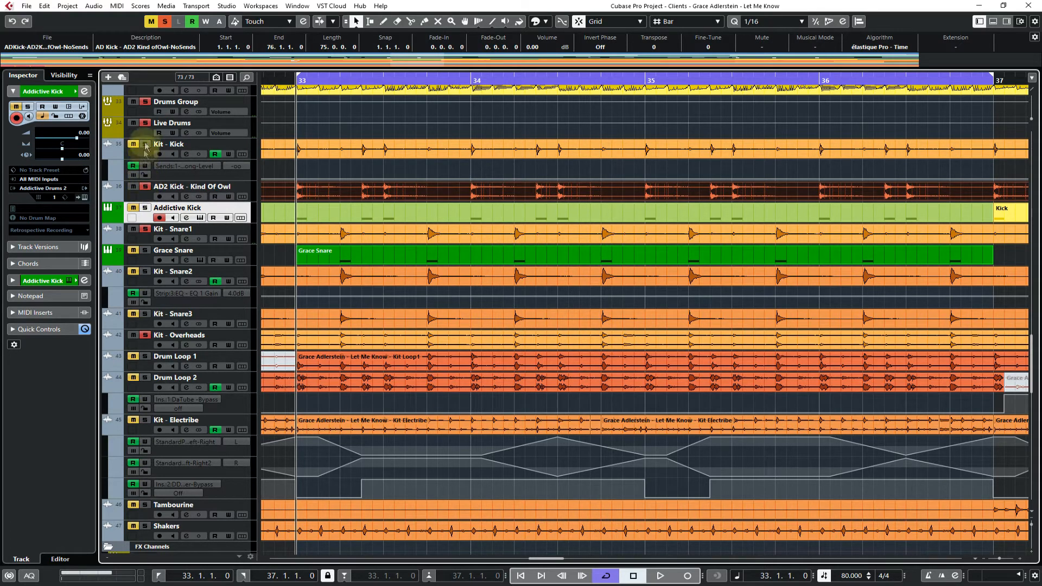
{"action": "left_click", "coordinate": [145, 187]}
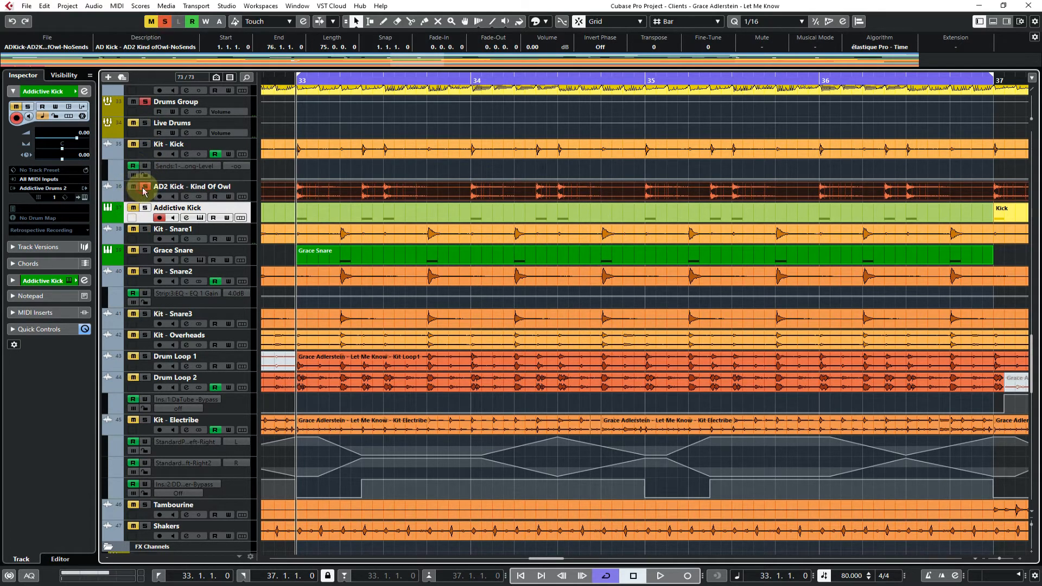
{"action": "key", "text": "space"}
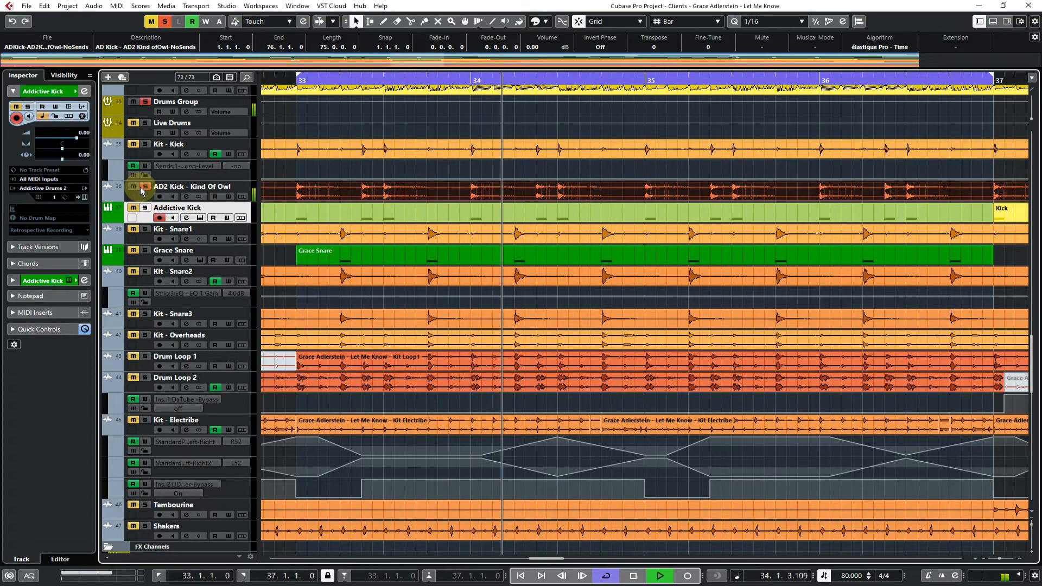
{"action": "key", "text": "space"}
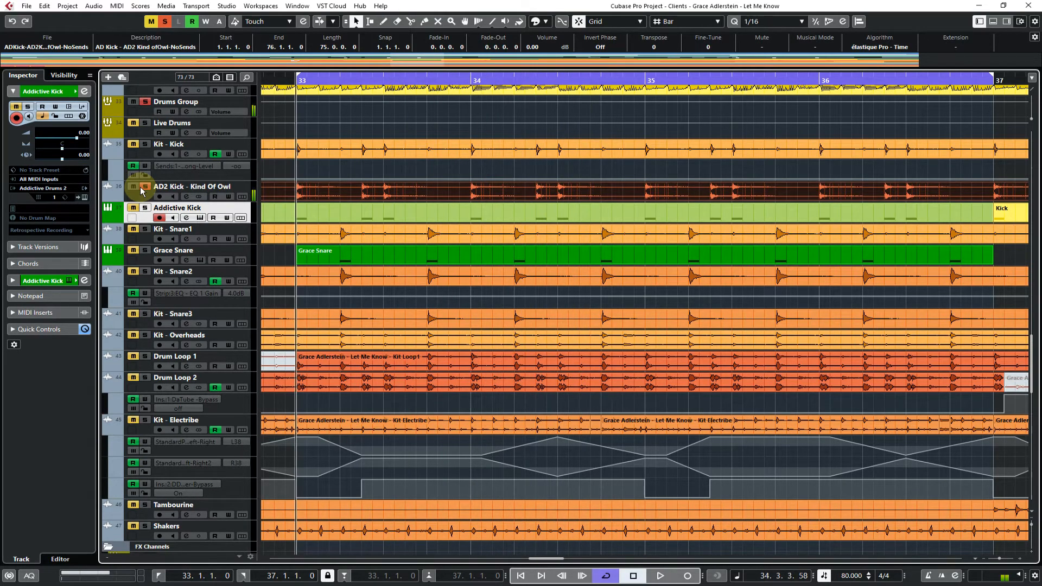
Examine the channel equalizer and send of AD2 Kick - Kind Of Owl, turn off its solo and close the channel settings.
{"action": "left_click", "coordinate": [141, 191]}
{"action": "left_click", "coordinate": [85, 91]}
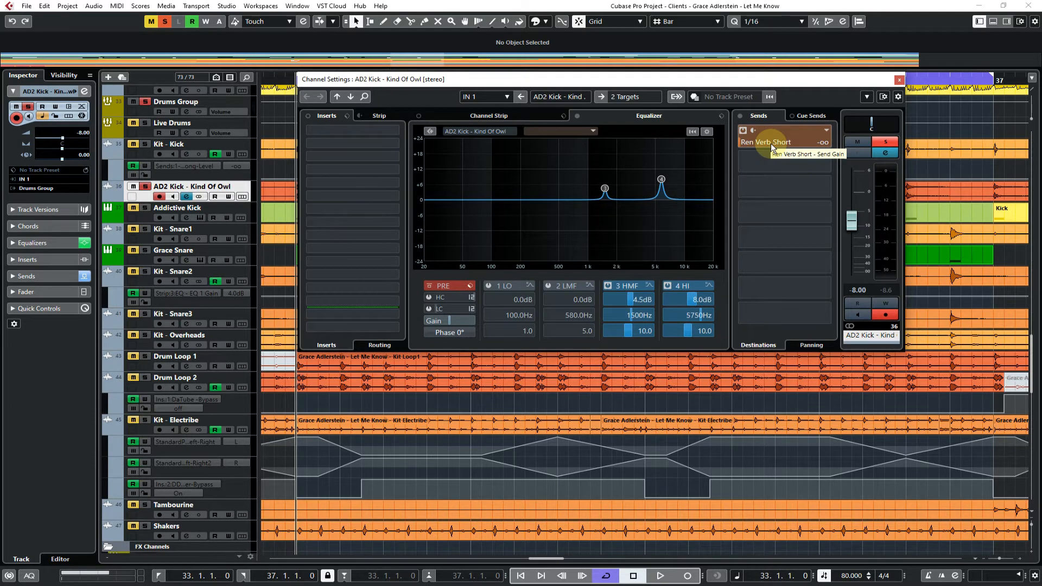
{"action": "left_click", "coordinate": [885, 142]}
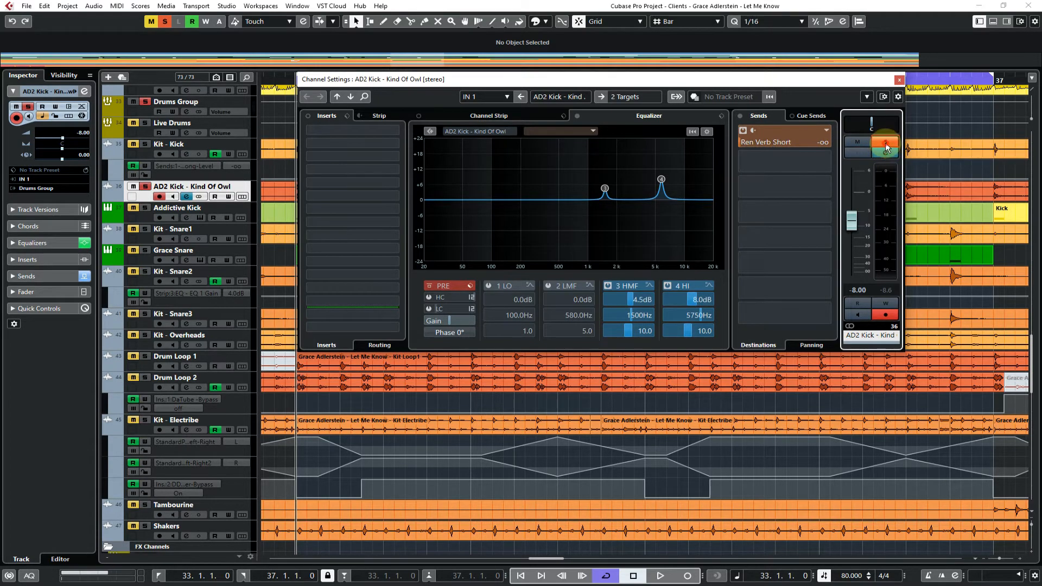
{"action": "left_click", "coordinate": [899, 80]}
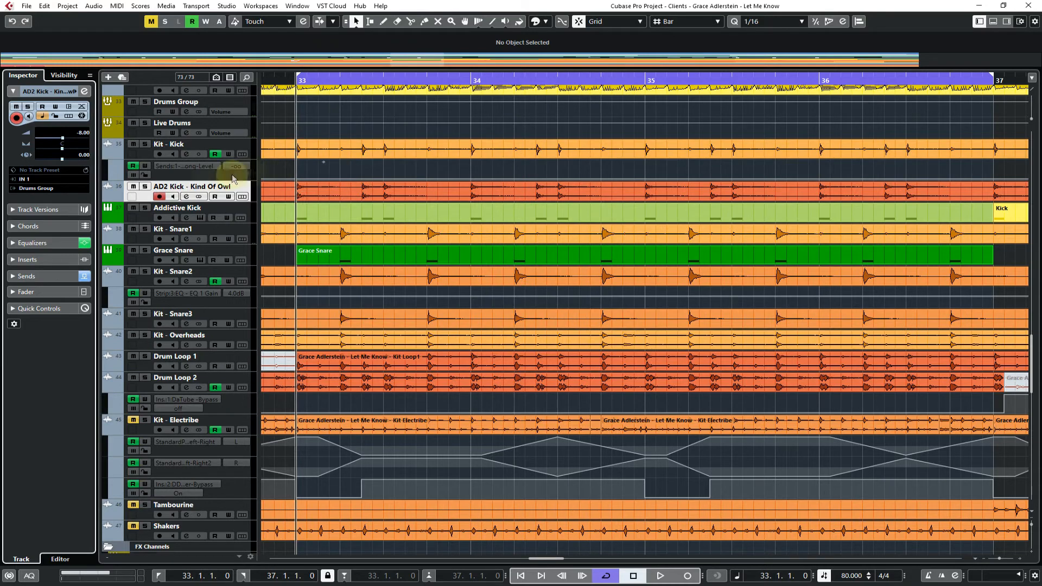
Mute AD2 Kick - Kind Of Owl, unmute Addictive Kick and trigger the kick sound in its Addictive Drums 2 instrument before closing it.
{"action": "left_click", "coordinate": [132, 187]}
{"action": "left_click", "coordinate": [135, 222]}
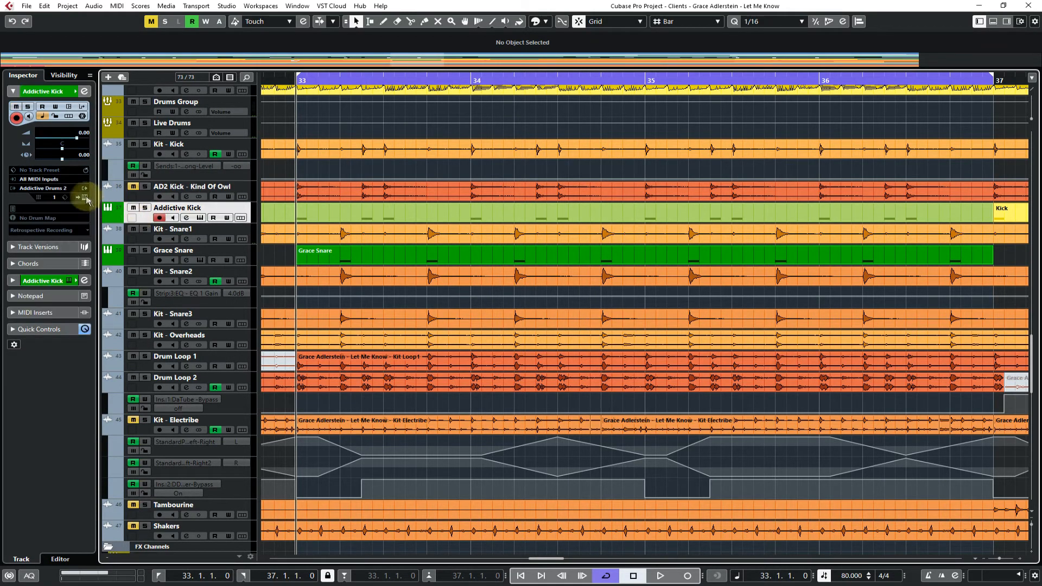
{"action": "left_click", "coordinate": [85, 197]}
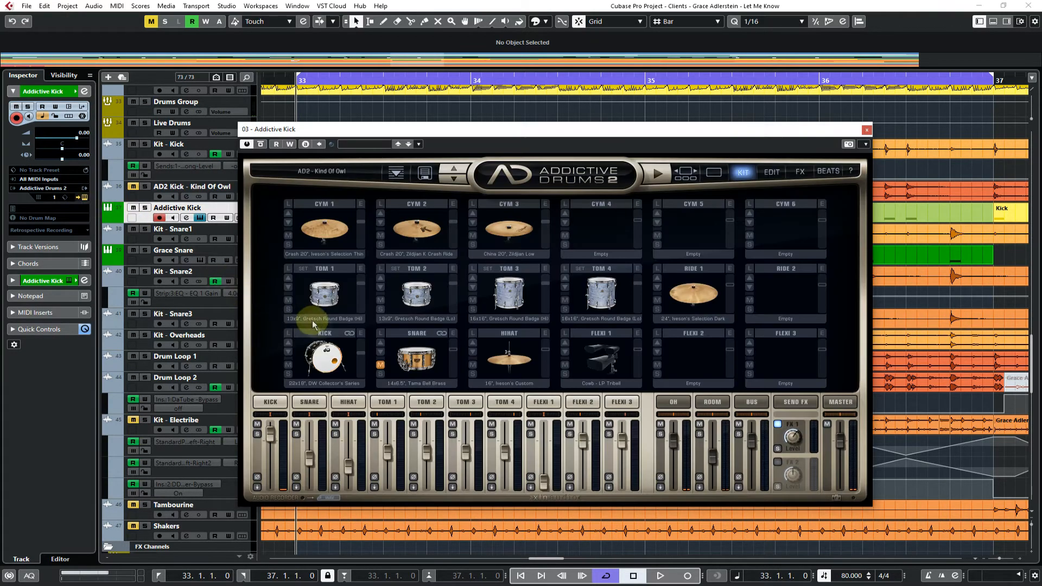
{"action": "left_click", "coordinate": [326, 364]}
{"action": "left_click", "coordinate": [326, 365]}
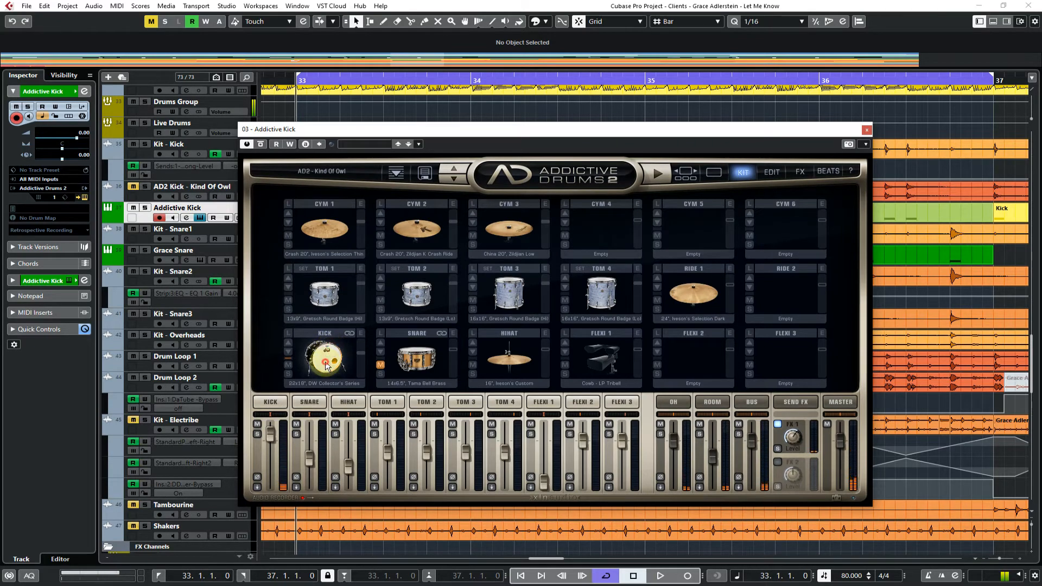
{"action": "left_click", "coordinate": [324, 349]}
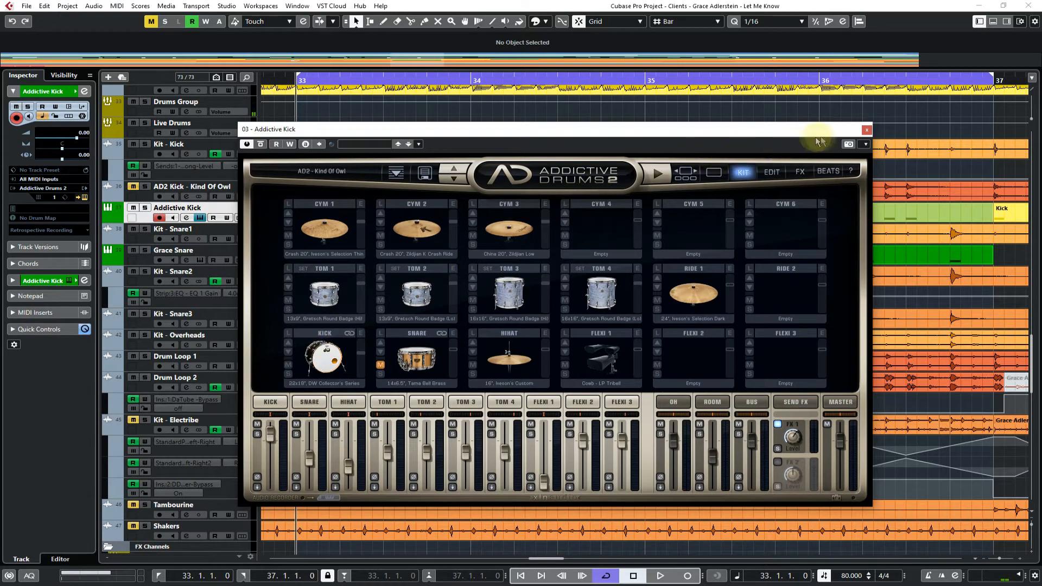
{"action": "left_click_drag", "start_coordinate": [751, 133], "coordinate": [895, 132]}
{"action": "left_click", "coordinate": [1012, 130]}
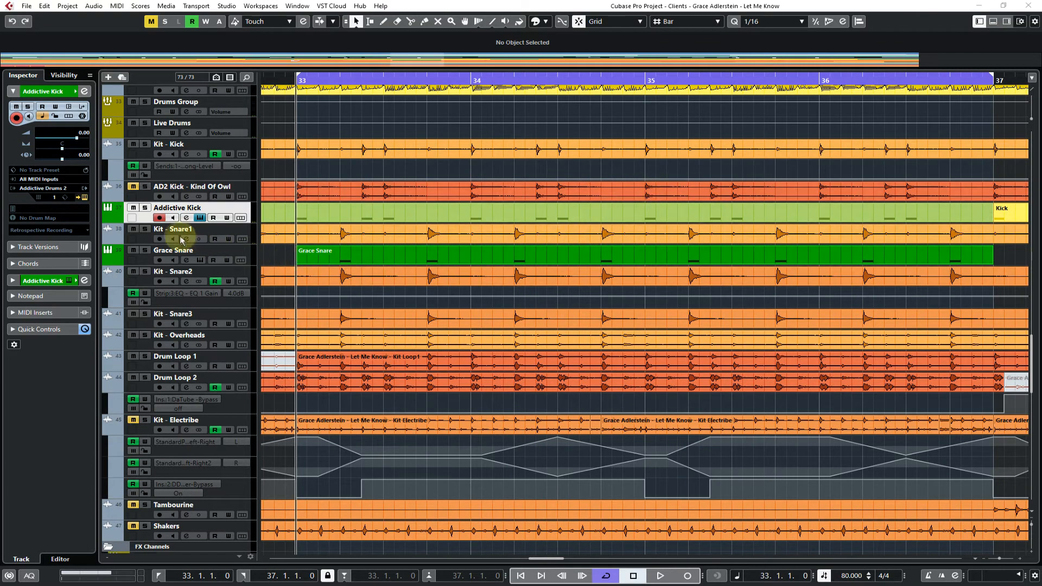
Select the Kick MIDI part on Addictive Kick, solo the track, audition it and return to the loop start.
{"action": "left_click", "coordinate": [302, 217]}
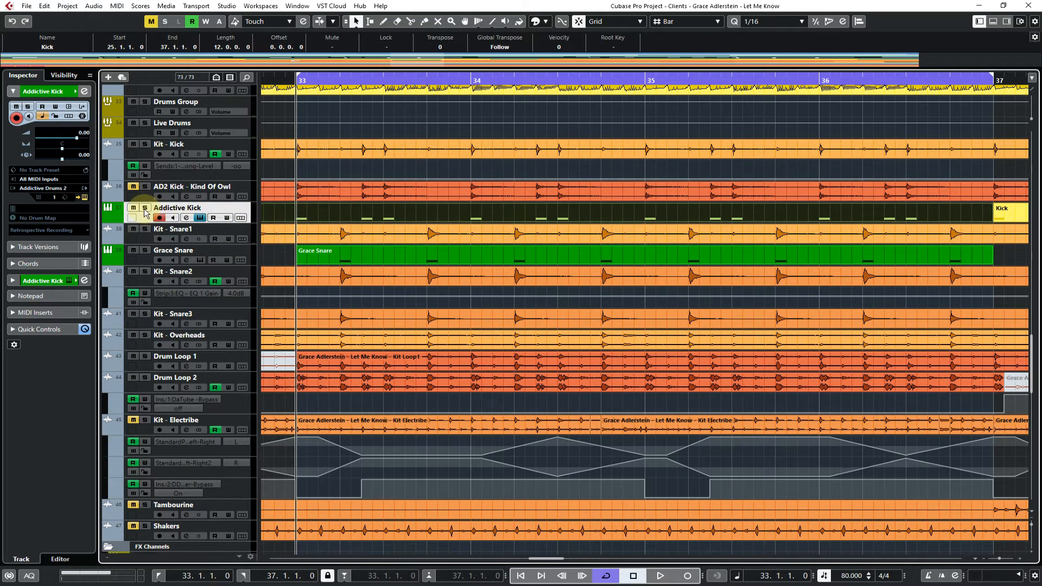
{"action": "left_click", "coordinate": [145, 207]}
{"action": "key", "text": "space"}
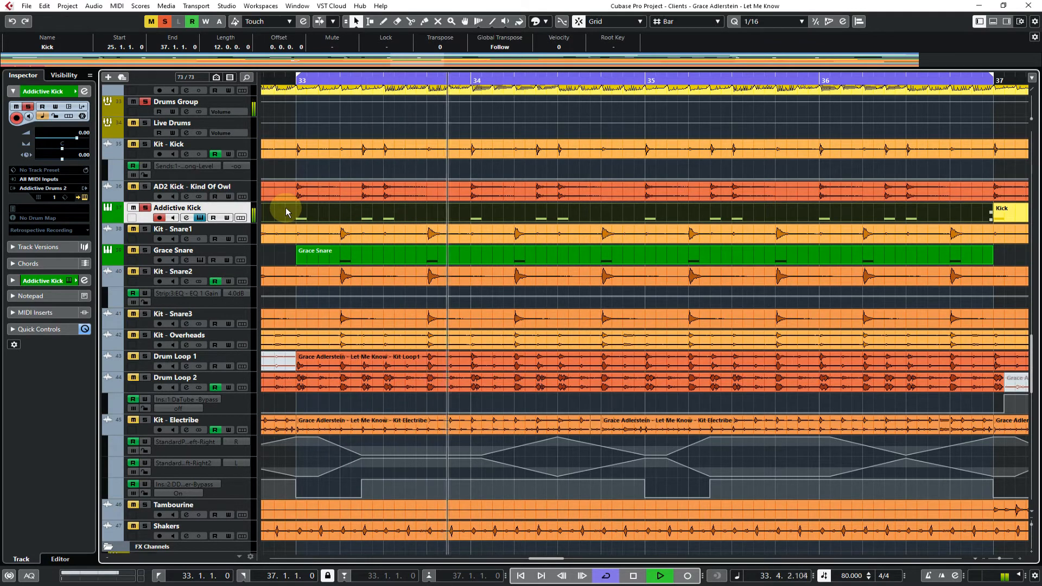
{"action": "key", "text": "space"}
{"action": "key", "text": "KP_1"}
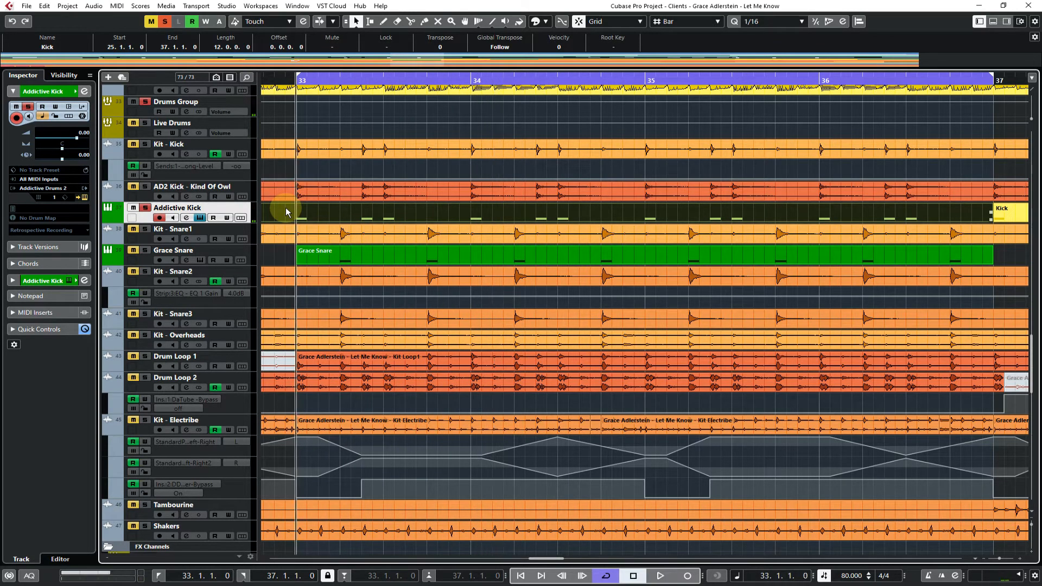
Reopen the Addictive Drums 2 instrument on Addictive Kick and step through the kit presets to AD2 - Medium Sized.
{"action": "left_click", "coordinate": [133, 217]}
{"action": "left_click", "coordinate": [468, 171]}
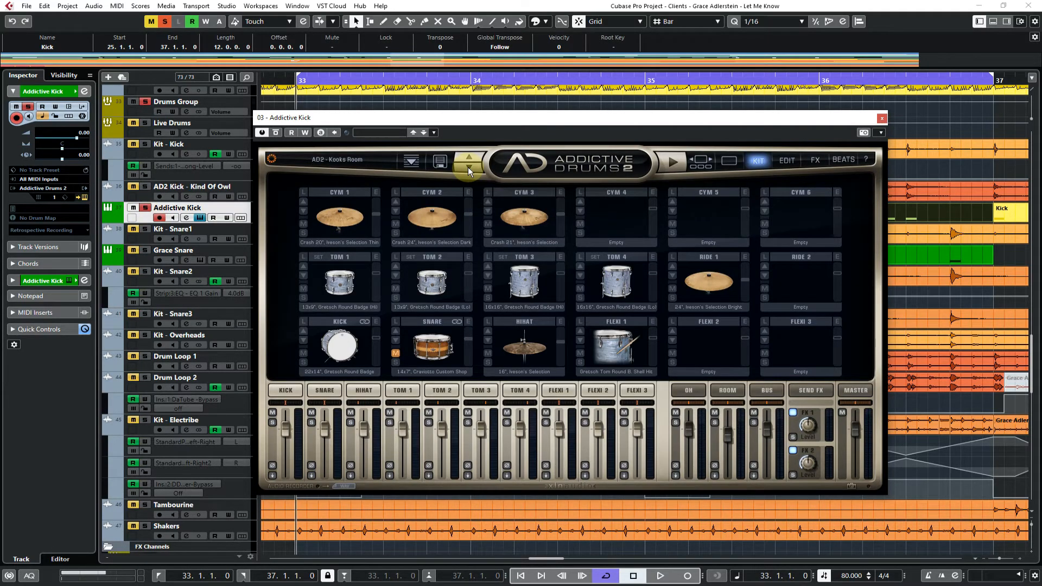
{"action": "left_click", "coordinate": [468, 172]}
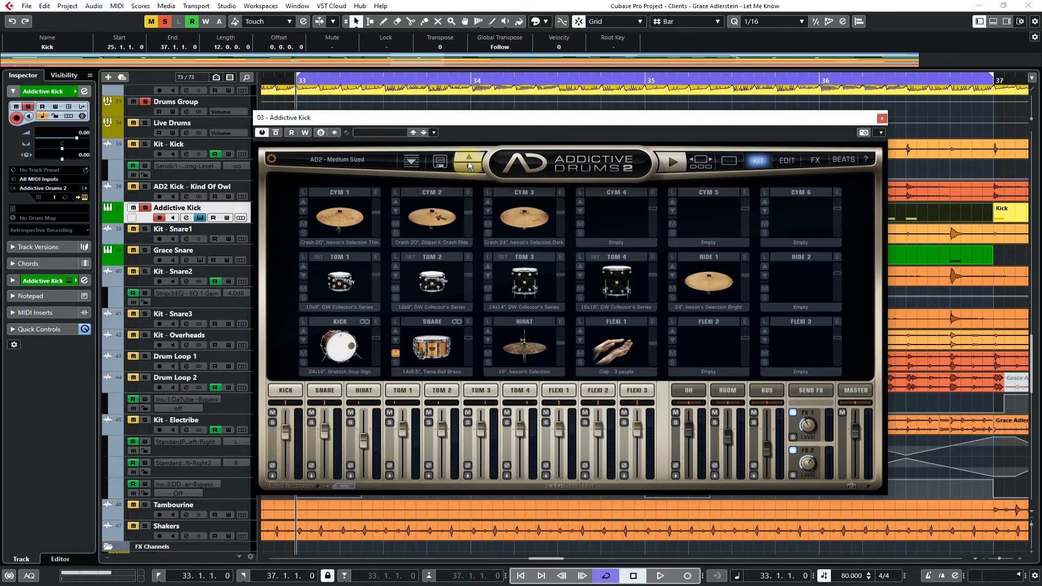
Switch the Addictive Drums 2 kit preset to AD2 - Kind Of Owl and start playing the loop.
{"action": "left_click", "coordinate": [469, 157]}
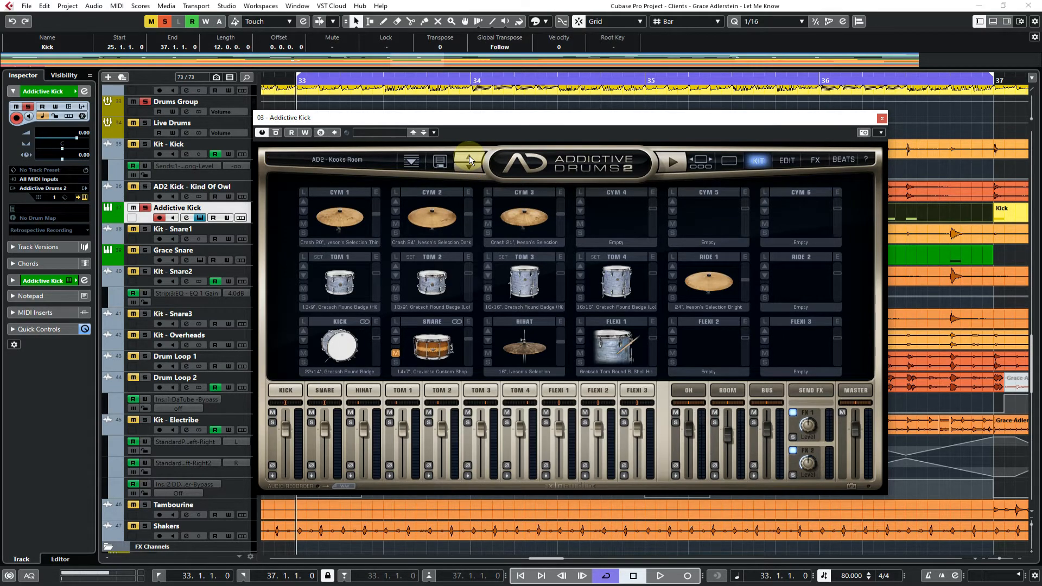
{"action": "left_click", "coordinate": [468, 157]}
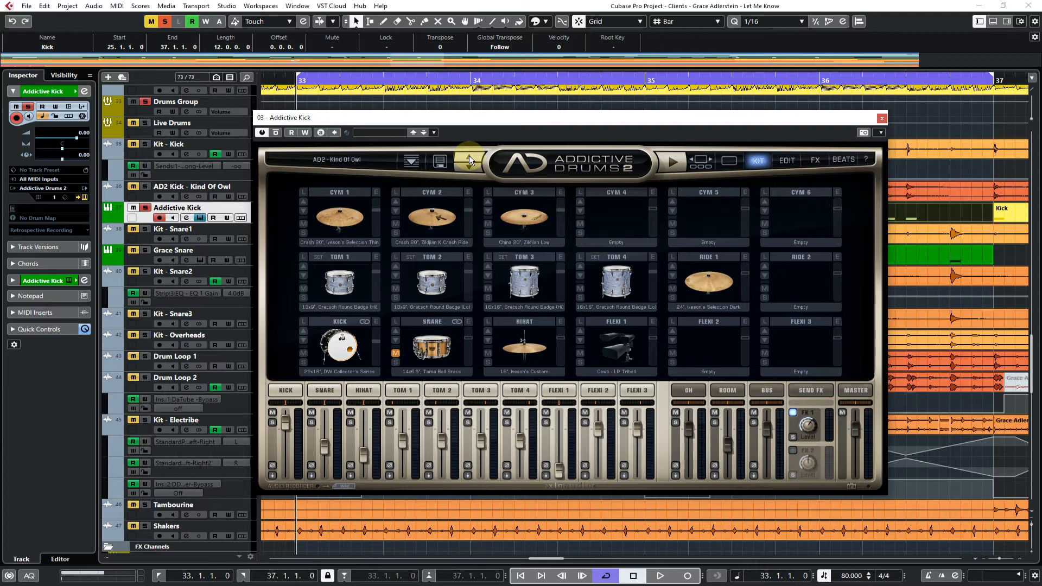
{"action": "key", "text": "space"}
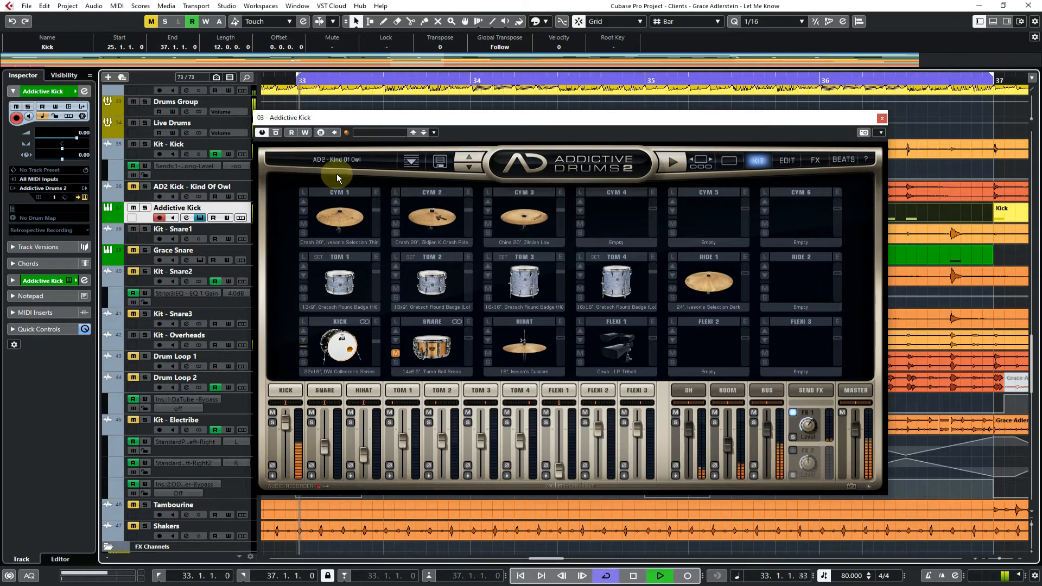
{"action": "left_click", "coordinate": [373, 298]}
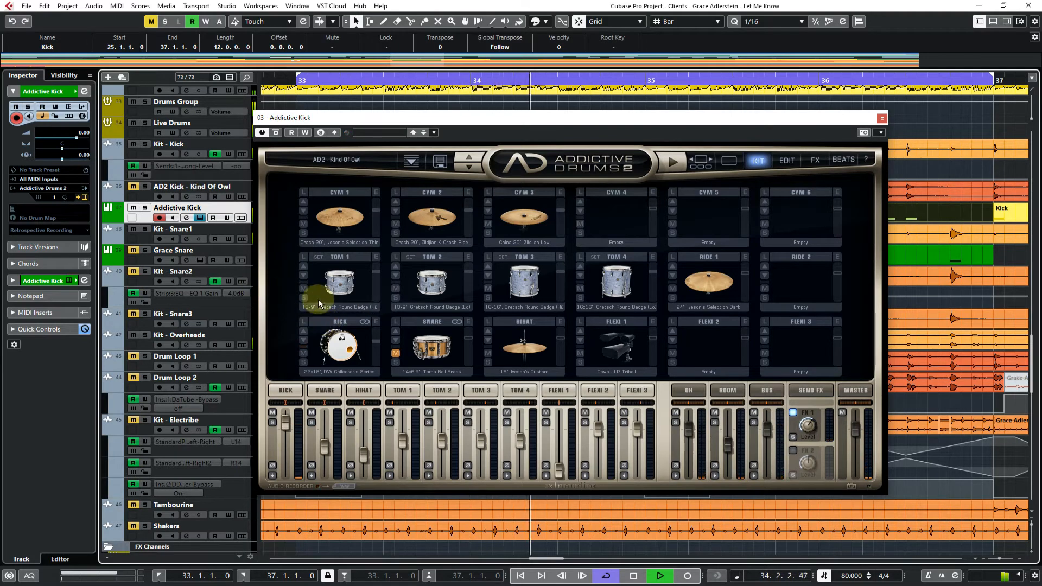
Step through alternative kick drums in the playing kit, settle on the Tama Starclassic, stop playback and close the instrument.
{"action": "left_click", "coordinate": [302, 341]}
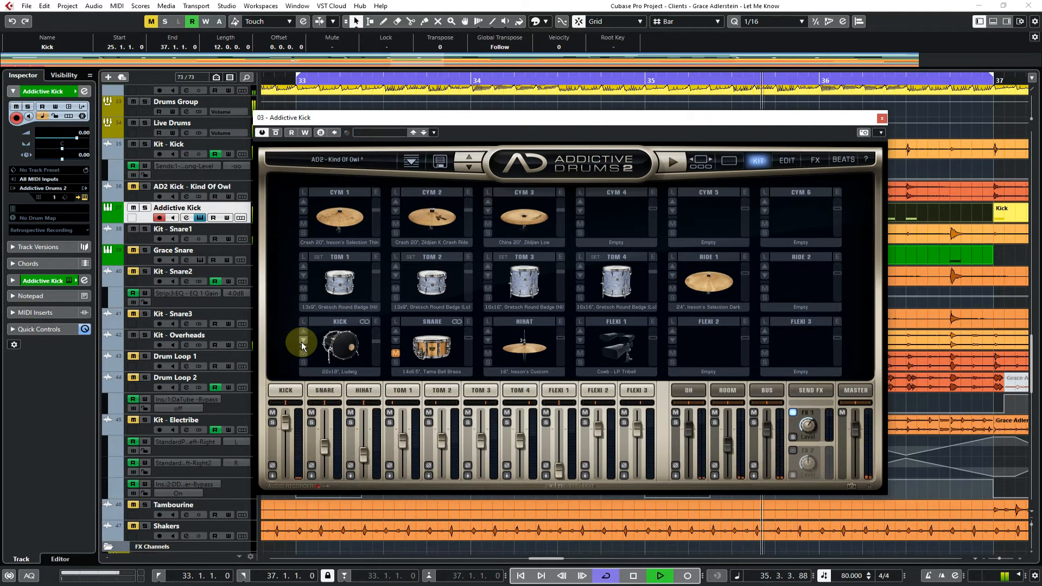
{"action": "left_click", "coordinate": [302, 341]}
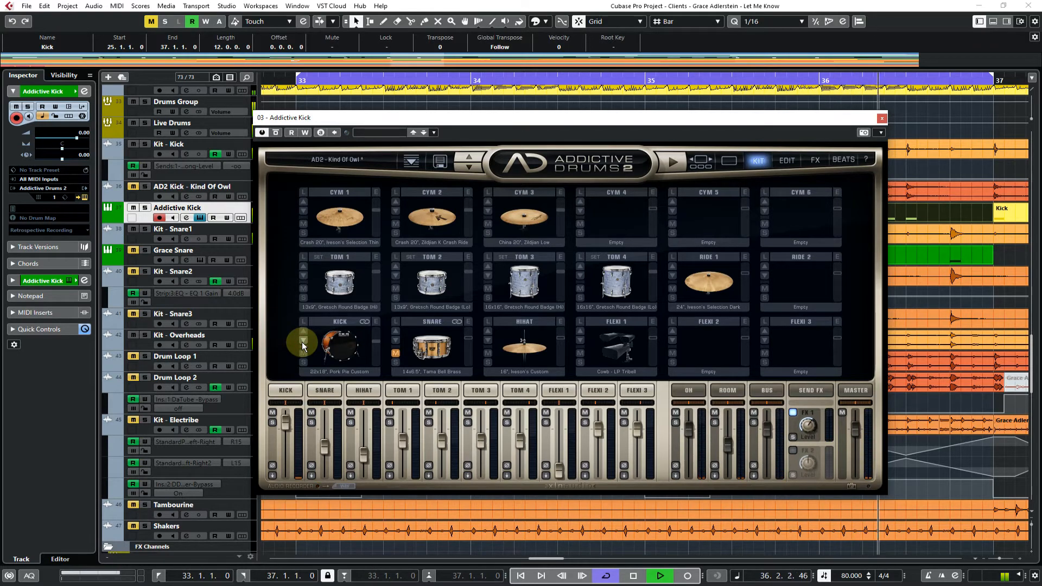
{"action": "left_click", "coordinate": [303, 342]}
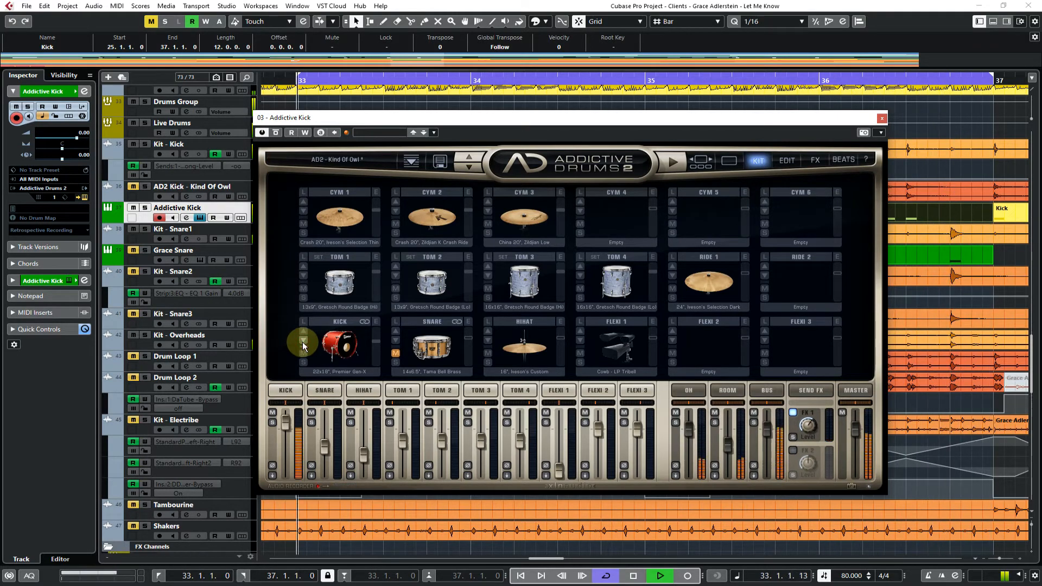
{"action": "left_click", "coordinate": [302, 341]}
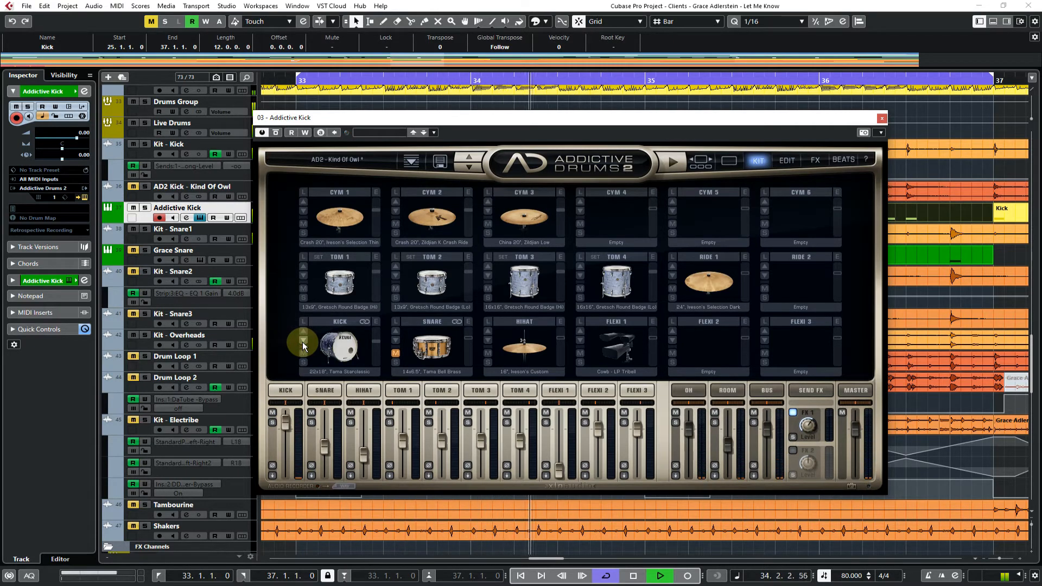
{"action": "left_click", "coordinate": [302, 343]}
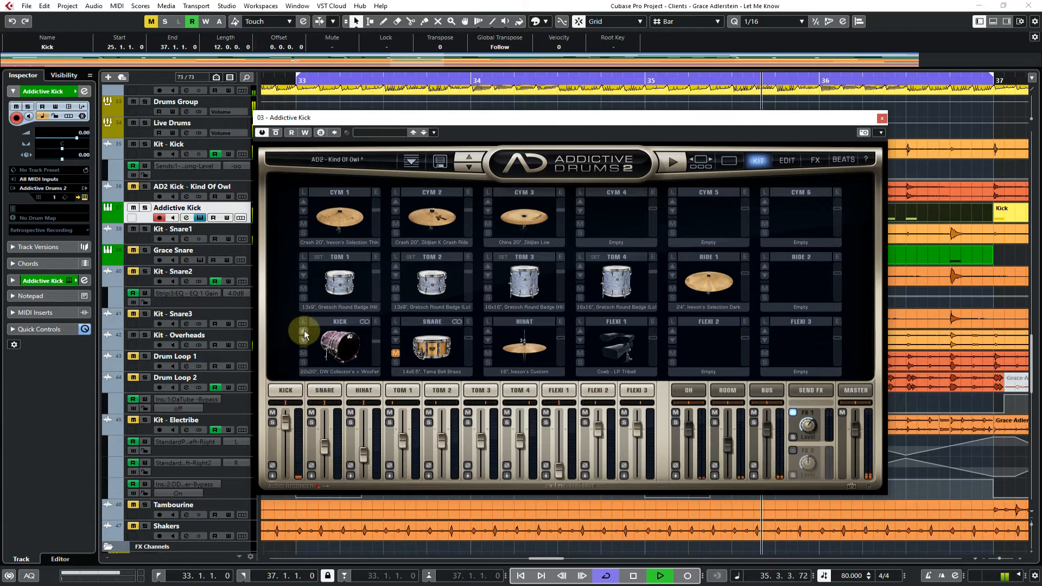
{"action": "left_click", "coordinate": [303, 332]}
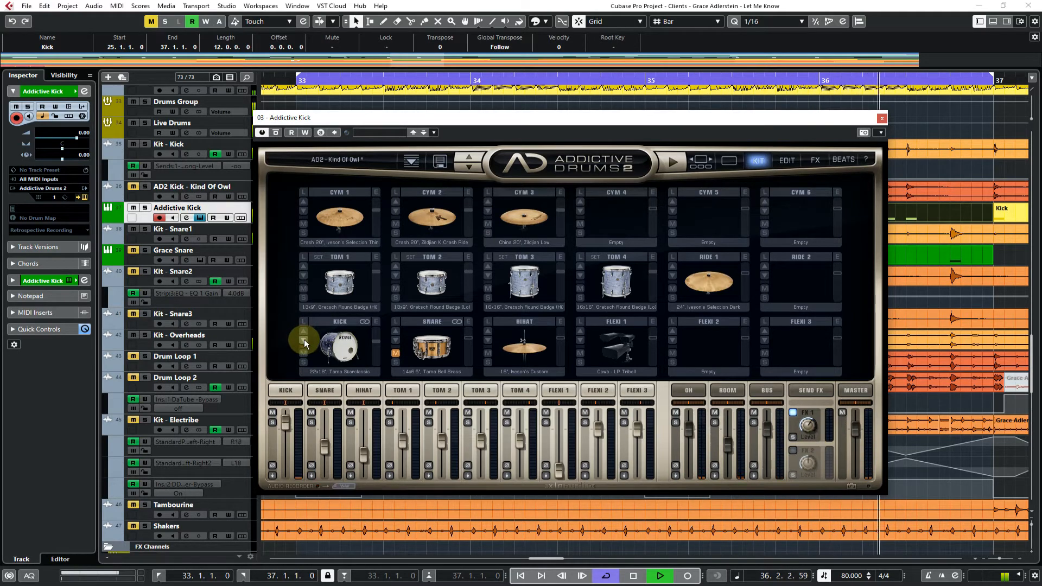
{"action": "key", "text": "space"}
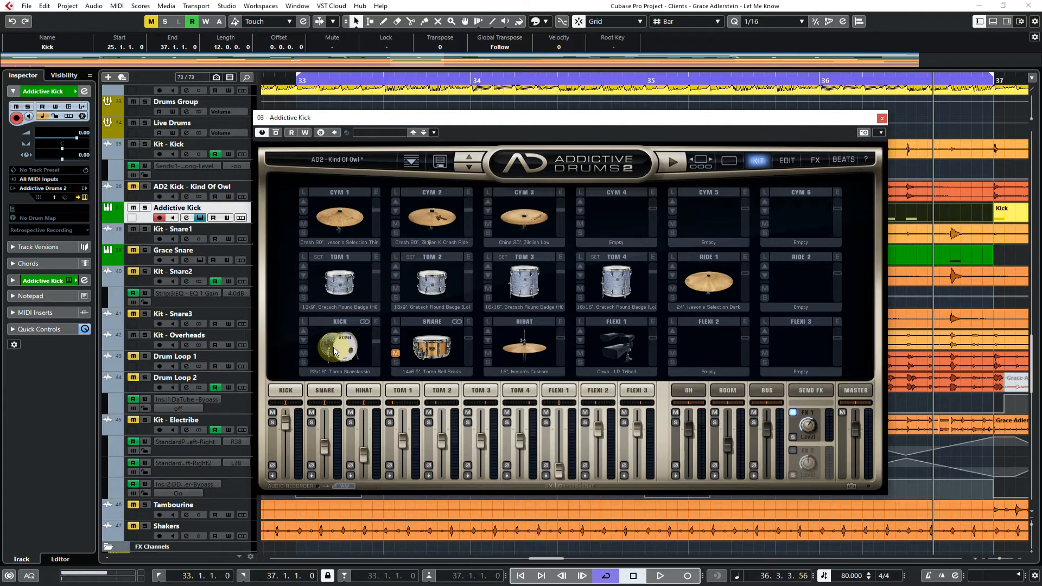
{"action": "left_click", "coordinate": [881, 118]}
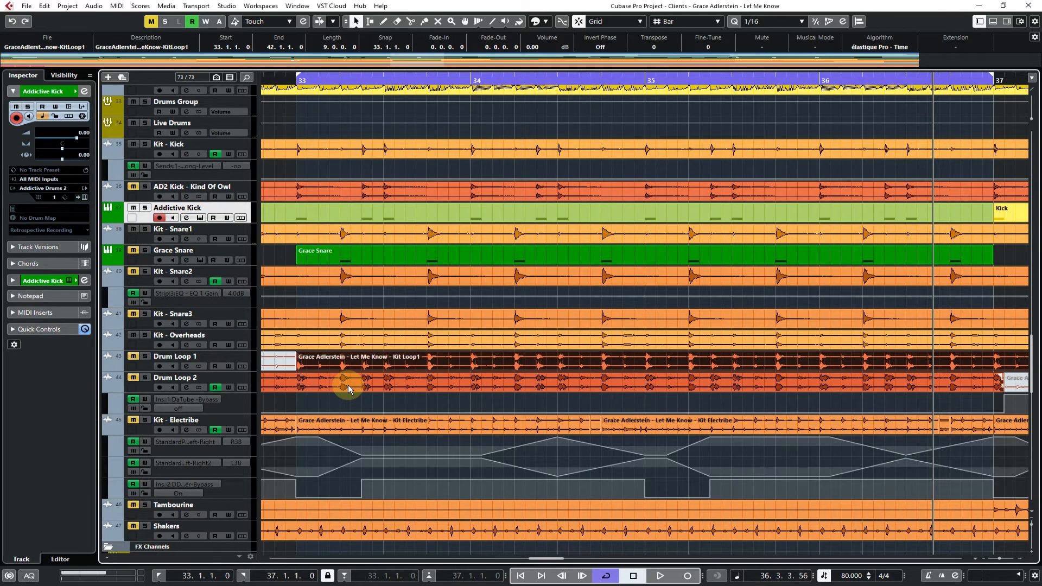
Solo the Kit - Snare2 track, open its channel settings and audition the snare briefly.
{"action": "left_click", "coordinate": [348, 384]}
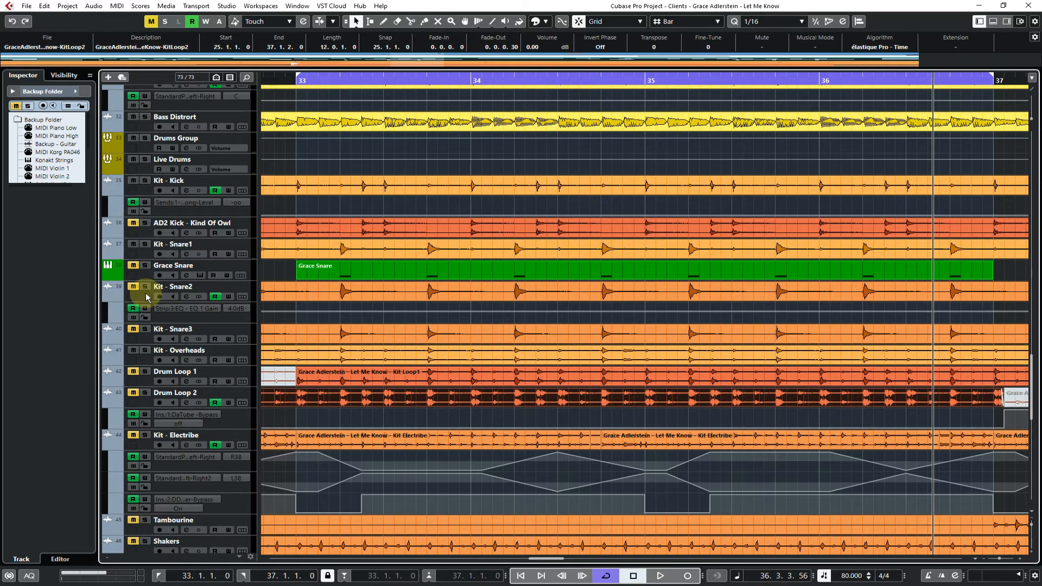
{"action": "left_click", "coordinate": [144, 339]}
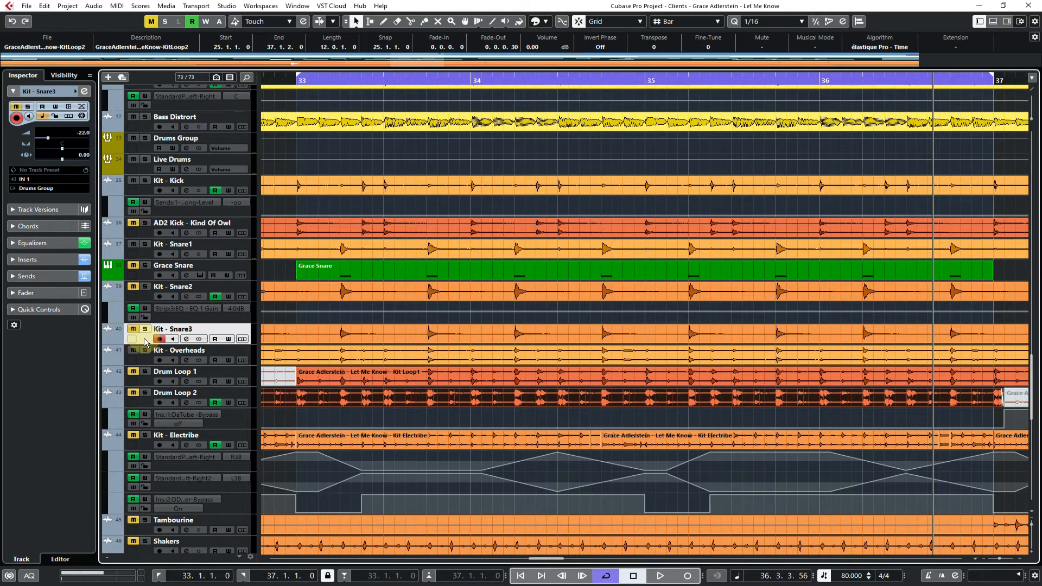
{"action": "left_click", "coordinate": [144, 288]}
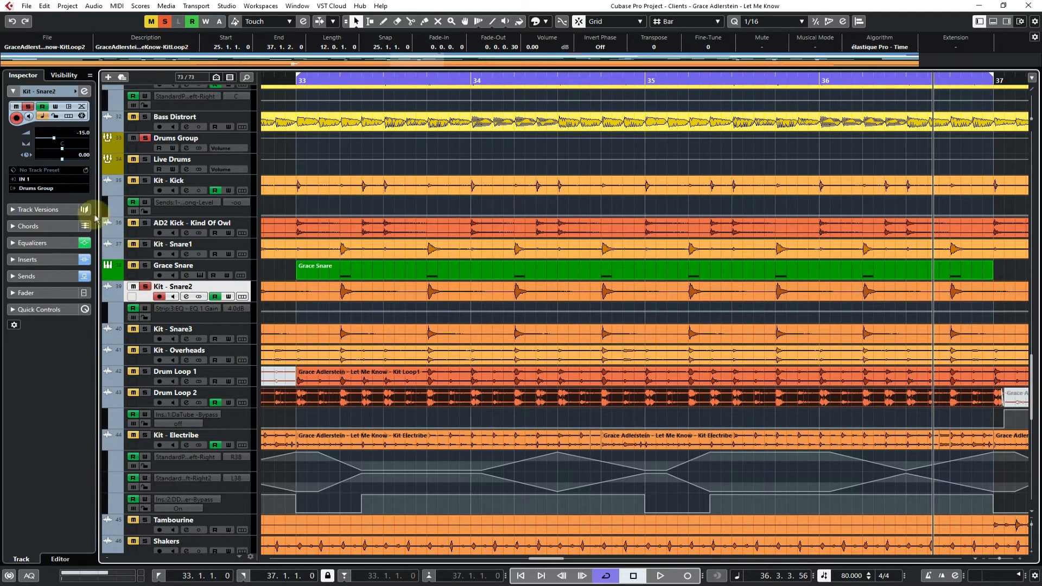
{"action": "key", "text": "e"}
{"action": "key", "text": "space"}
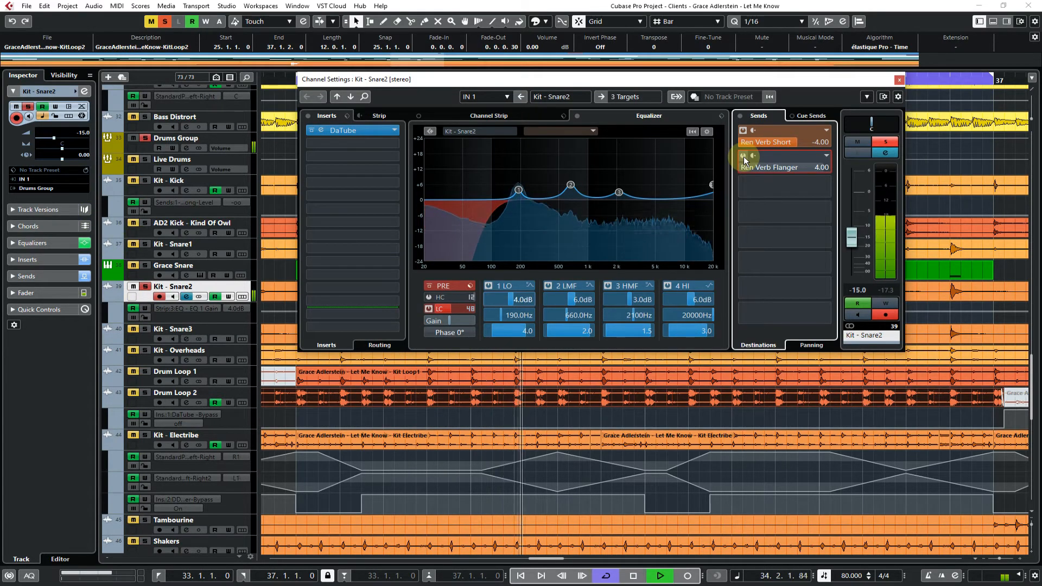
{"action": "key", "text": "space"}
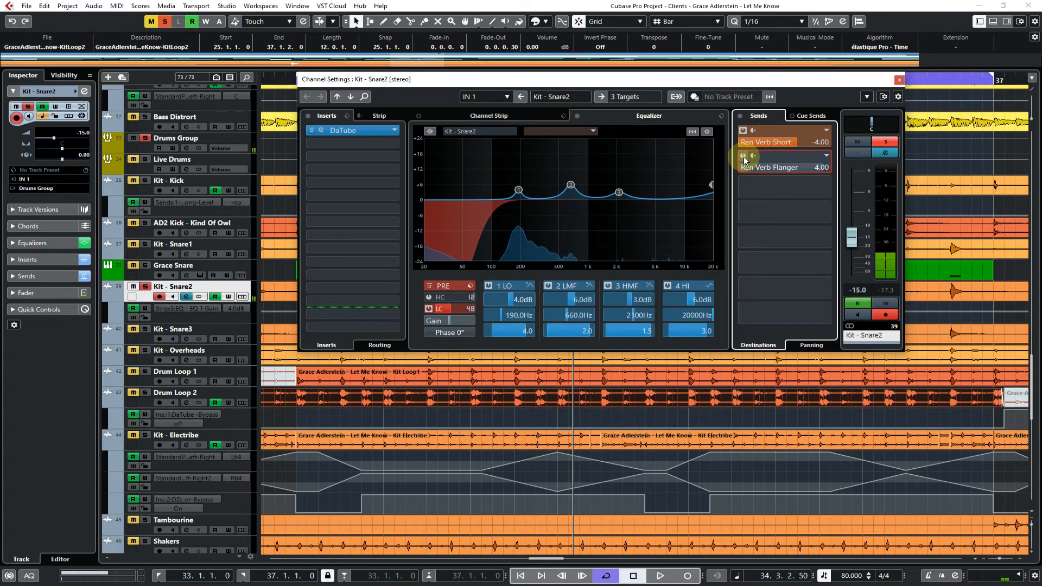
Examine the DaTube insert on Kit - Snare2 and compare the snare with the effect bypassed and active.
{"action": "left_click", "coordinate": [343, 130]}
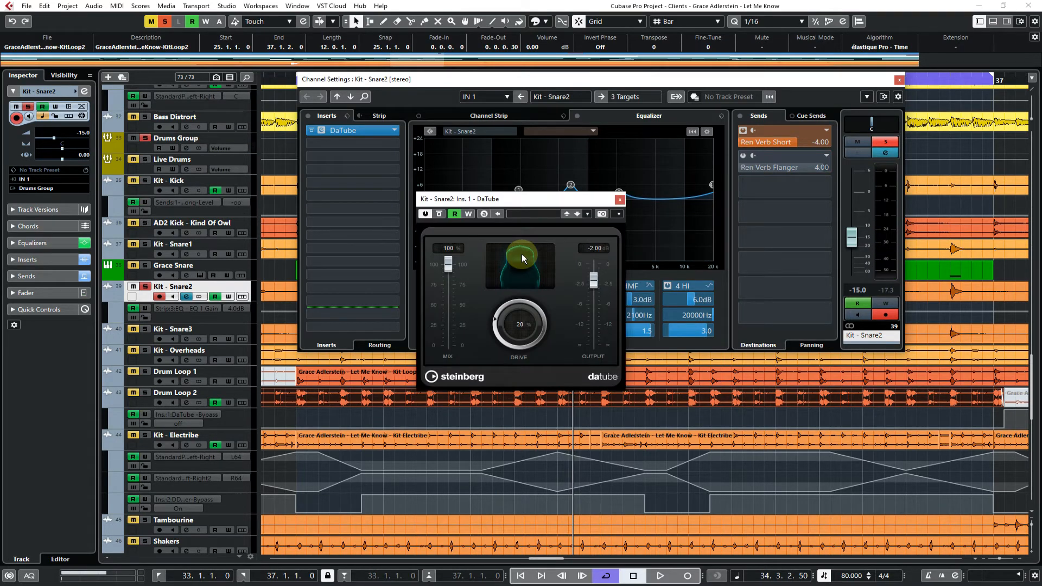
{"action": "left_click", "coordinate": [620, 200]}
{"action": "left_click", "coordinate": [312, 131]}
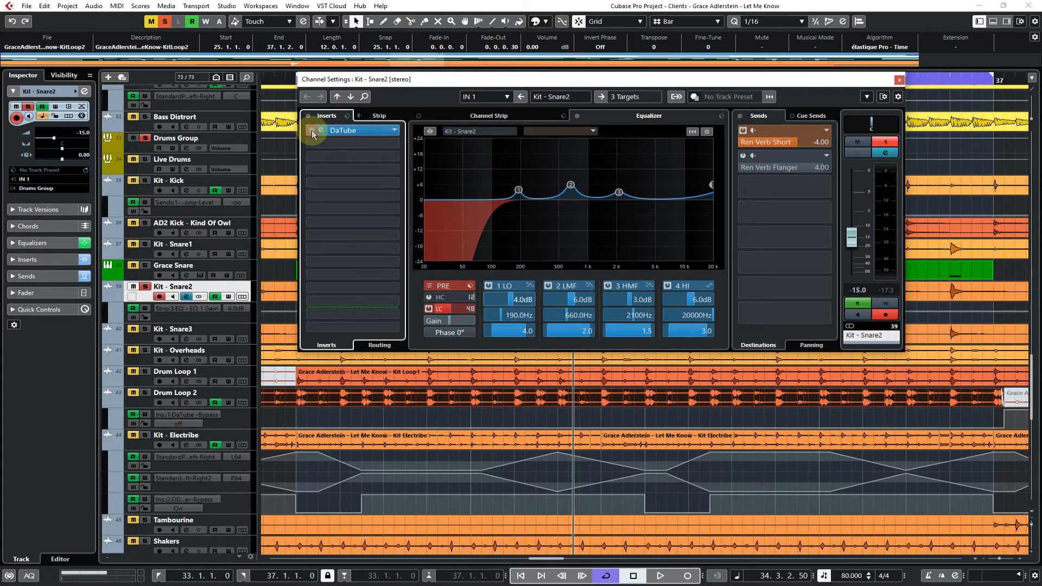
{"action": "key", "text": "space"}
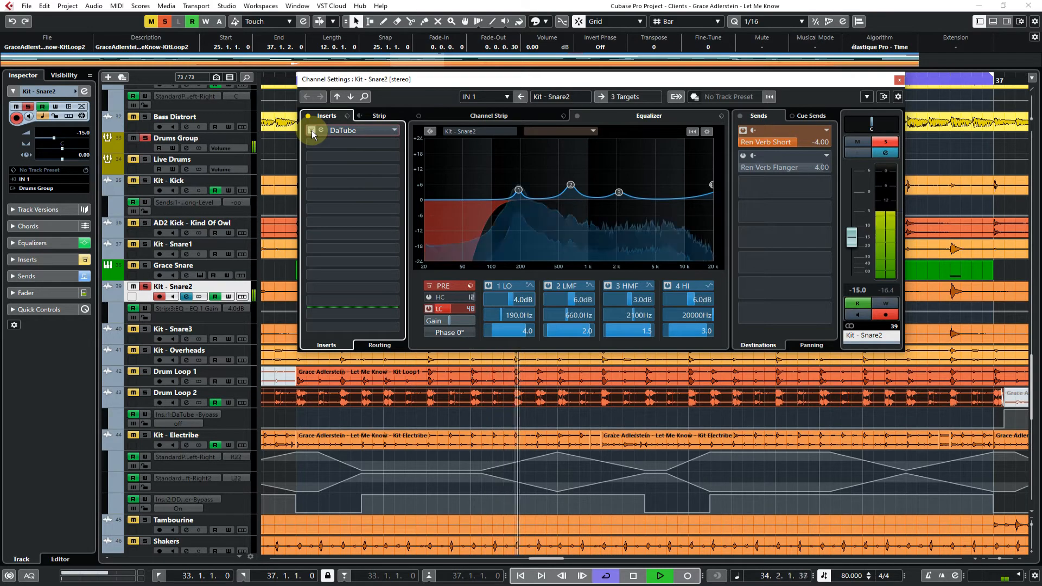
{"action": "key", "text": "space"}
{"action": "left_click", "coordinate": [311, 131]}
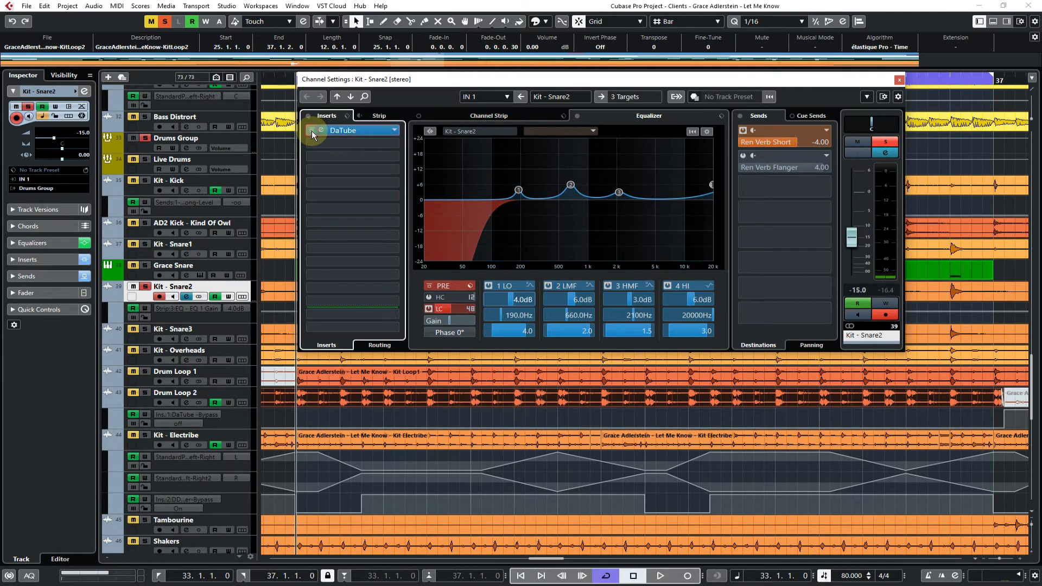
{"action": "key", "text": "space"}
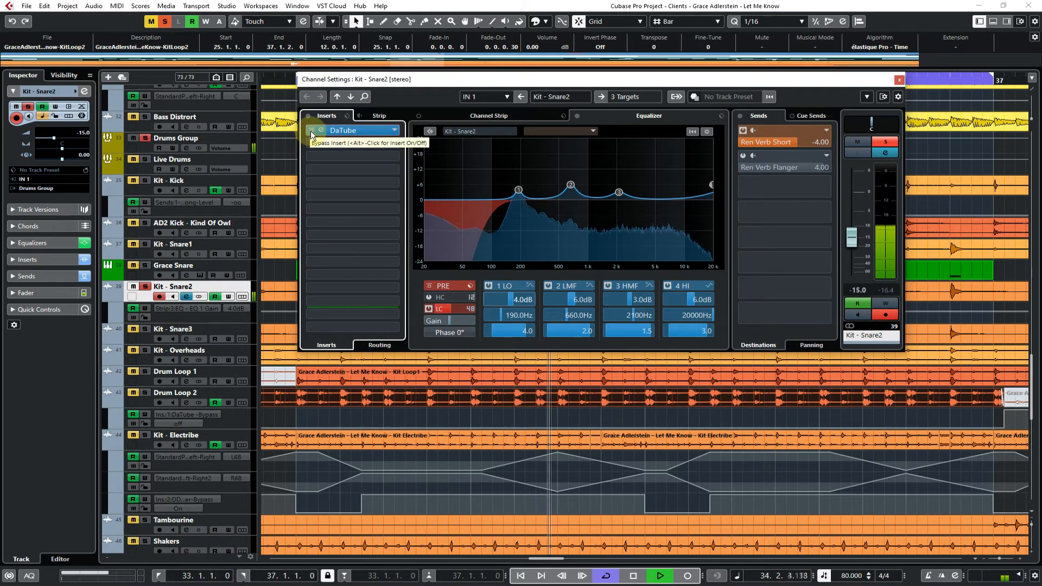
{"action": "key", "text": "space"}
Leave the DaTube insert active on Kit - Snare2, enable its Ren Verb Flanger send and close the channel settings.
{"action": "left_click", "coordinate": [312, 133]}
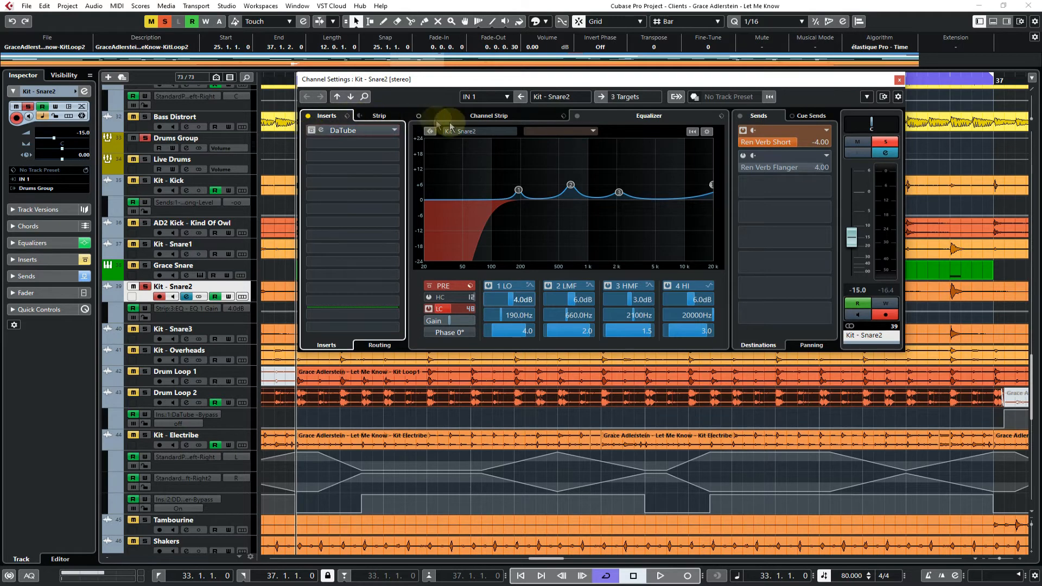
{"action": "left_click", "coordinate": [311, 131]}
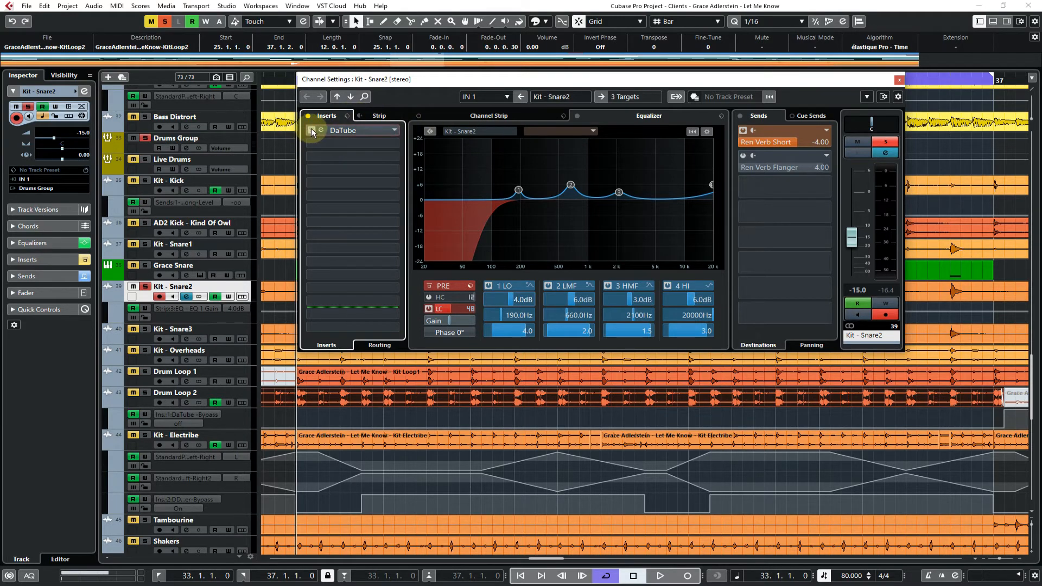
{"action": "left_click", "coordinate": [744, 157]}
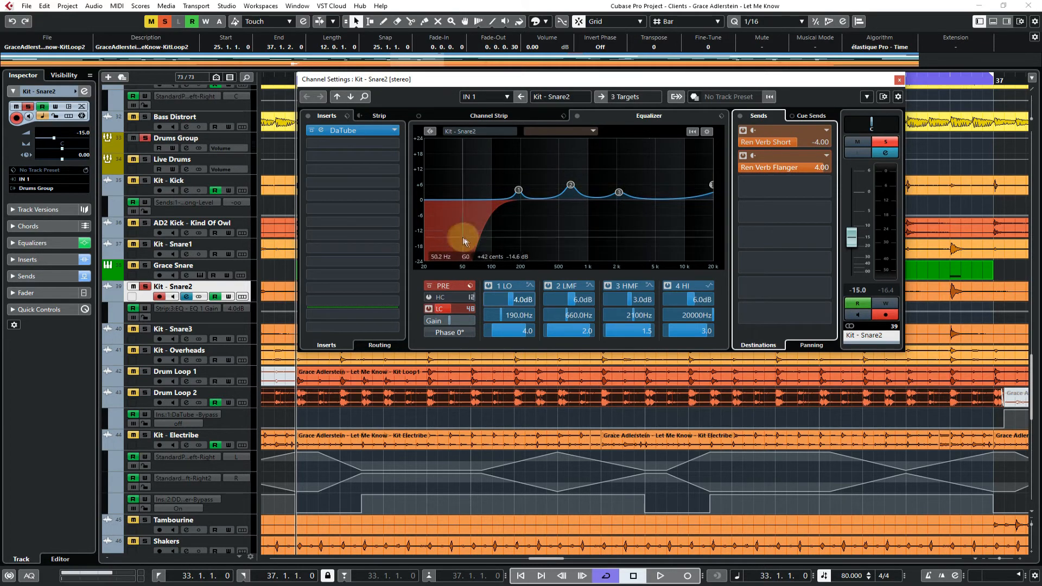
{"action": "left_click", "coordinate": [898, 81]}
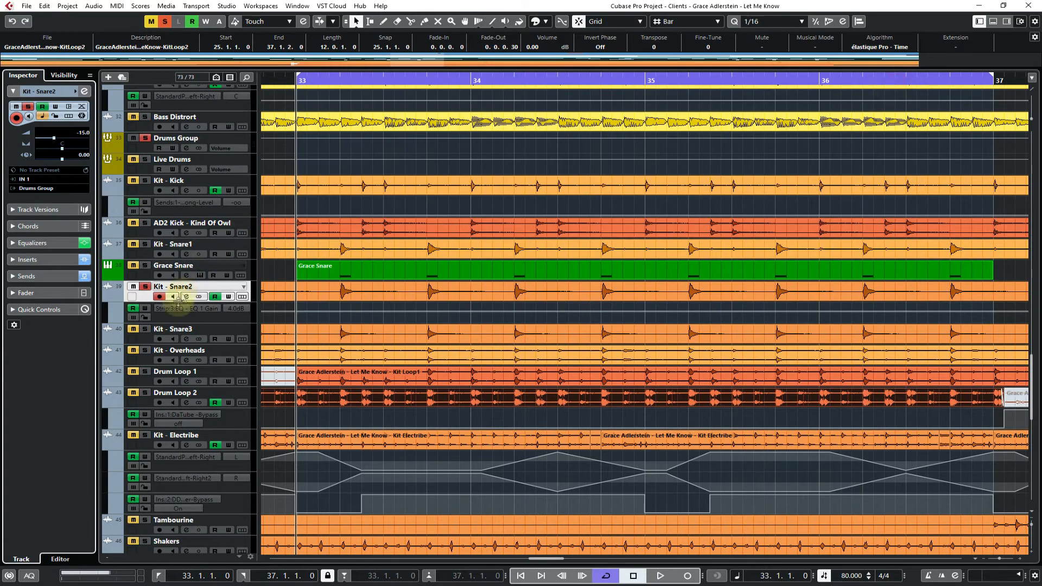
Solo Kit - Snare3, open its channel settings and inspect the equalizer and DaTube insert.
{"action": "left_click", "coordinate": [143, 340]}
{"action": "left_click", "coordinate": [84, 91]}
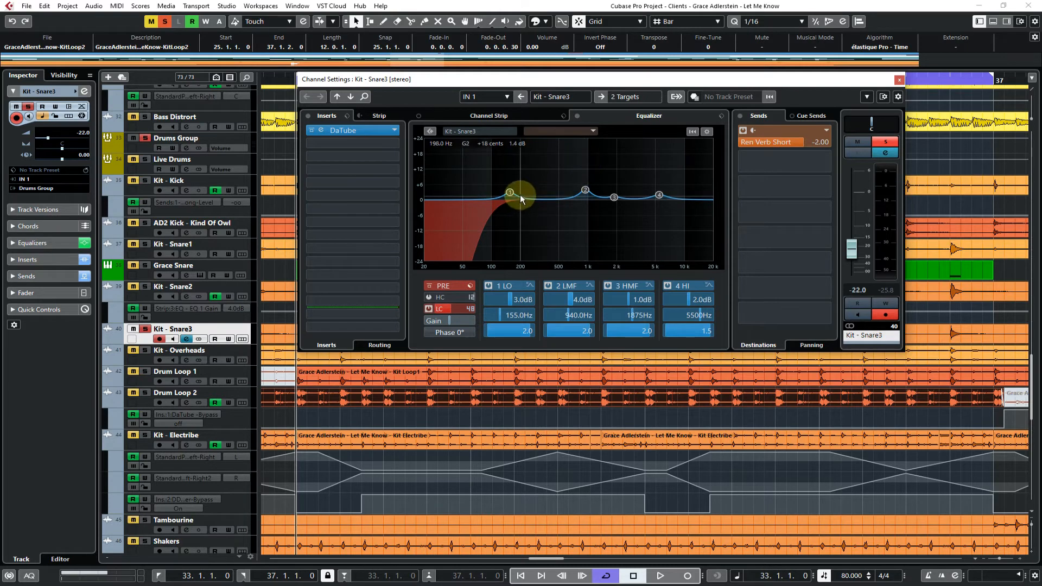
{"action": "left_click", "coordinate": [351, 133]}
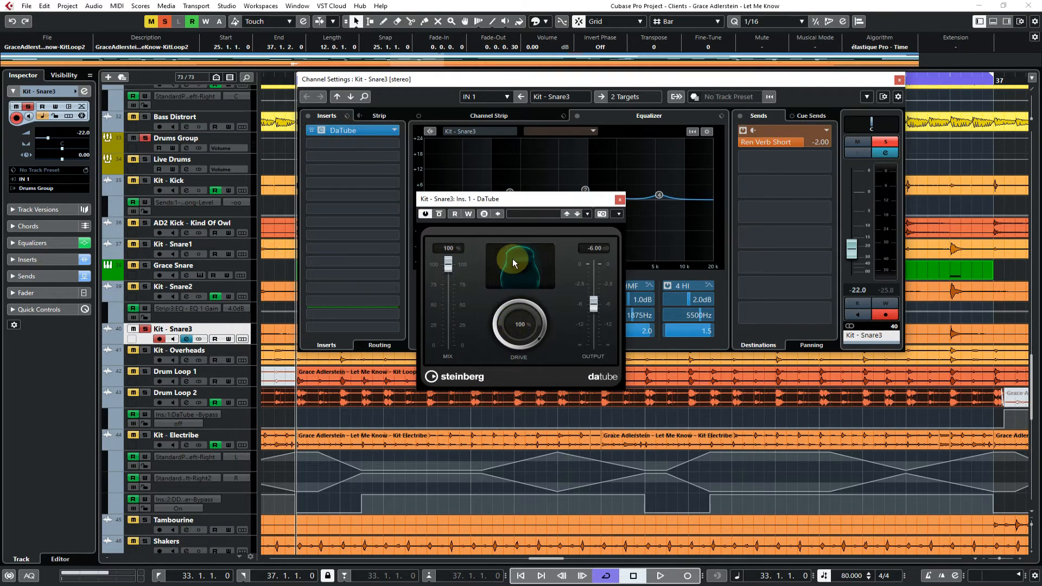
{"action": "left_click", "coordinate": [619, 200]}
Audition the soloed Kit - Snare3 and return to the loop start.
{"action": "key", "text": "space"}
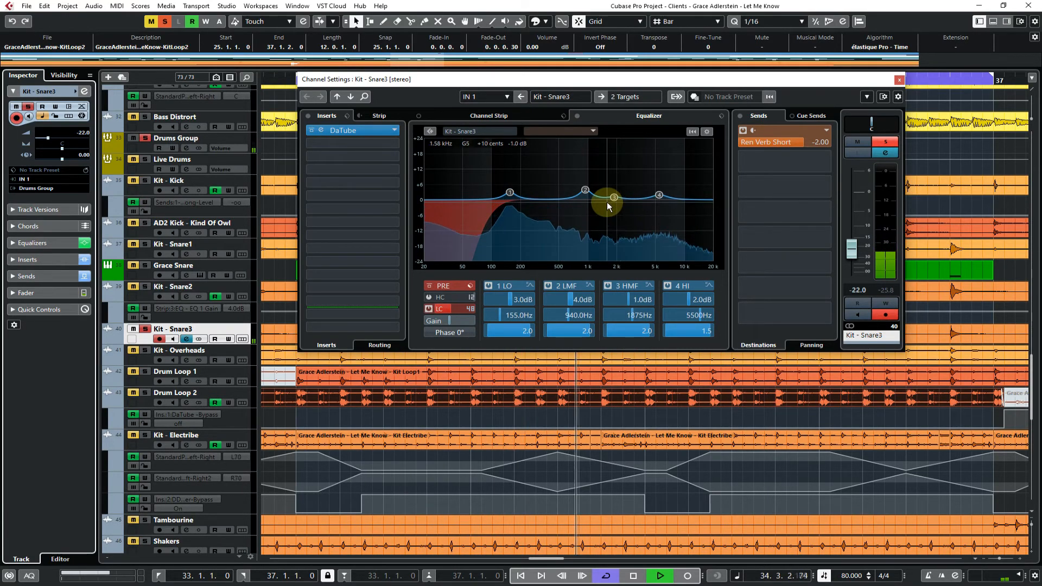
{"action": "key", "text": "space"}
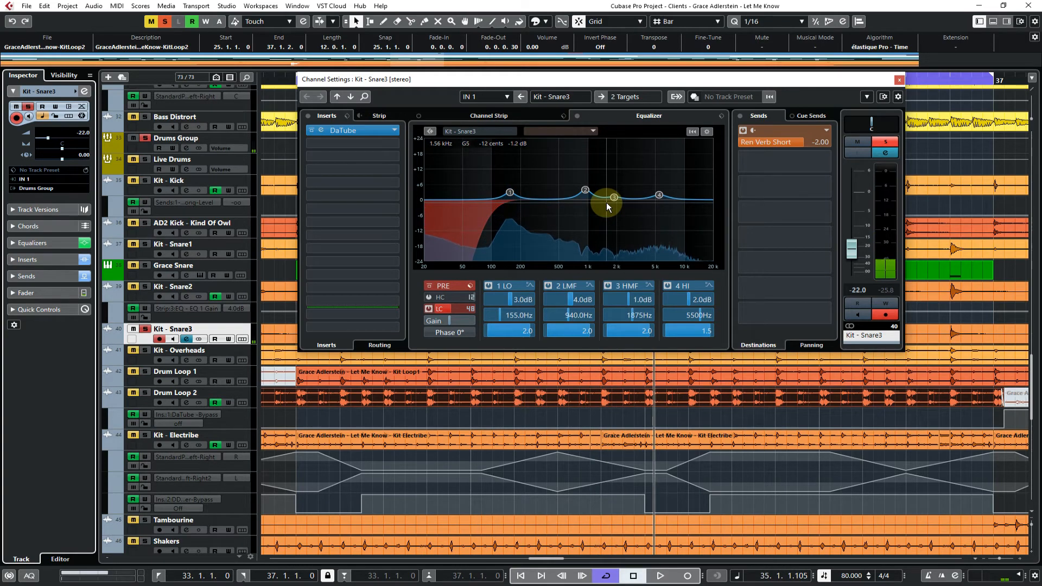
{"action": "key", "text": "KP_0"}
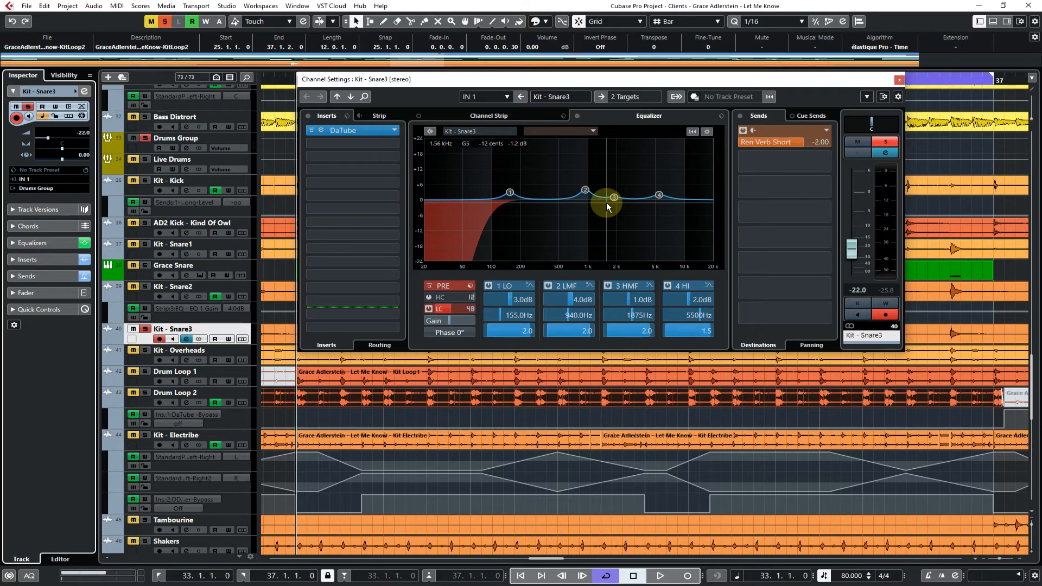
Select the Grace Snare track, open its Grace sampler instrument and solo the track together with Live Drums.
{"action": "left_click", "coordinate": [128, 262]}
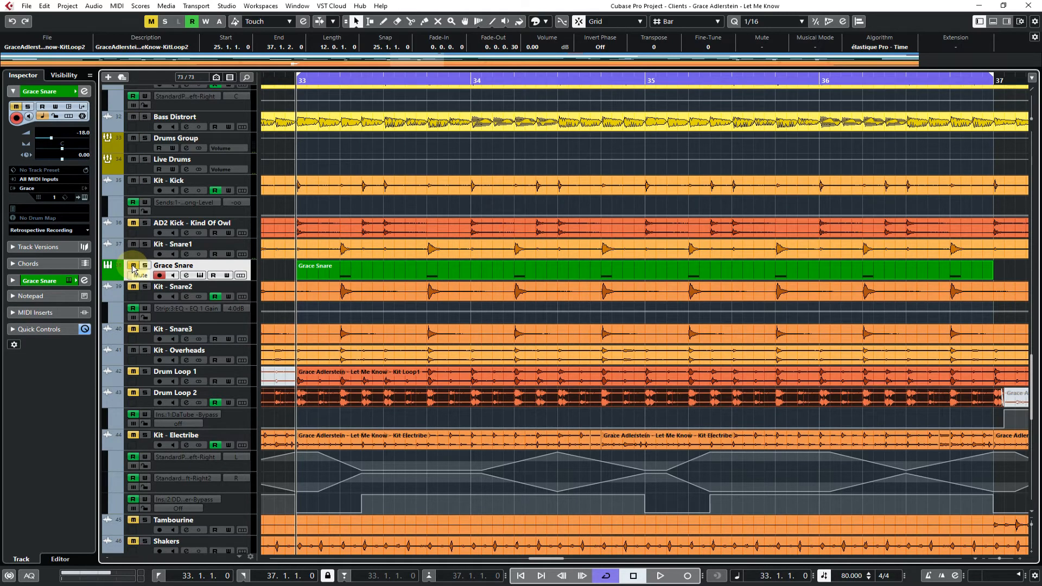
{"action": "left_click", "coordinate": [69, 280]}
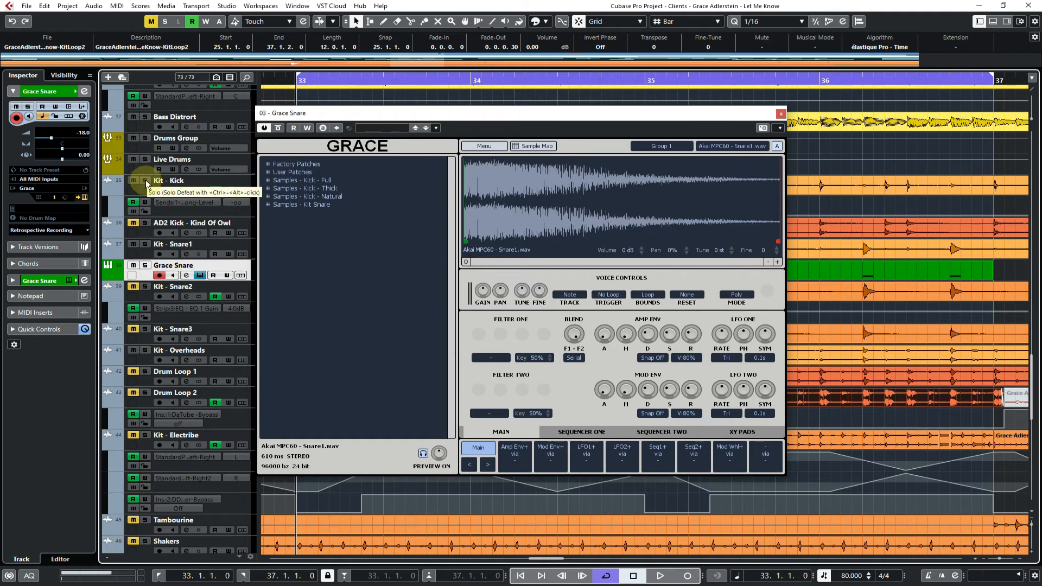
{"action": "left_click", "coordinate": [145, 159]}
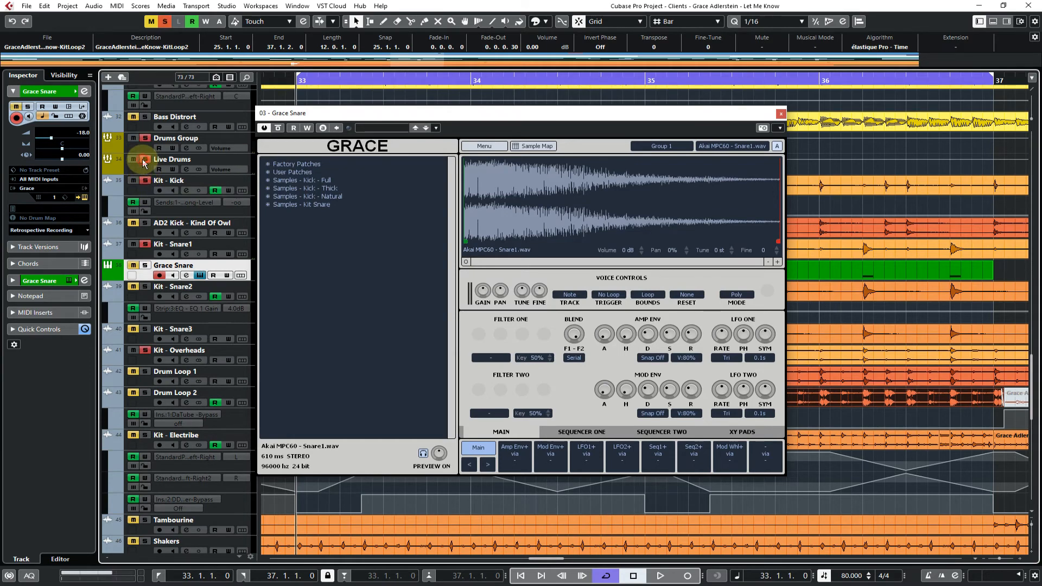
{"action": "left_click", "coordinate": [145, 265]}
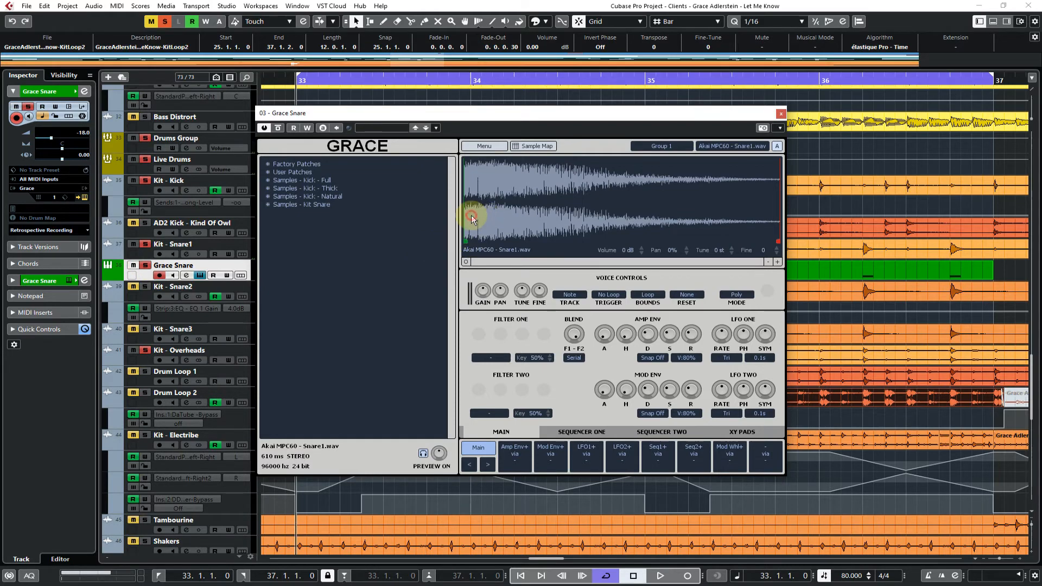
Expand the Samples - Kit Snare folder in the Grace browser and preview its Akai MPC60 snare samples.
{"action": "left_click", "coordinate": [268, 205]}
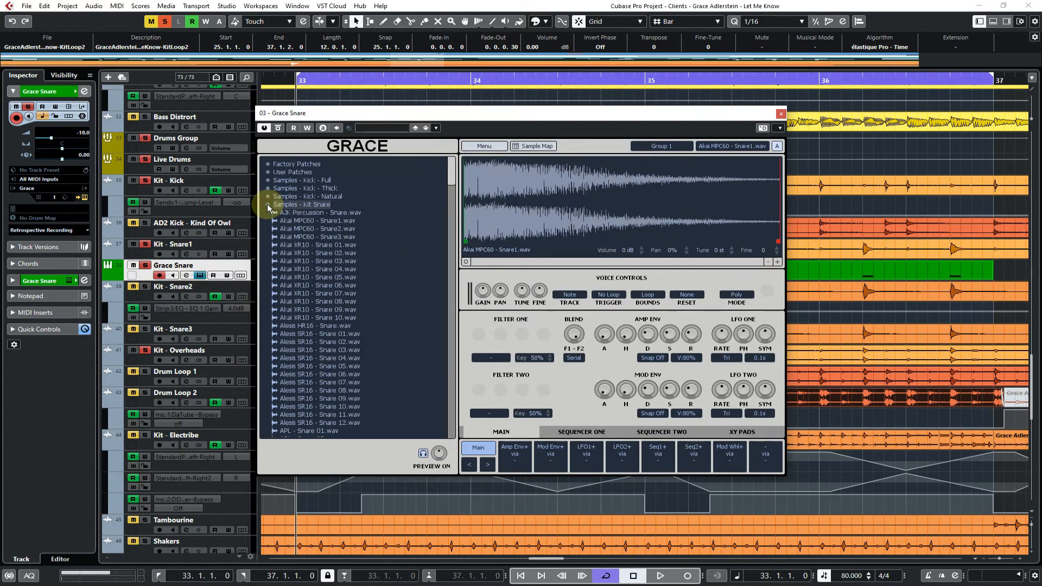
{"action": "left_click", "coordinate": [297, 230]}
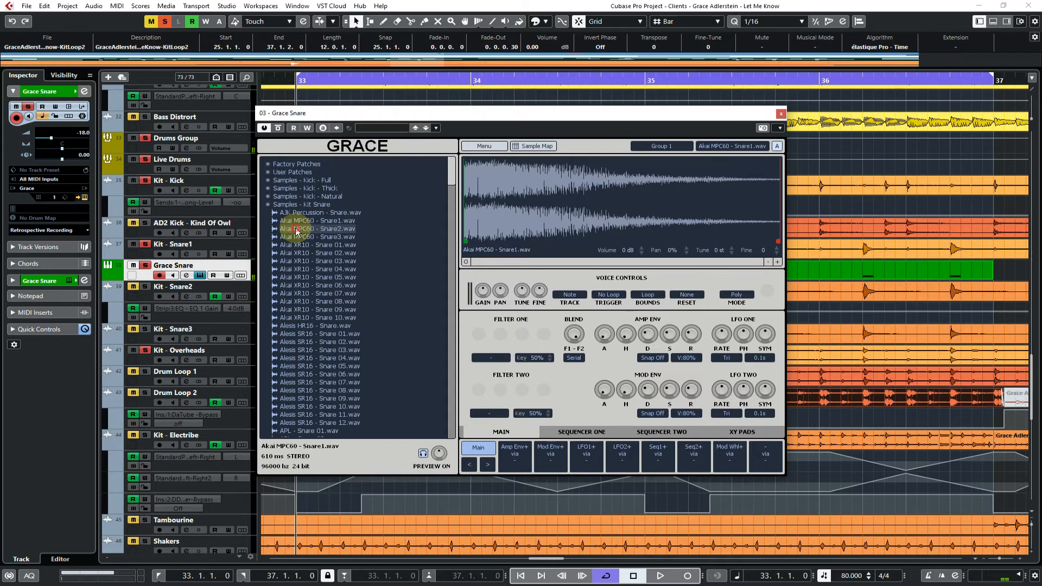
{"action": "left_click", "coordinate": [296, 238]}
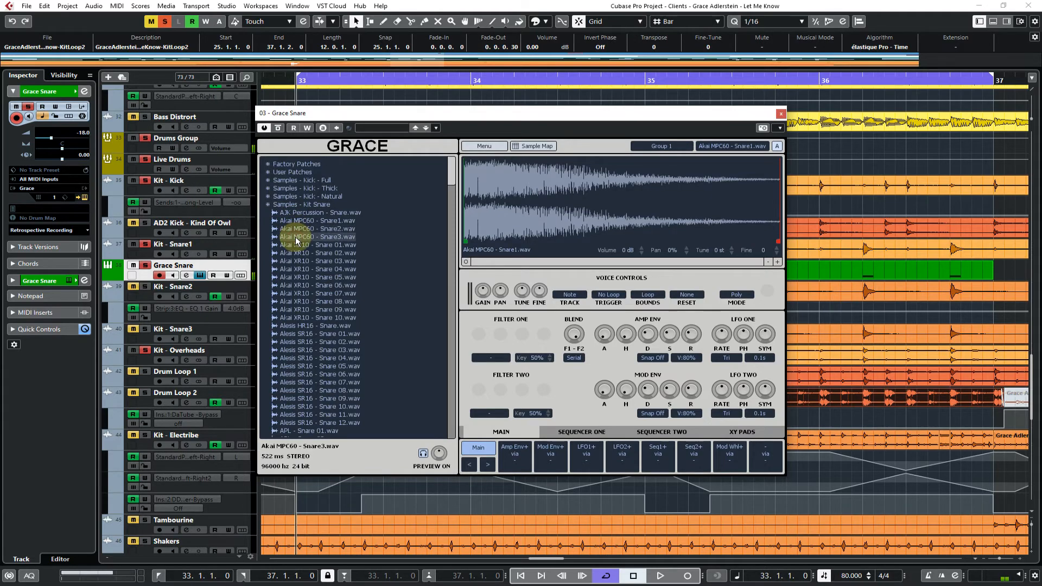
During playback, try Akai XR10 Snare 01, 02 and 03 and Alesis SR16 Snare 01 in Grace, then reload Akai MPC60 Snare1.
{"action": "left_click_drag", "start_coordinate": [354, 116], "coordinate": [669, 134]}
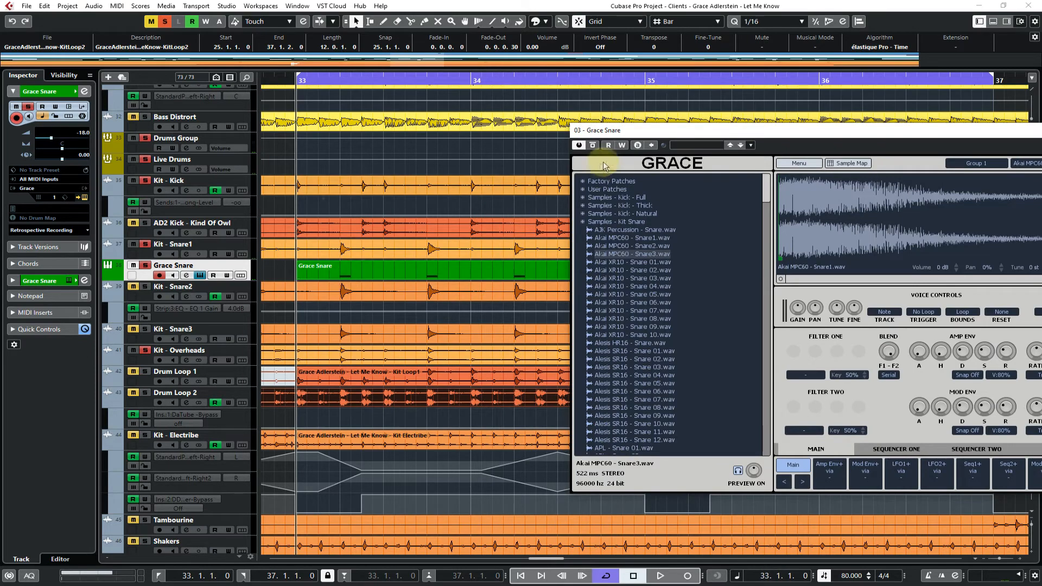
{"action": "left_click_drag", "start_coordinate": [624, 130], "coordinate": [458, 130]}
{"action": "key", "text": "space"}
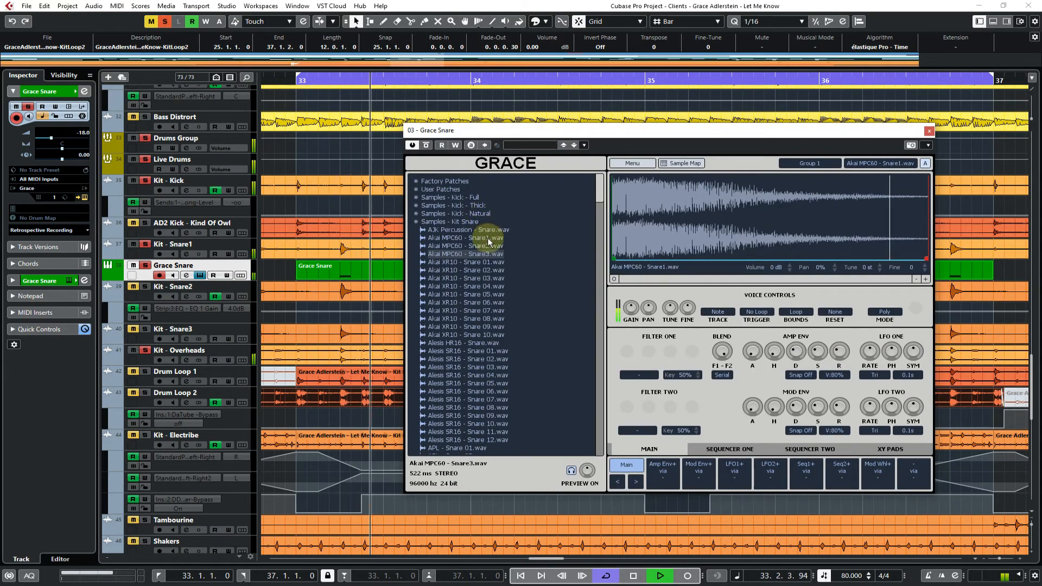
{"action": "left_click_drag", "start_coordinate": [485, 265], "coordinate": [675, 226]}
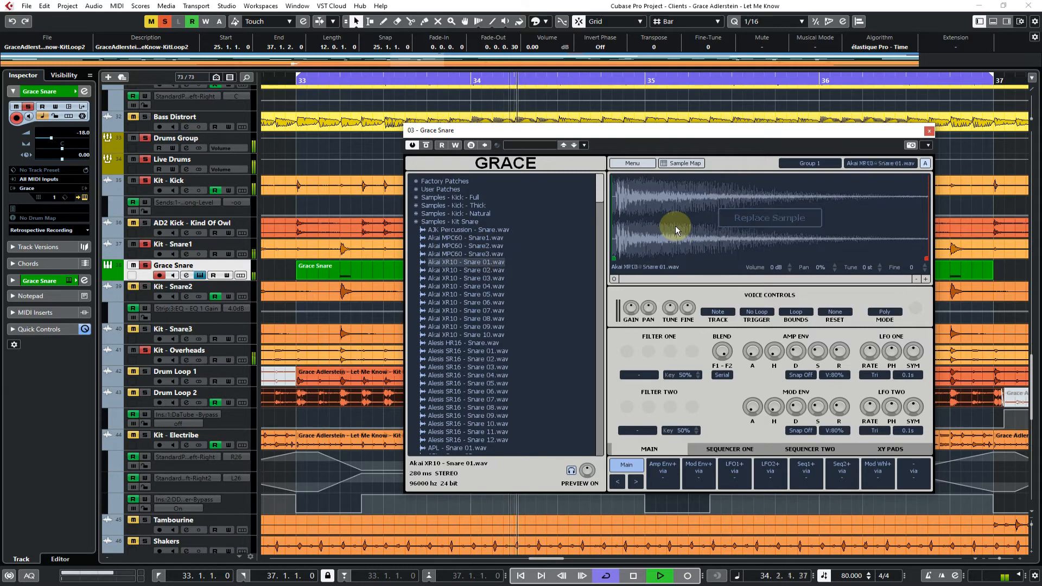
{"action": "double_click", "coordinate": [491, 271]}
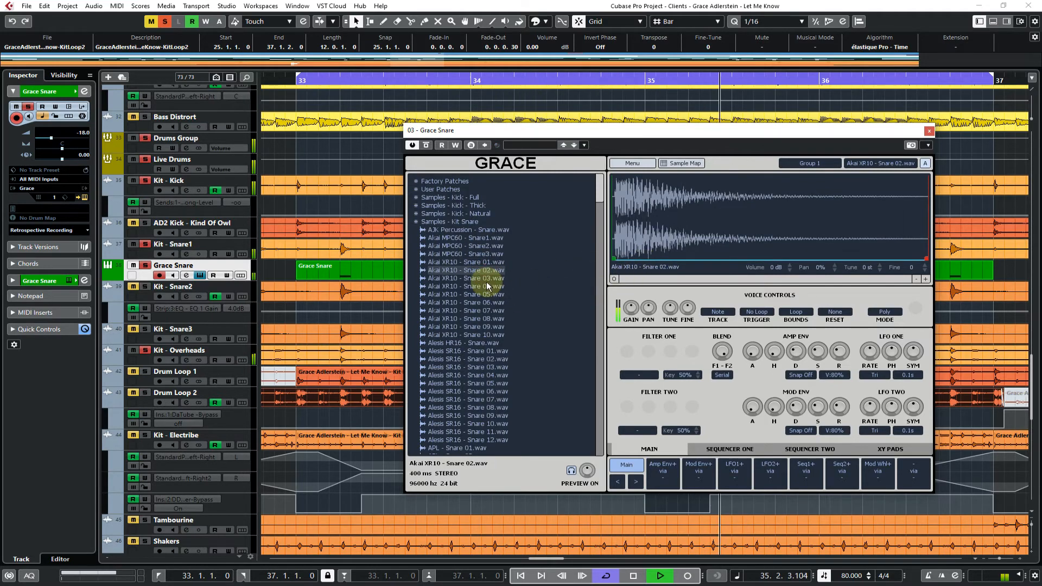
{"action": "left_click_drag", "start_coordinate": [483, 278], "coordinate": [702, 225]}
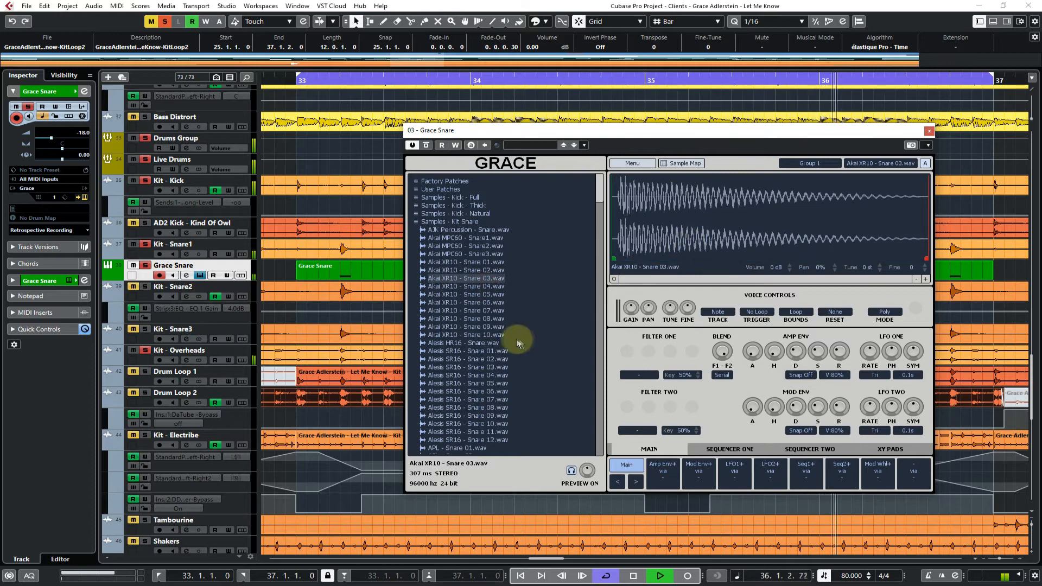
{"action": "left_click_drag", "start_coordinate": [490, 350], "coordinate": [667, 239]}
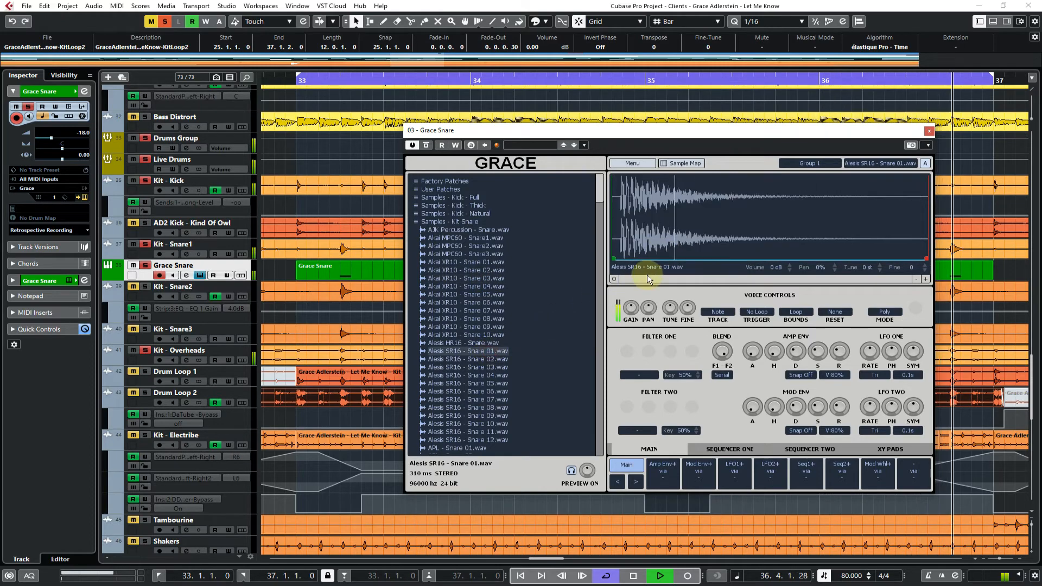
{"action": "left_click_drag", "start_coordinate": [482, 238], "coordinate": [669, 217]}
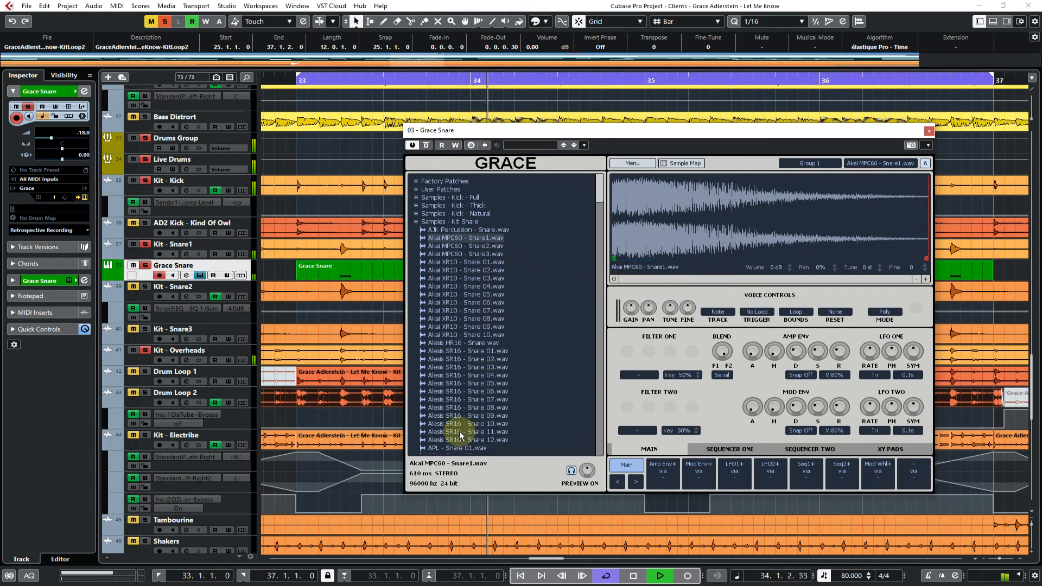
Try the APL Snare 09, Boss DR110 and Boss DR220 samples in Grace during playback, then stop and close the sampler.
{"action": "scroll", "coordinate": [477, 407], "scroll_direction": "down", "scroll_amount": 4}
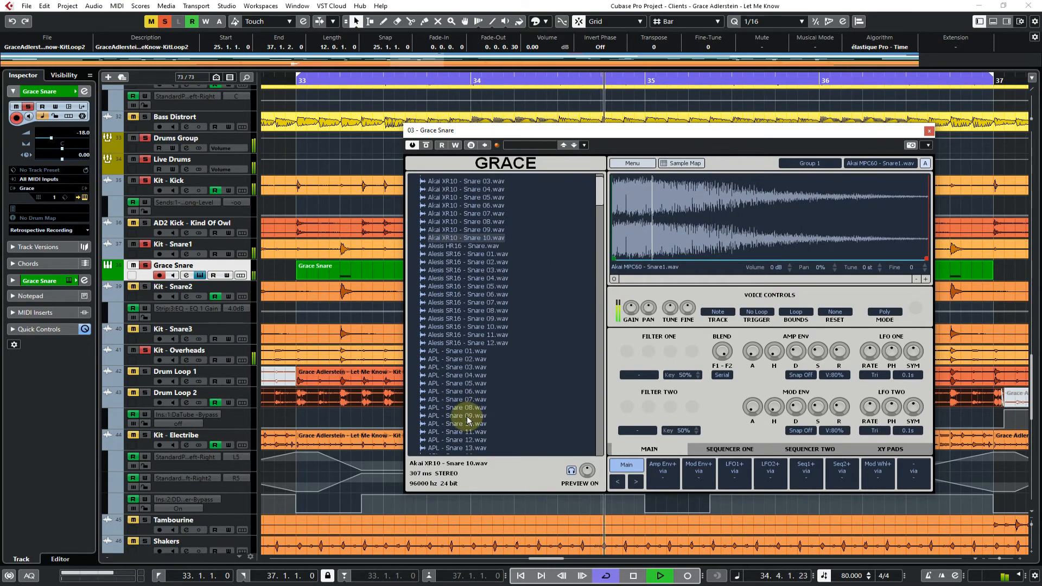
{"action": "left_click_drag", "start_coordinate": [470, 415], "coordinate": [706, 228]}
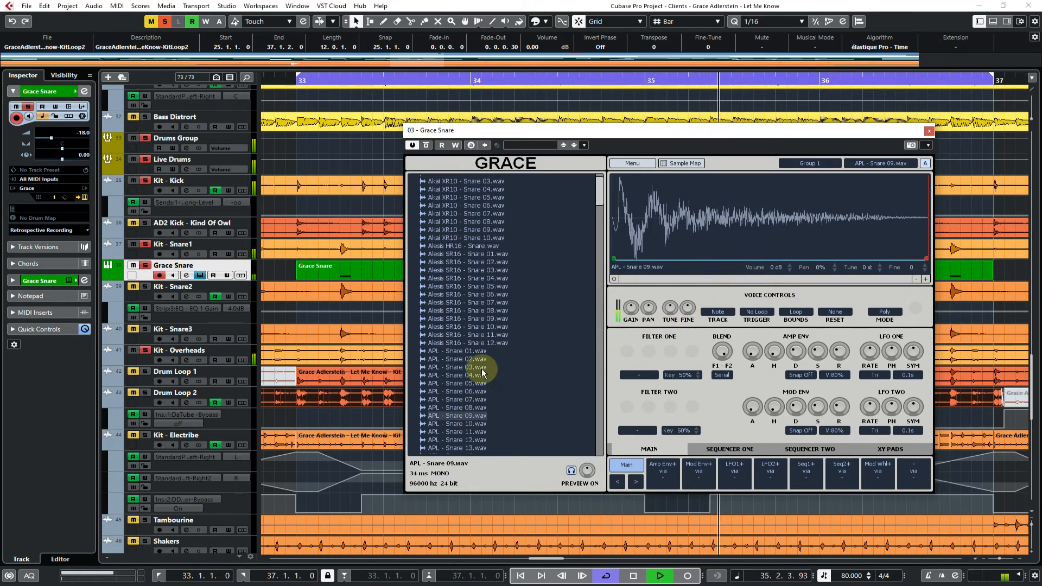
{"action": "scroll", "coordinate": [481, 372], "scroll_direction": "down", "scroll_amount": 3}
{"action": "left_click_drag", "start_coordinate": [464, 433], "coordinate": [721, 192]}
{"action": "left_click_drag", "start_coordinate": [480, 441], "coordinate": [735, 220]}
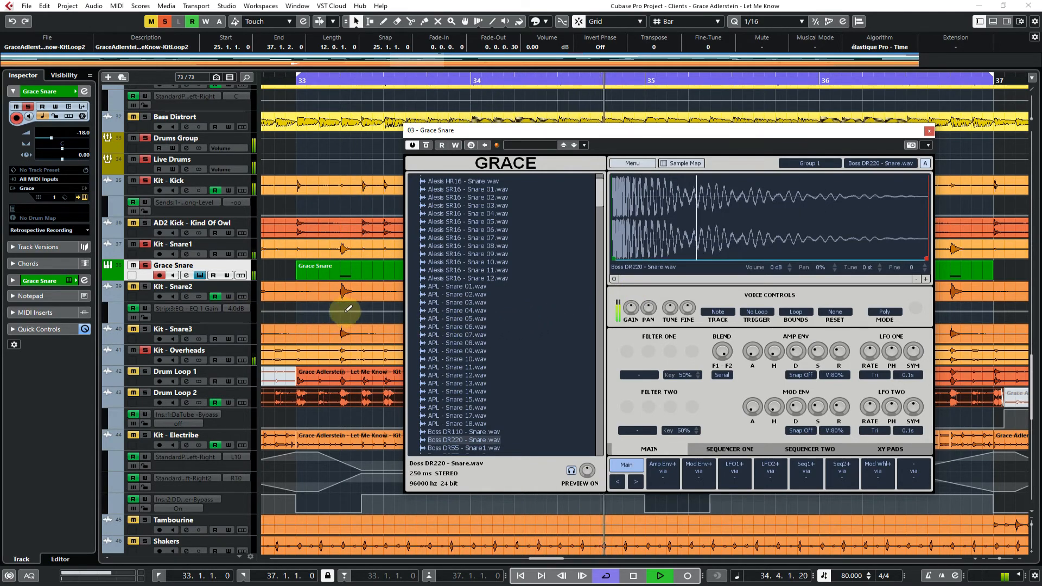
{"action": "key", "text": "space"}
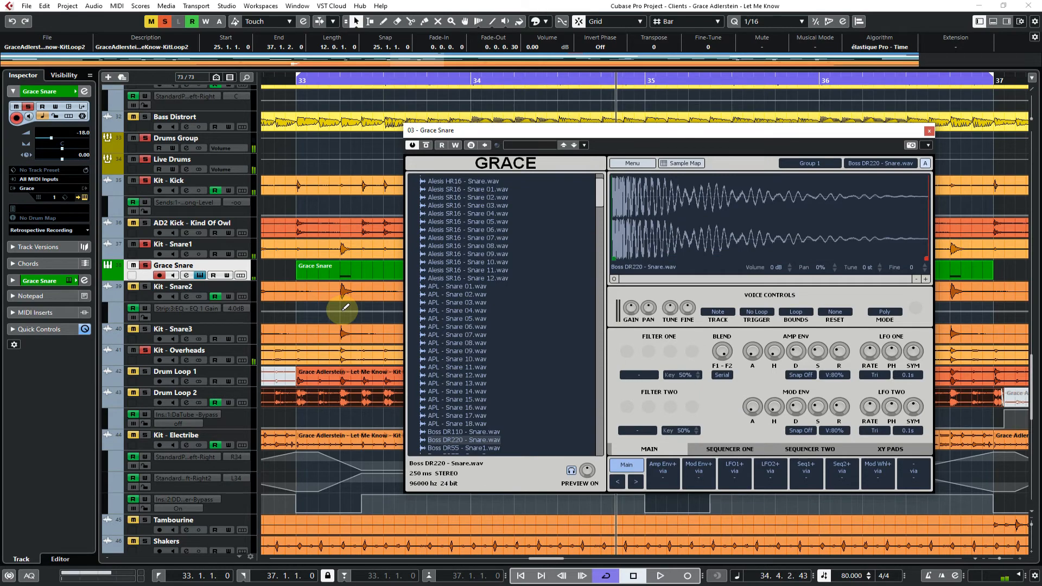
{"action": "left_click", "coordinate": [322, 293]}
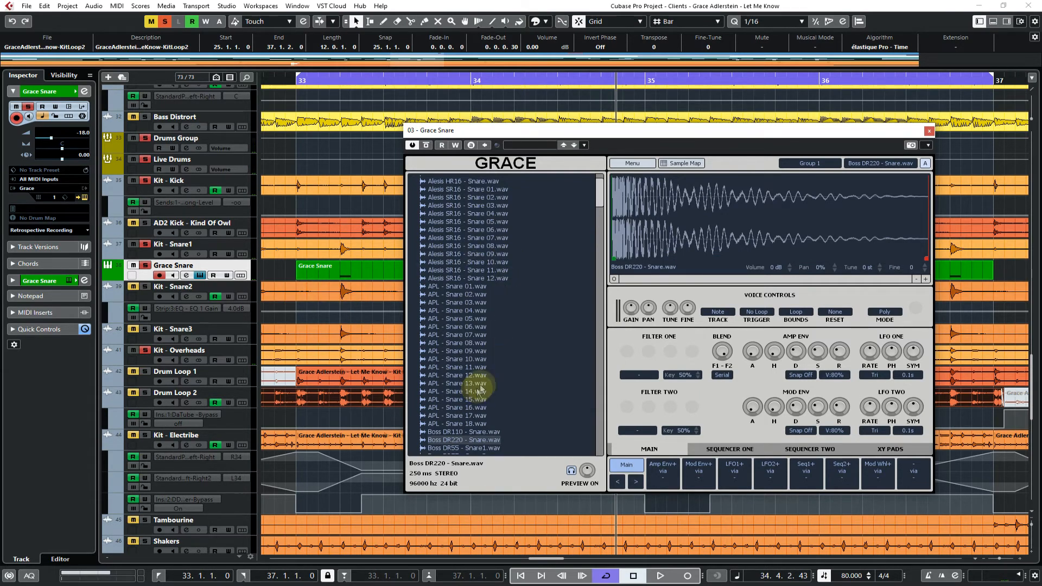
{"action": "left_click", "coordinate": [929, 131]}
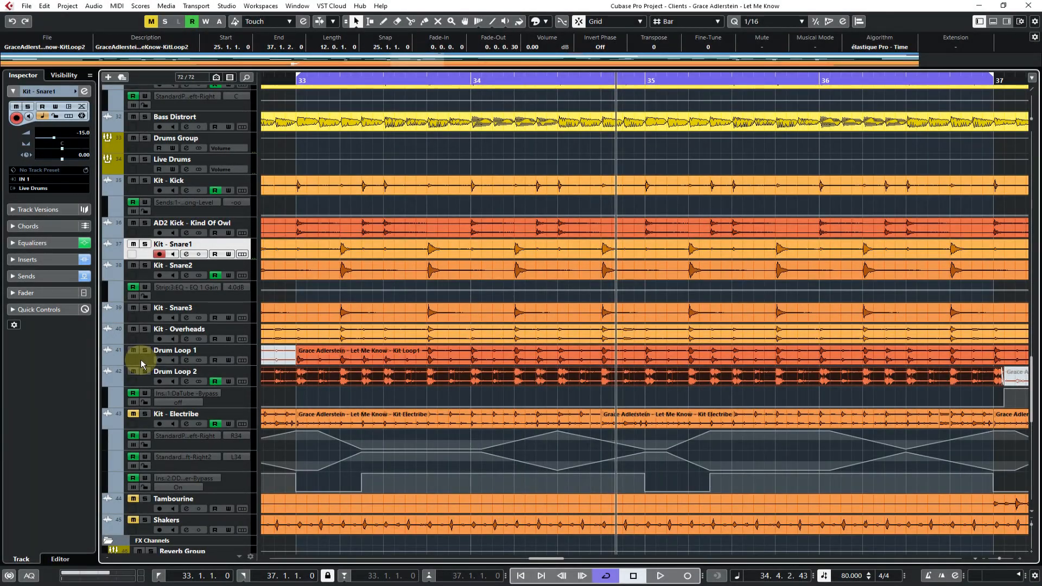
Solo Drum Loop 1, play it from bar 33 and switch off its Ren Verb Filter send in the channel settings.
{"action": "left_click", "coordinate": [143, 363]}
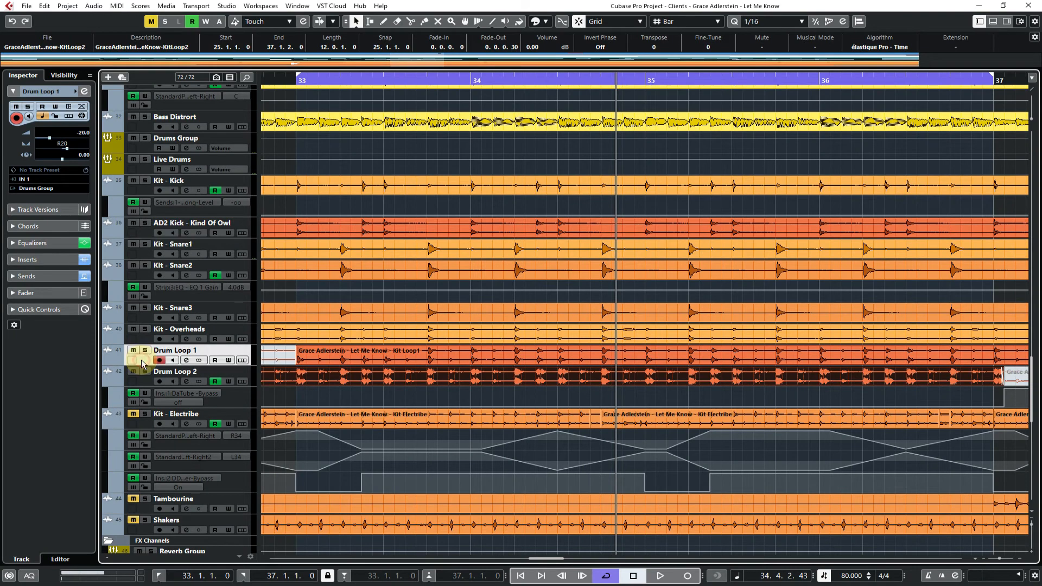
{"action": "left_click", "coordinate": [144, 351]}
{"action": "left_click", "coordinate": [296, 80]}
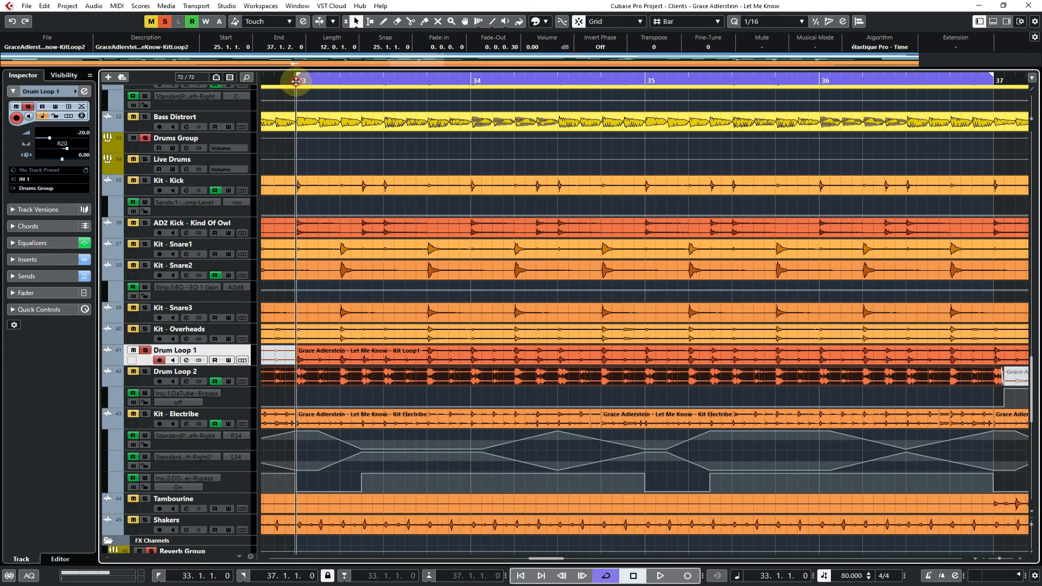
{"action": "key", "text": "space"}
{"action": "key", "text": "e"}
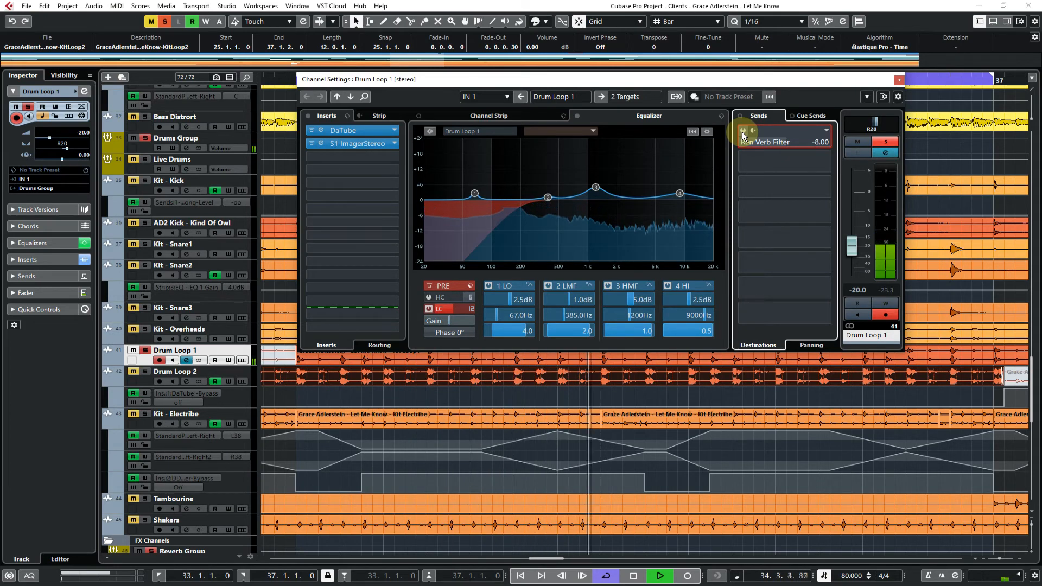
{"action": "key", "text": "space"}
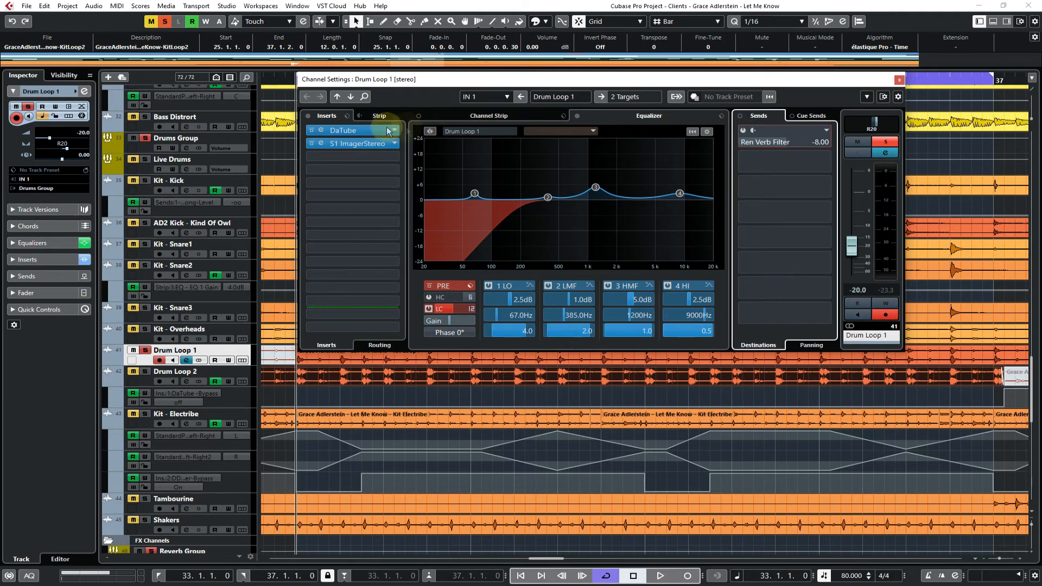
Inspect the DaTube and S1 Imager insert settings on Drum Loop 1, closing each plug-in window after viewing.
{"action": "left_click", "coordinate": [370, 131]}
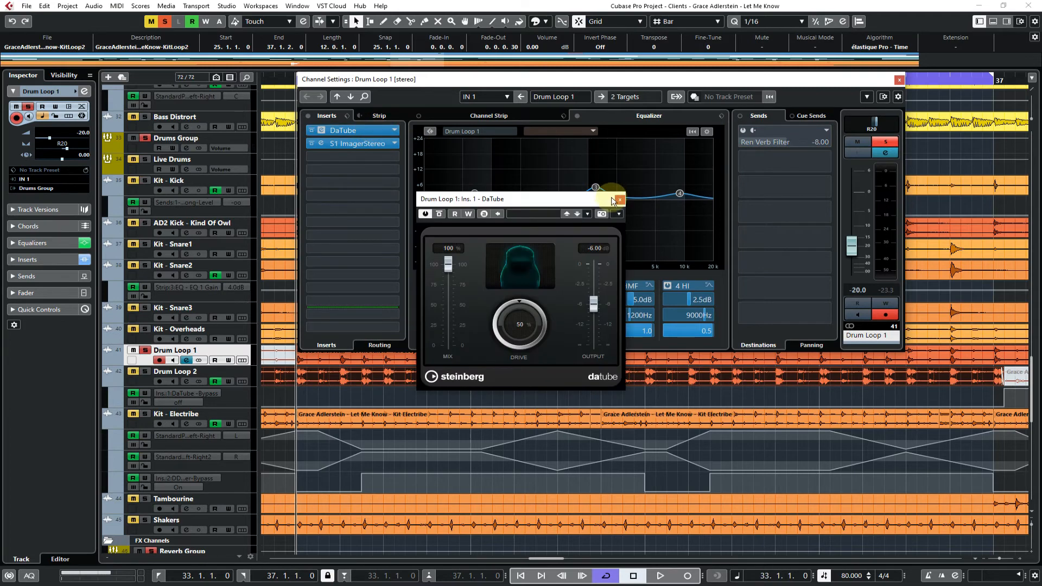
{"action": "left_click", "coordinate": [620, 201]}
{"action": "left_click", "coordinate": [366, 145]}
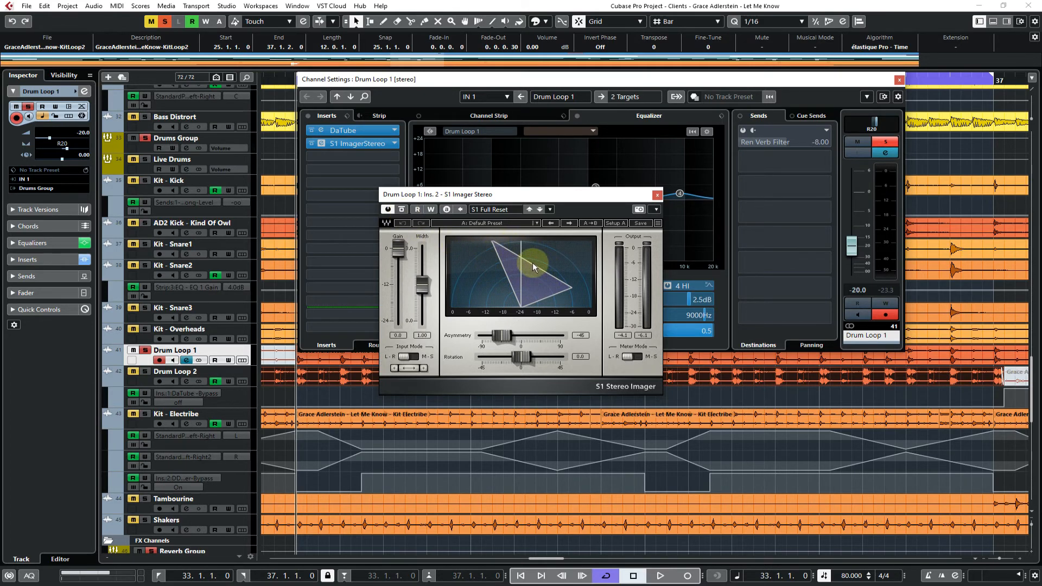
{"action": "key", "text": "ctrl+w"}
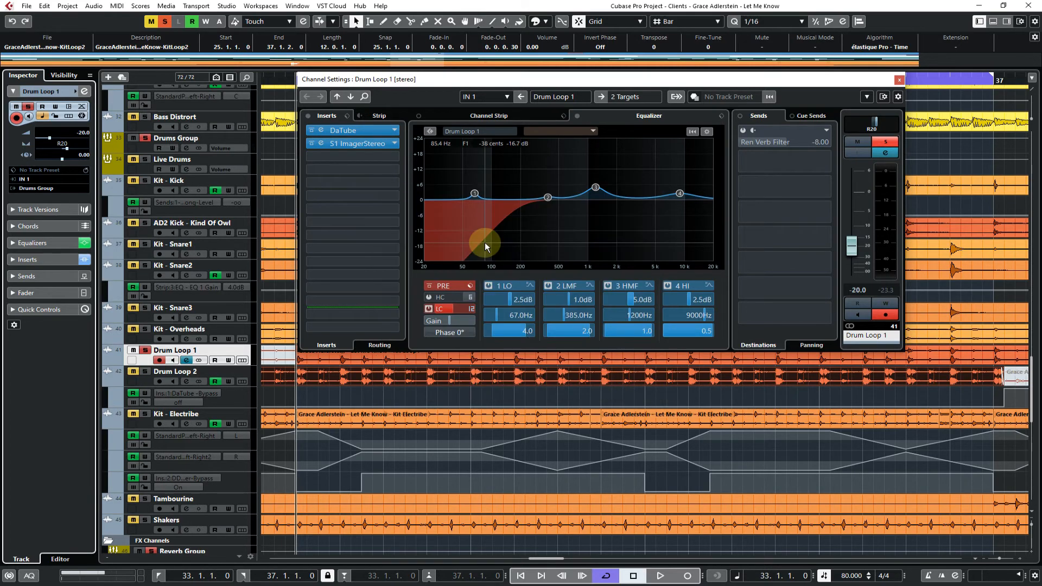
Bypass the equalizer, low cut and inserts on Drum Loop 1 and audition the raw loop.
{"action": "left_click", "coordinate": [577, 116]}
{"action": "left_click", "coordinate": [428, 309]}
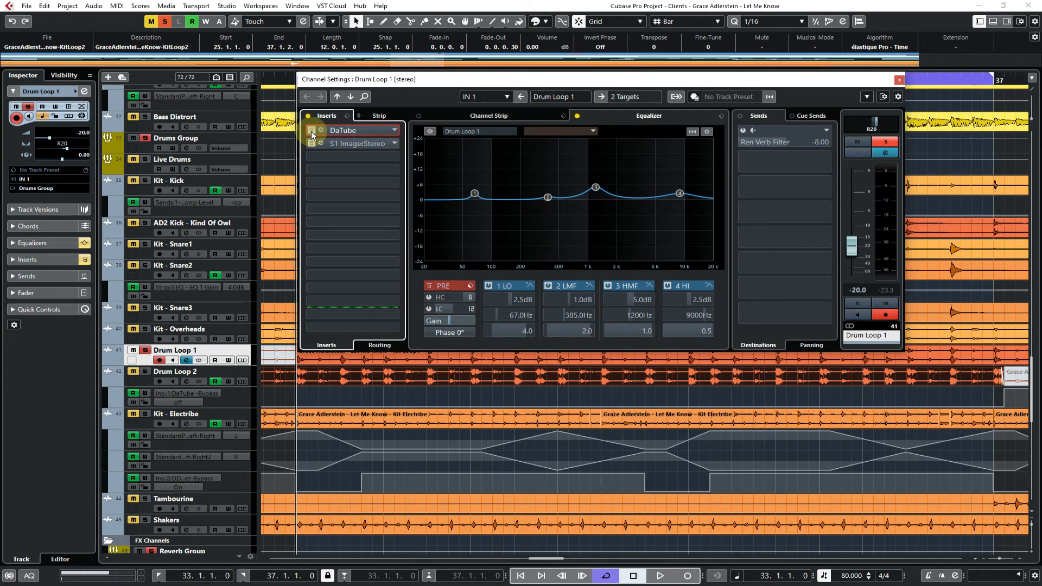
{"action": "key", "text": "space"}
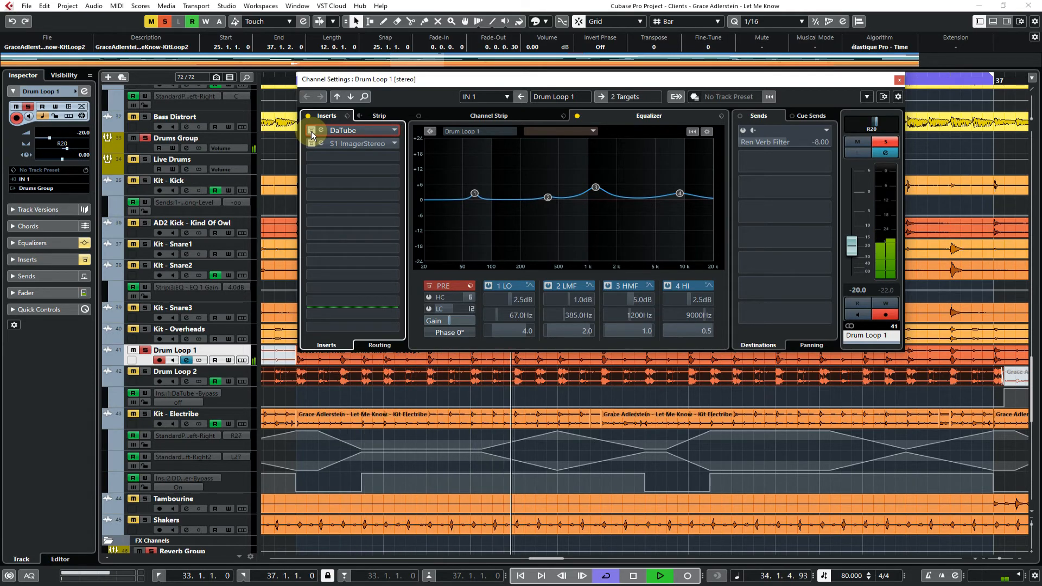
Reactivate Drum Loop 1's low cut and equalizer, followed by its DaTube and S1 Imager inserts, while comparing the sound during playback.
{"action": "left_click", "coordinate": [428, 307]}
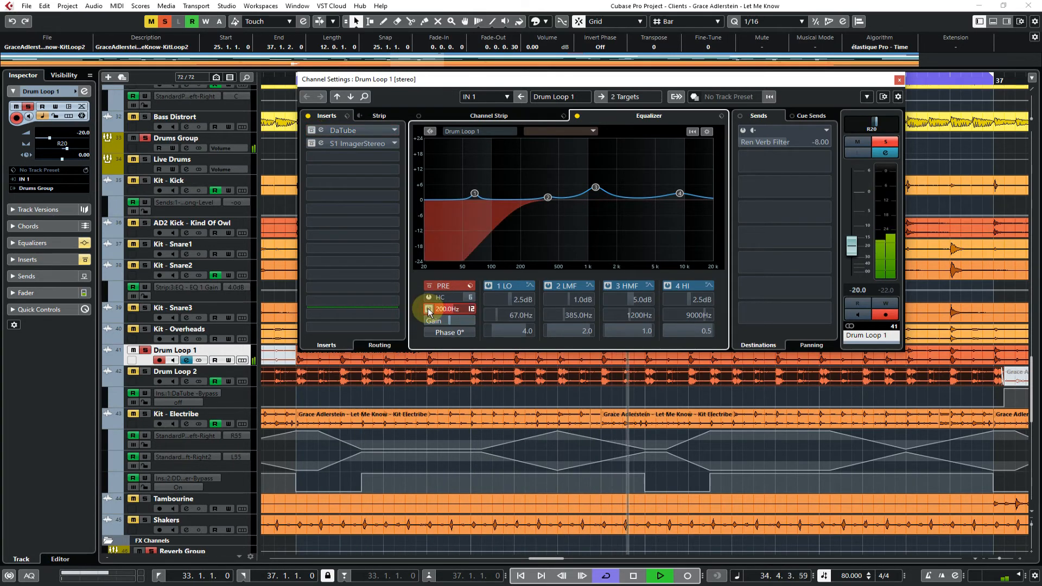
{"action": "left_click", "coordinate": [577, 116]}
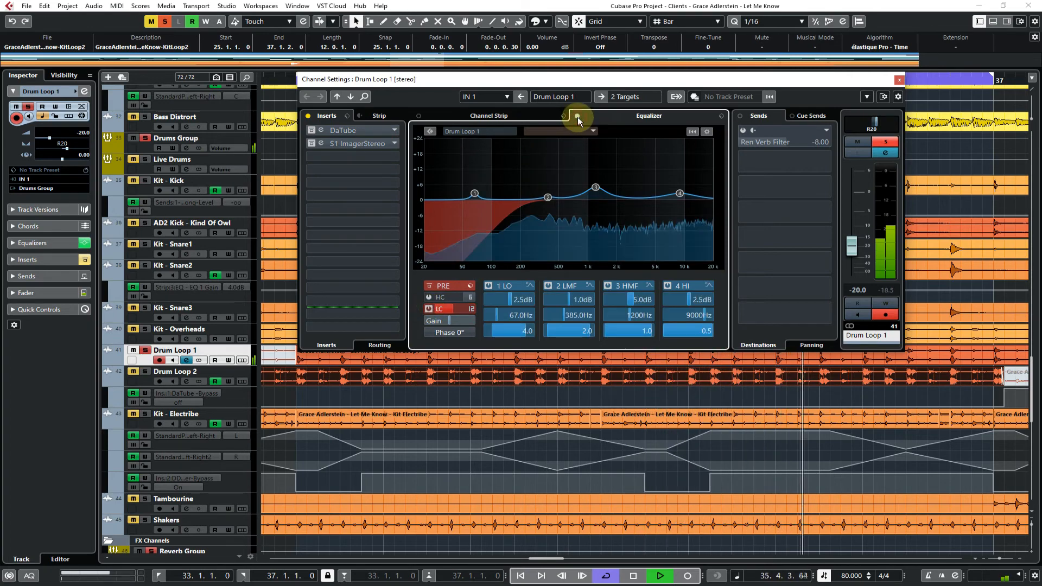
{"action": "left_click", "coordinate": [312, 143]}
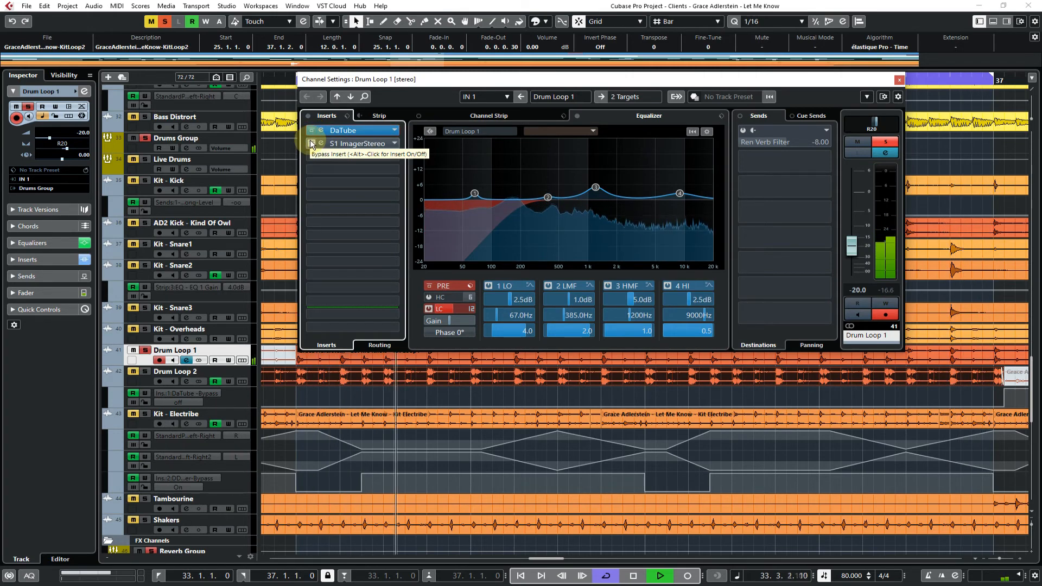
{"action": "left_click", "coordinate": [311, 143]}
{"action": "left_click", "coordinate": [312, 144]}
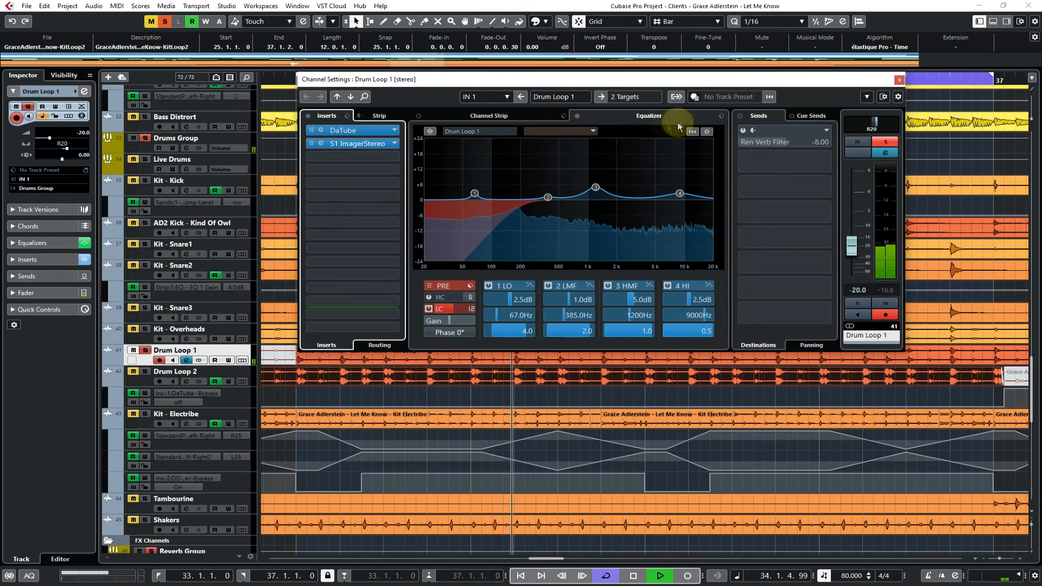
Enable the Ren Verb Filter send on Drum Loop 1, audition it, then stop playback and close the channel settings.
{"action": "left_click", "coordinate": [742, 131]}
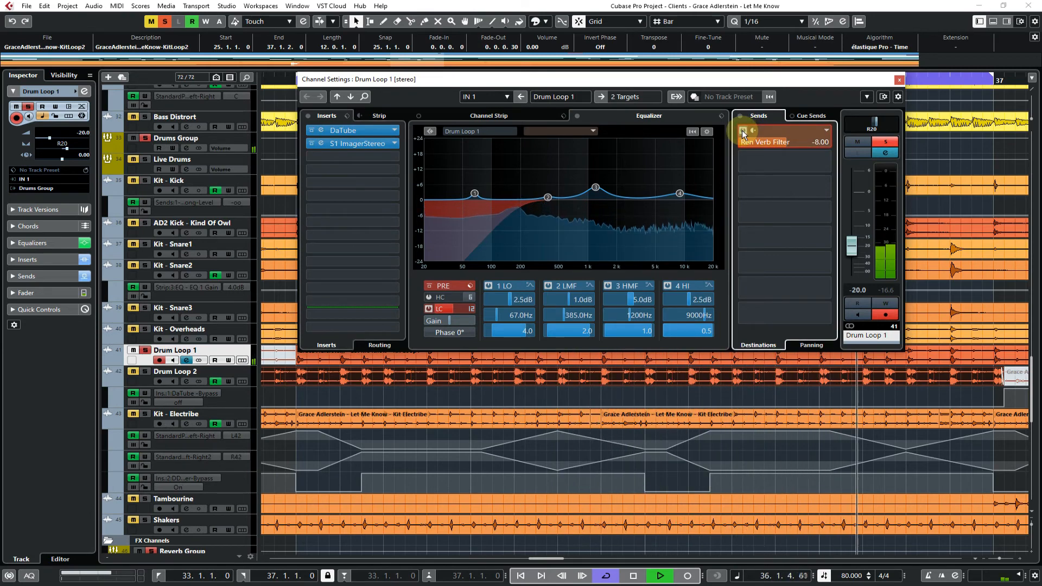
{"action": "key", "text": "space"}
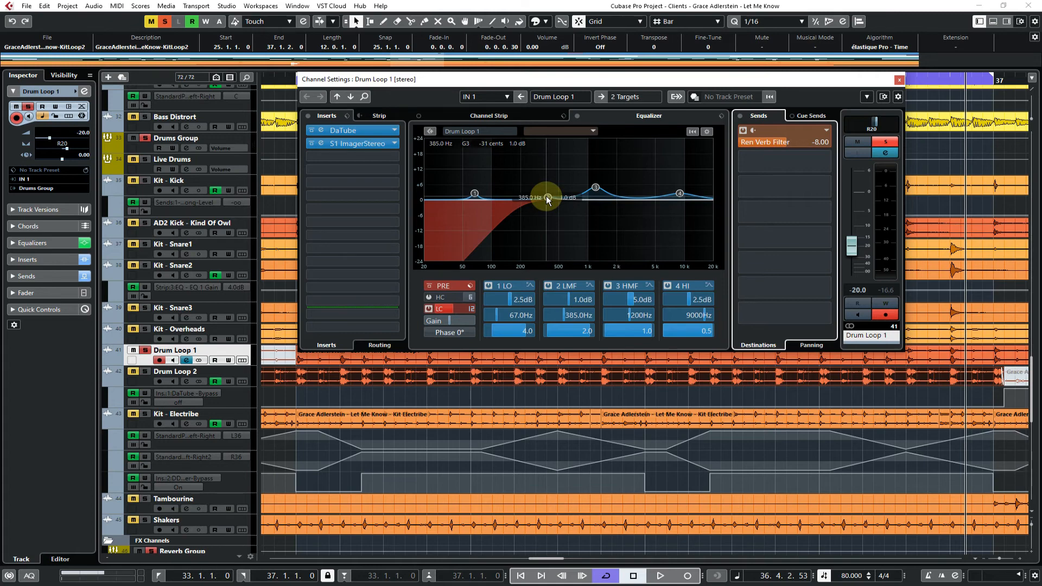
{"action": "left_click", "coordinate": [899, 80]}
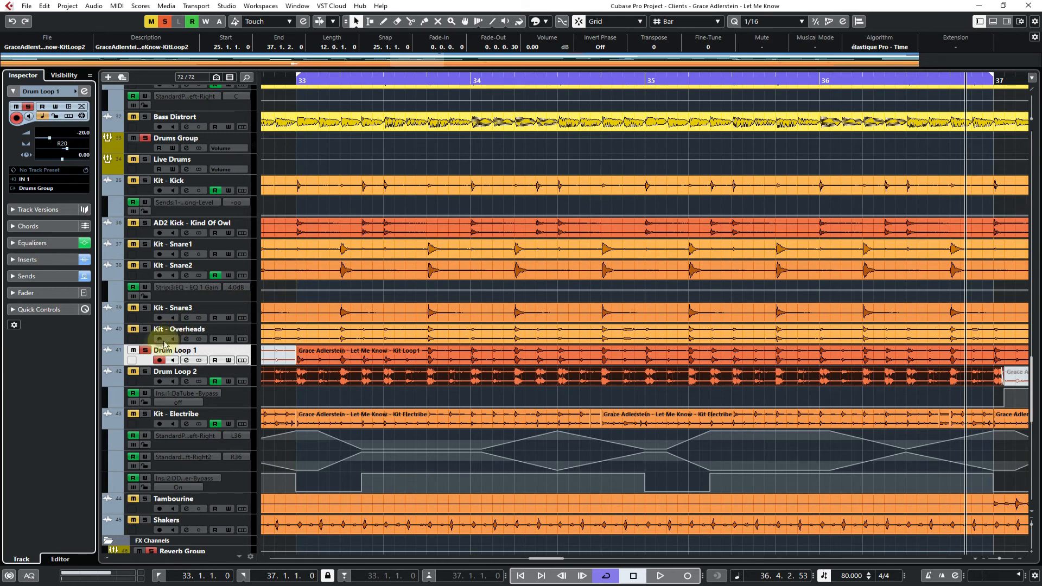
Switch the solo from Drum Loop 1 to Drum Loop 2, select that track and return to bar 33.
{"action": "left_click", "coordinate": [145, 351]}
{"action": "left_click", "coordinate": [145, 374]}
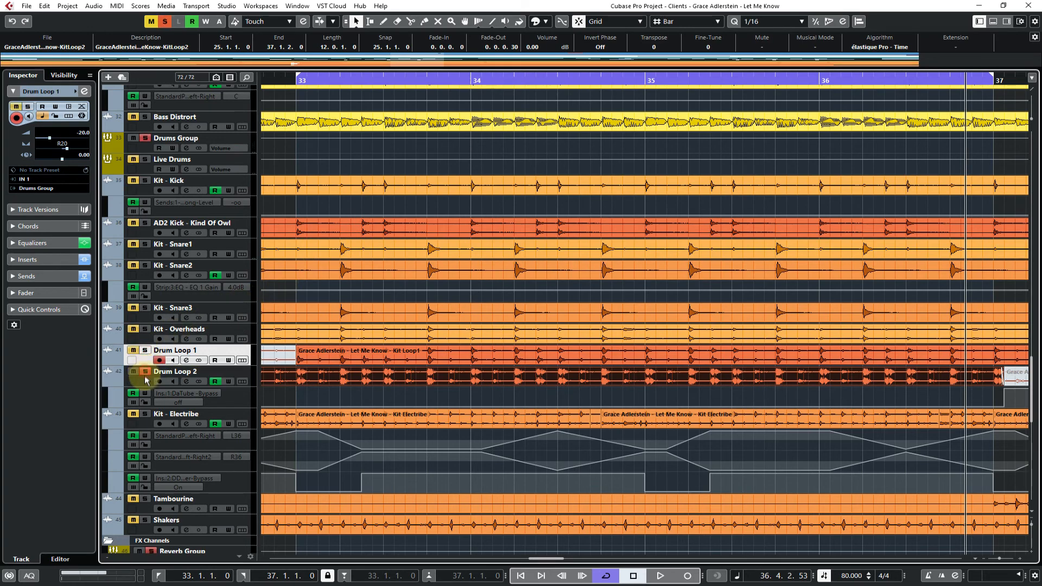
{"action": "left_click", "coordinate": [147, 382]}
{"action": "left_click", "coordinate": [296, 81]}
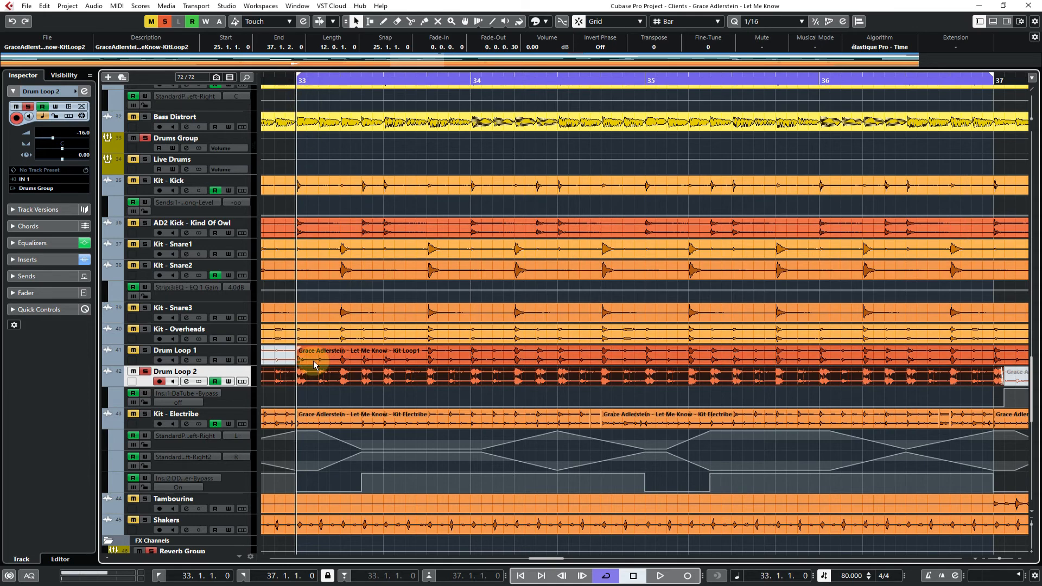
{"action": "left_click", "coordinate": [343, 362]}
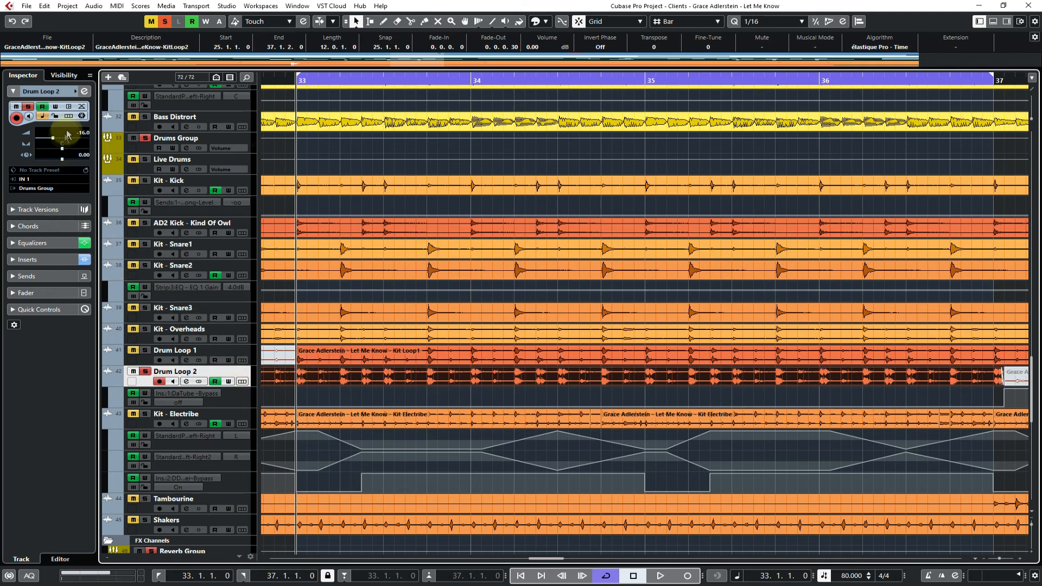
Open Drum Loop 2's channel settings, audition the soloed loop with its processing, and stop playback.
{"action": "left_click", "coordinate": [85, 91]}
{"action": "key", "text": "space"}
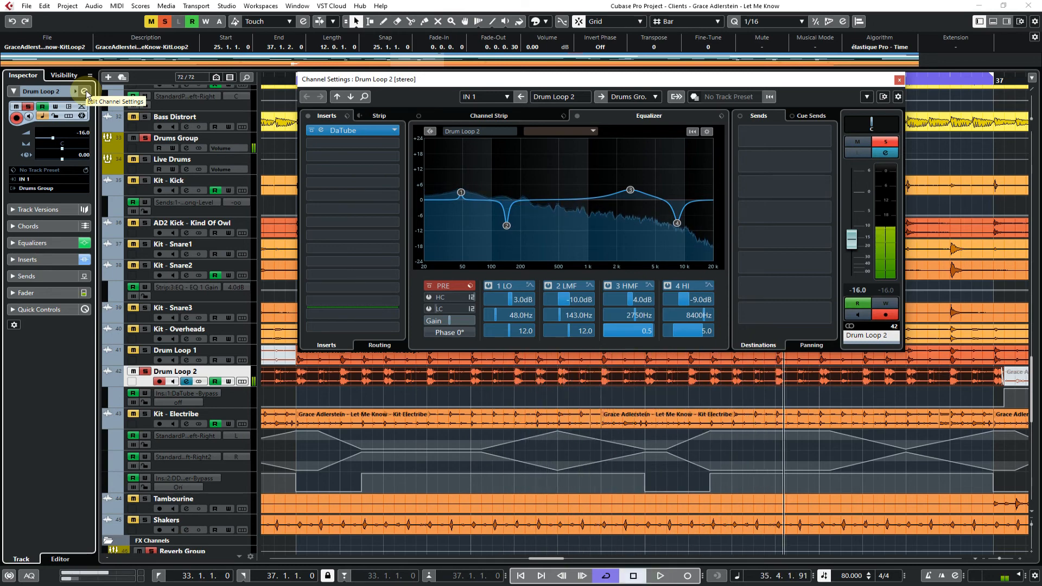
{"action": "left_click", "coordinate": [633, 576]}
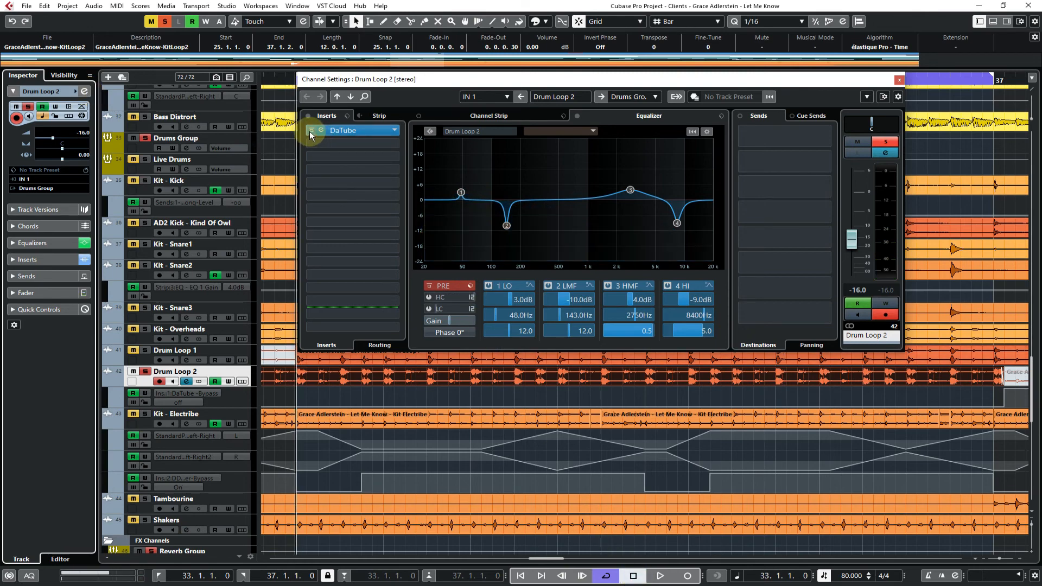
Open Drum Loop 2's DaTube insert and compare the loop with the effect off and on during playback.
{"action": "left_click", "coordinate": [347, 130]}
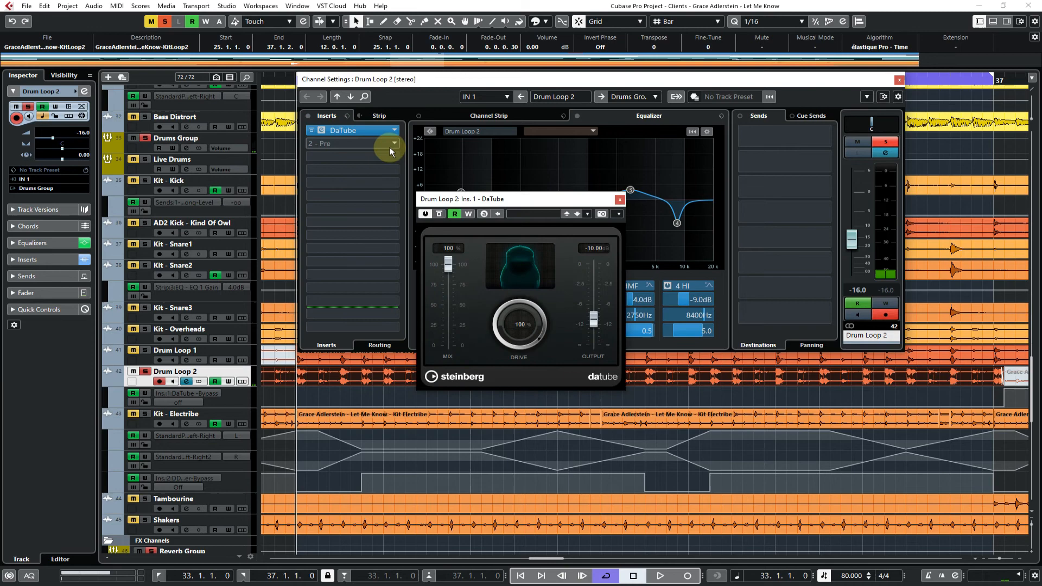
{"action": "key", "text": "space"}
{"action": "left_click", "coordinate": [425, 215]}
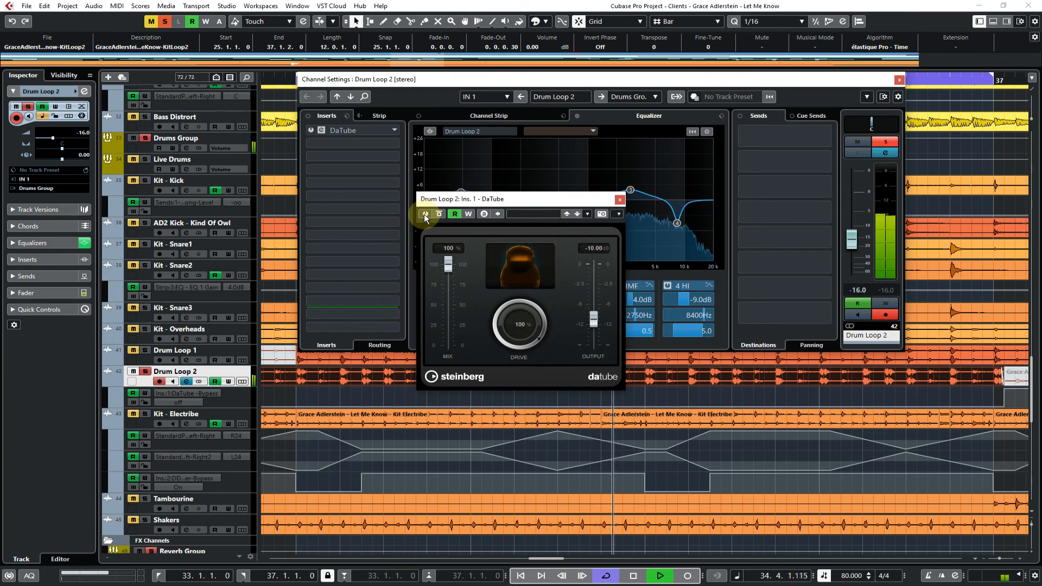
{"action": "left_click", "coordinate": [425, 215]}
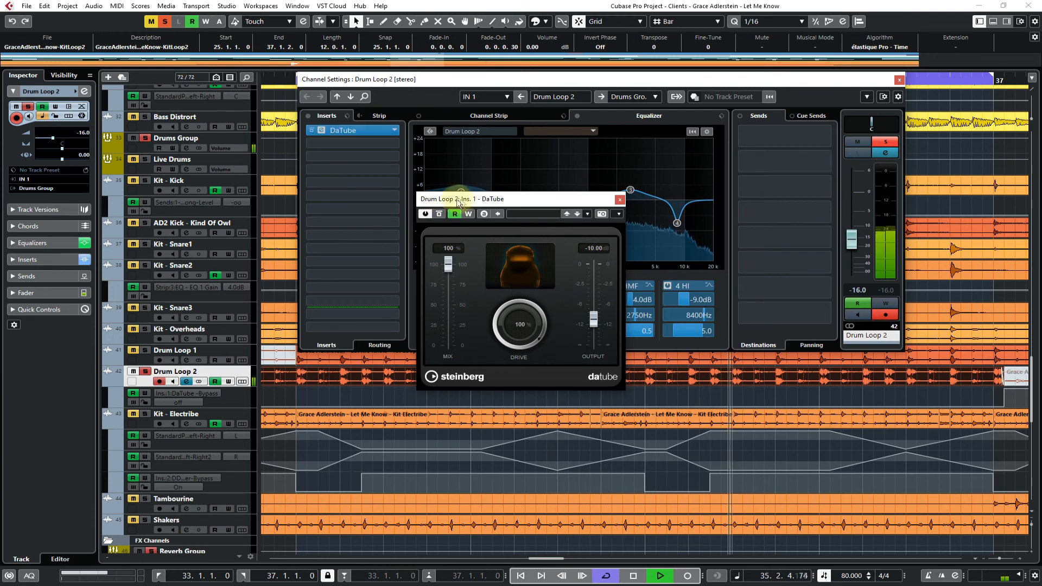
{"action": "left_click_drag", "start_coordinate": [458, 202], "coordinate": [273, 165]}
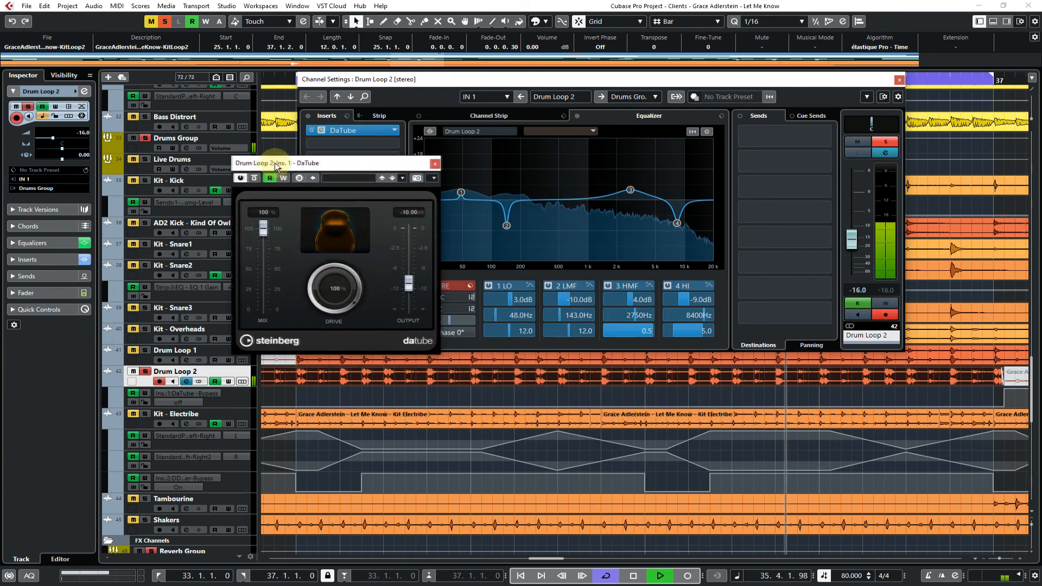
Compare Drum Loop 2 with DaTube off and the equalizer bypassed, reactivate both, then stop playback and close the DaTube window.
{"action": "left_click", "coordinate": [239, 178]}
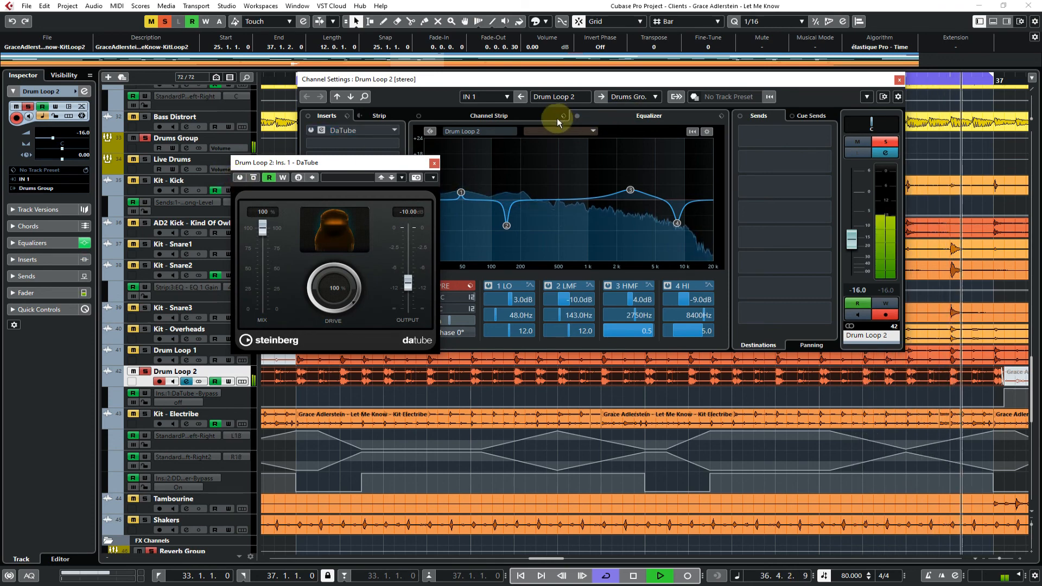
{"action": "left_click", "coordinate": [578, 117]}
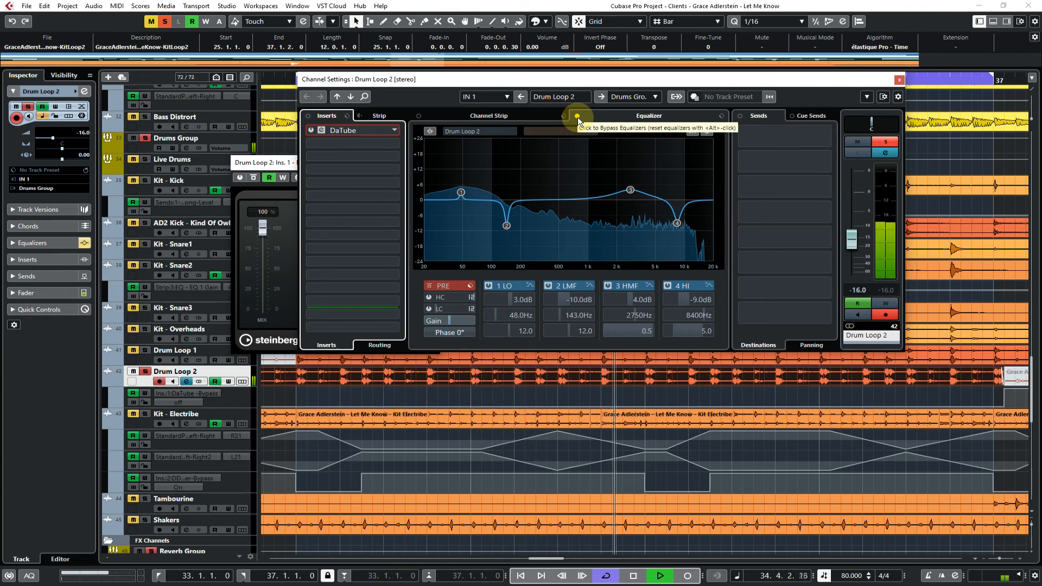
{"action": "left_click", "coordinate": [578, 116]}
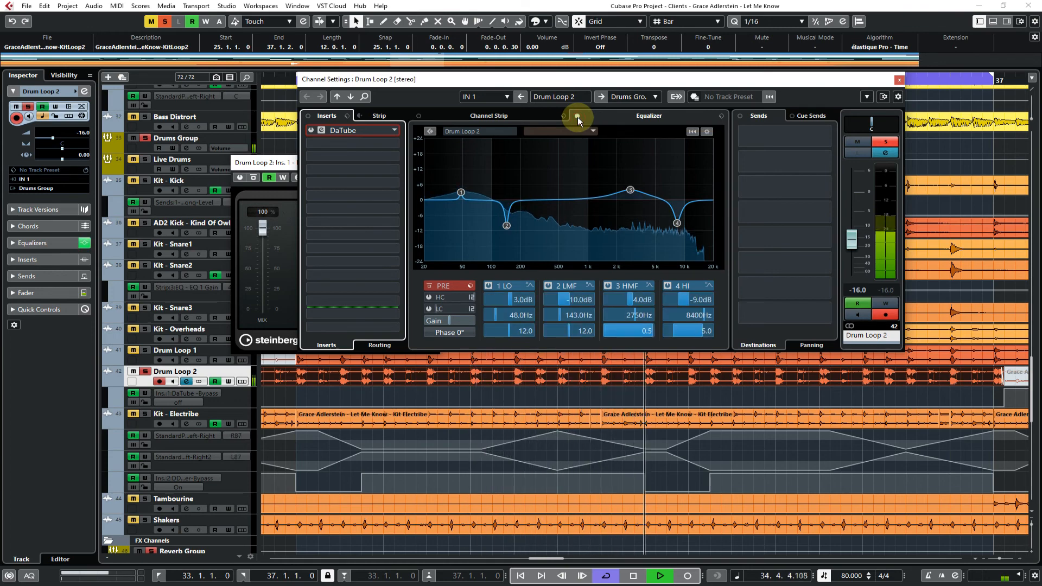
{"action": "left_click", "coordinate": [241, 178]}
{"action": "left_click_drag", "start_coordinate": [357, 163], "coordinate": [450, 170]}
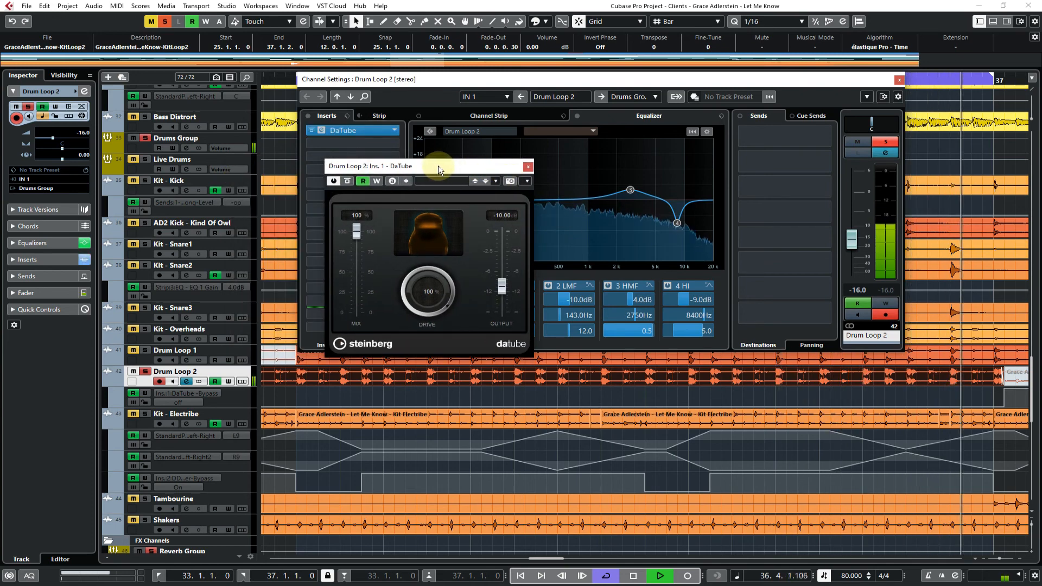
{"action": "key", "text": "space"}
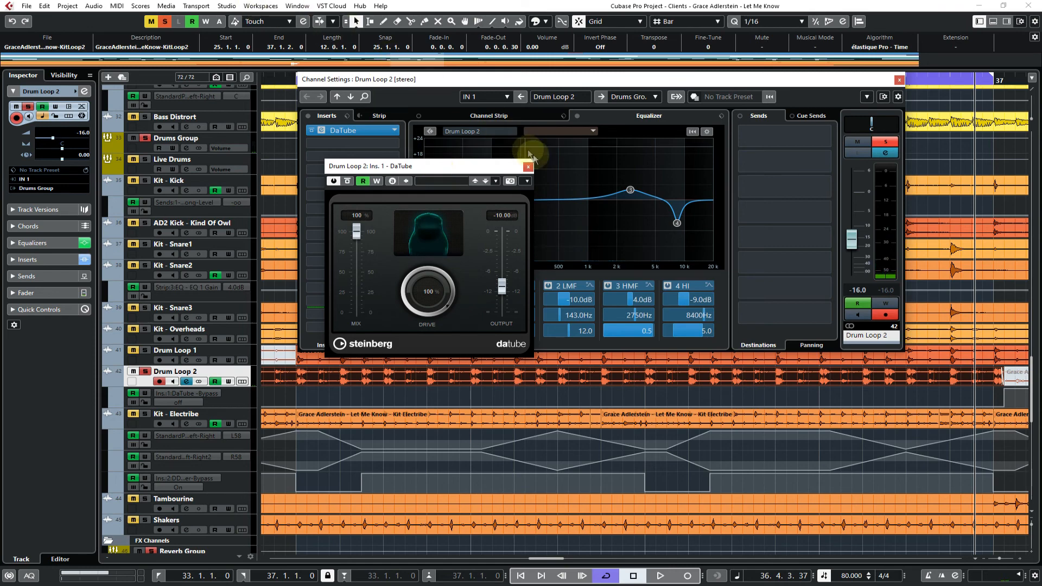
{"action": "left_click", "coordinate": [529, 168]}
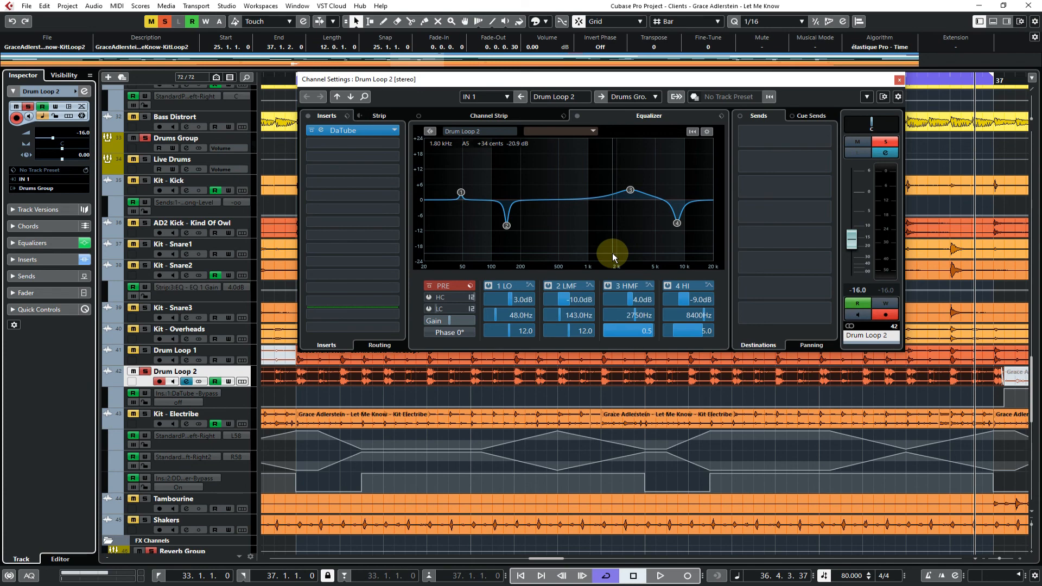
Close the channel settings, audition the mix without the extra drum layers, then unmute them from AD2 Kick to Drum Loop 2 and replay.
{"action": "left_click", "coordinate": [899, 80]}
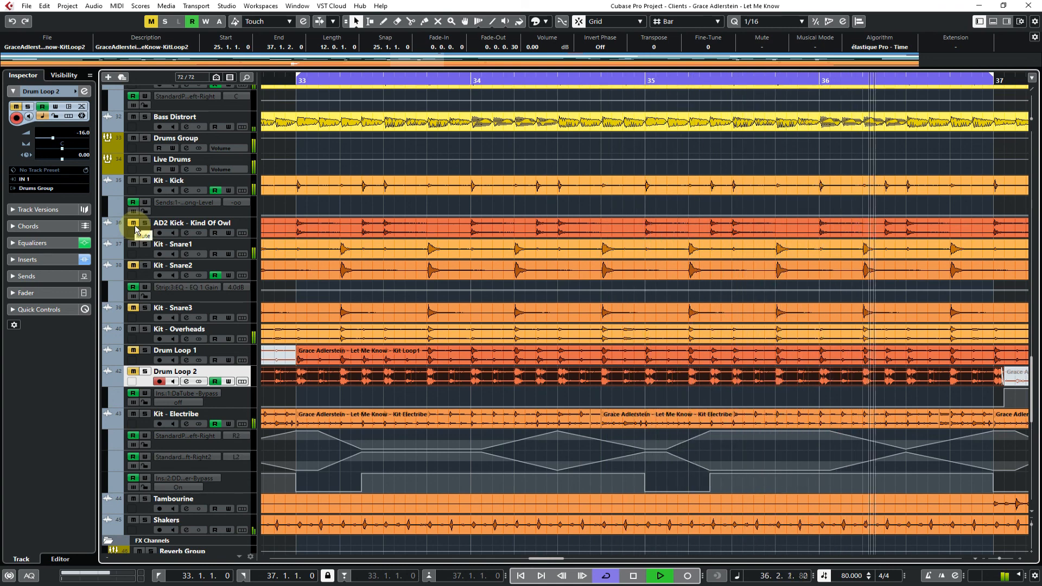
{"action": "key", "text": "space"}
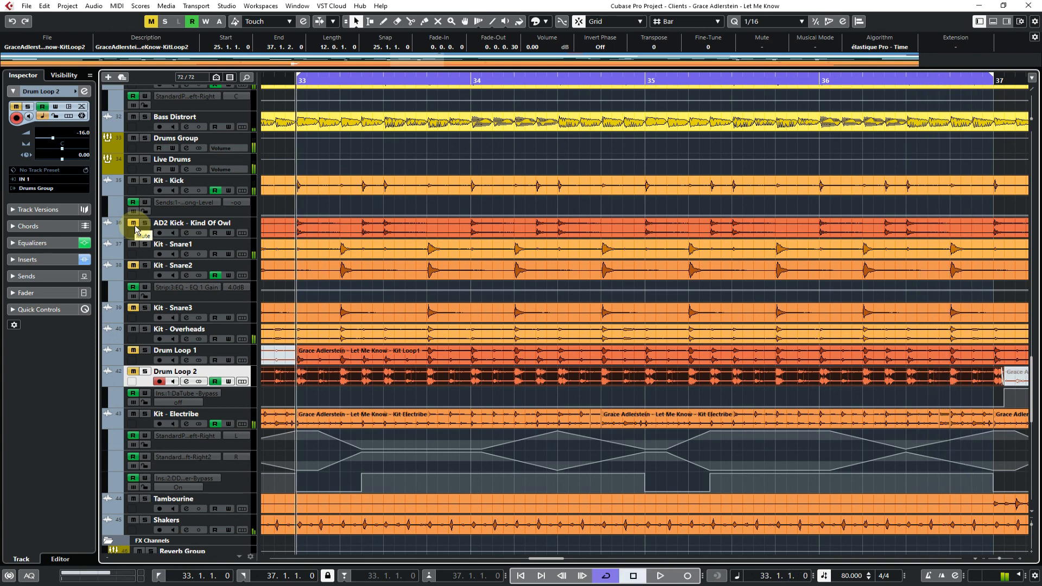
{"action": "left_click_drag", "start_coordinate": [136, 229], "coordinate": [133, 375]}
{"action": "key", "text": "space"}
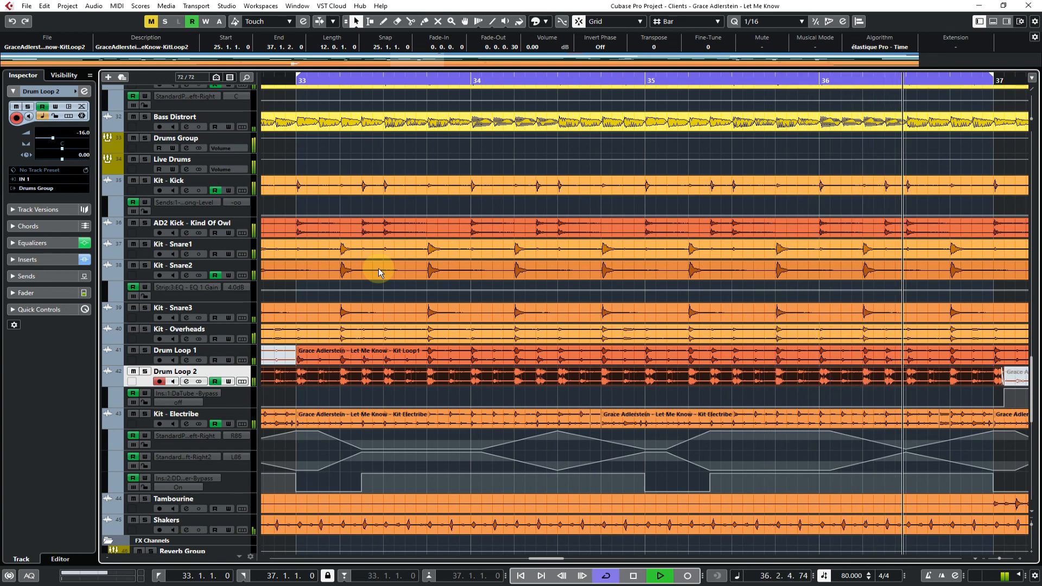
{"action": "key", "text": "space"}
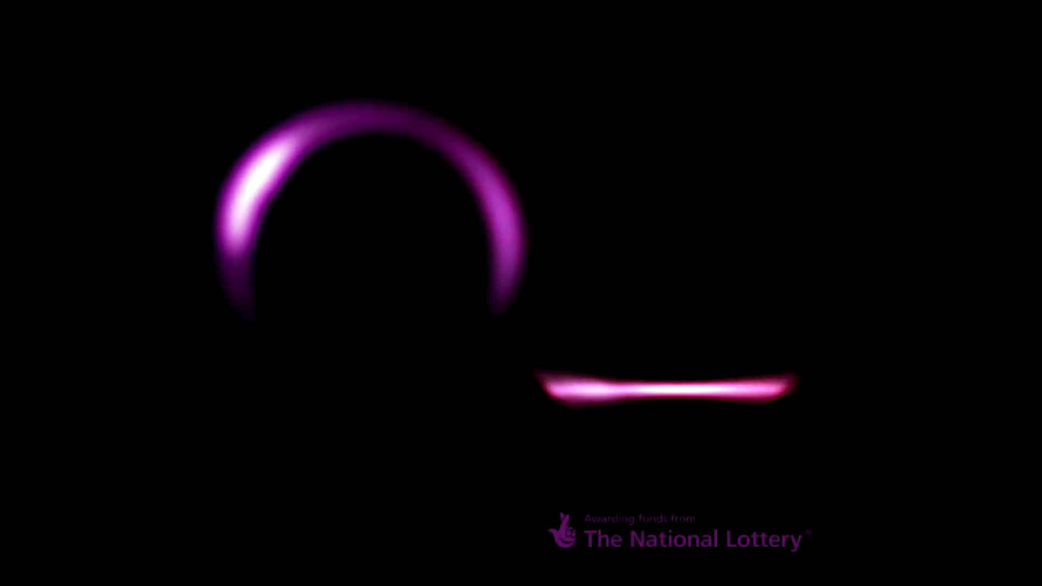